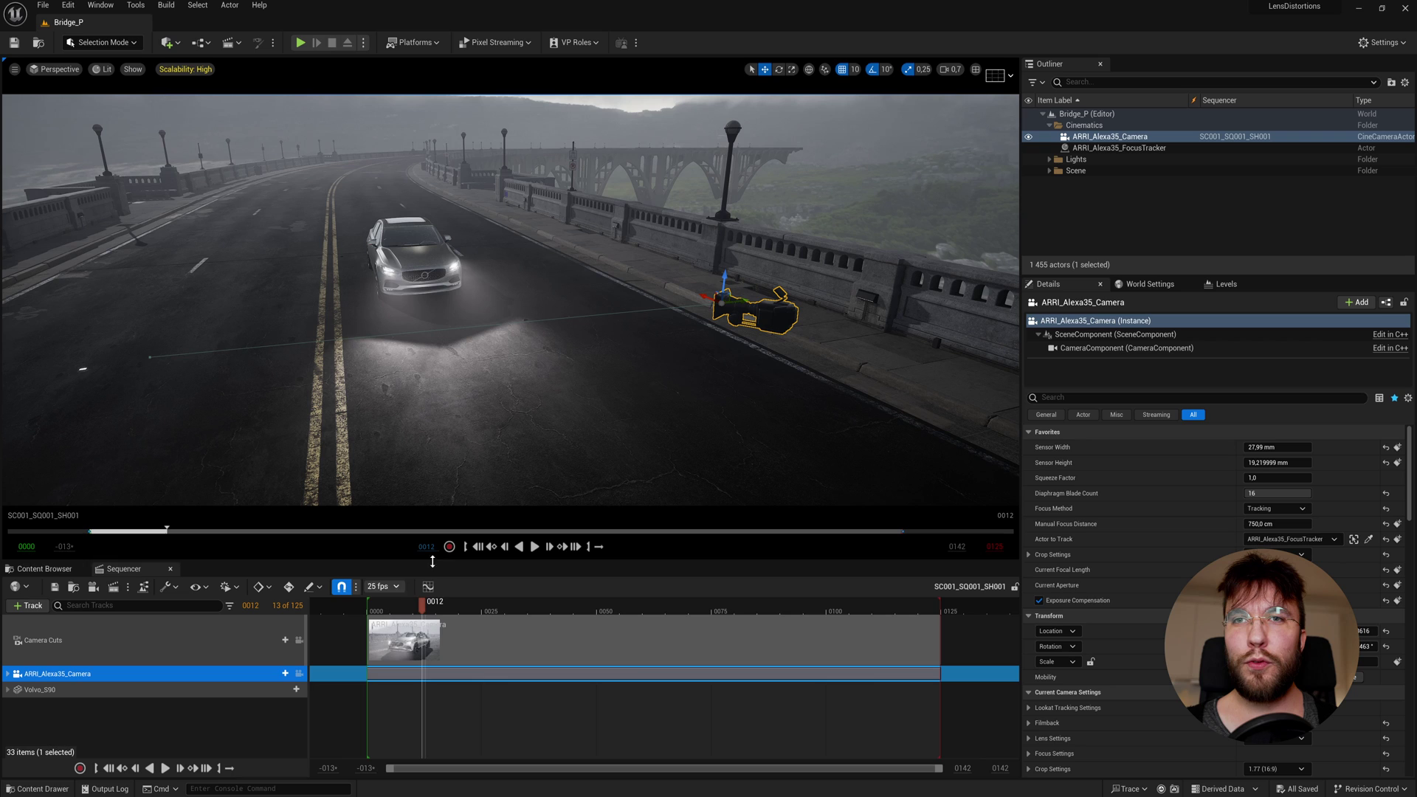
Scrub the Sequencer playhead back to frame 0005, with the car early on the bridge
drag(436, 607, 390, 614)
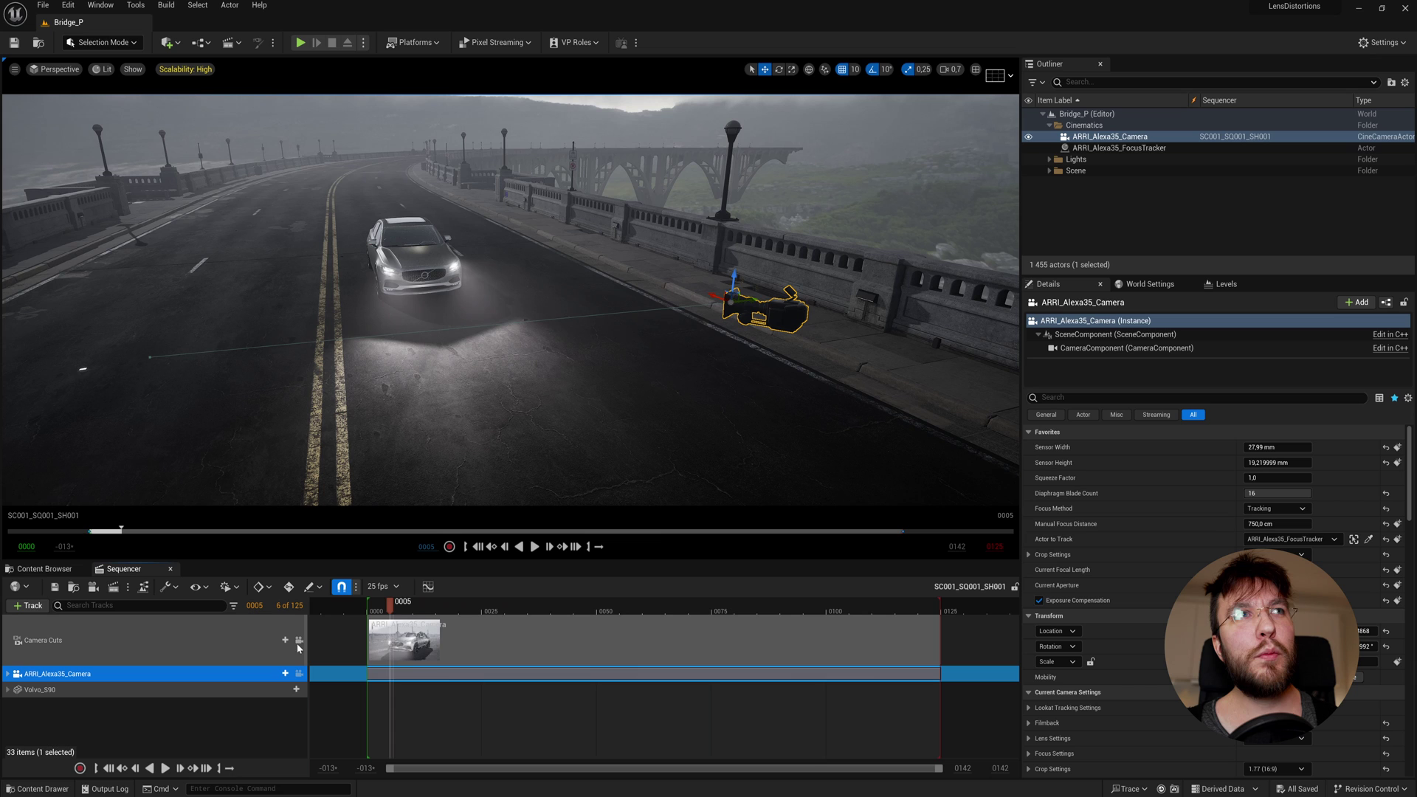
Play the shot through the ARRI camera cut, then unlock the viewport and return to frame 0000
click(299, 640)
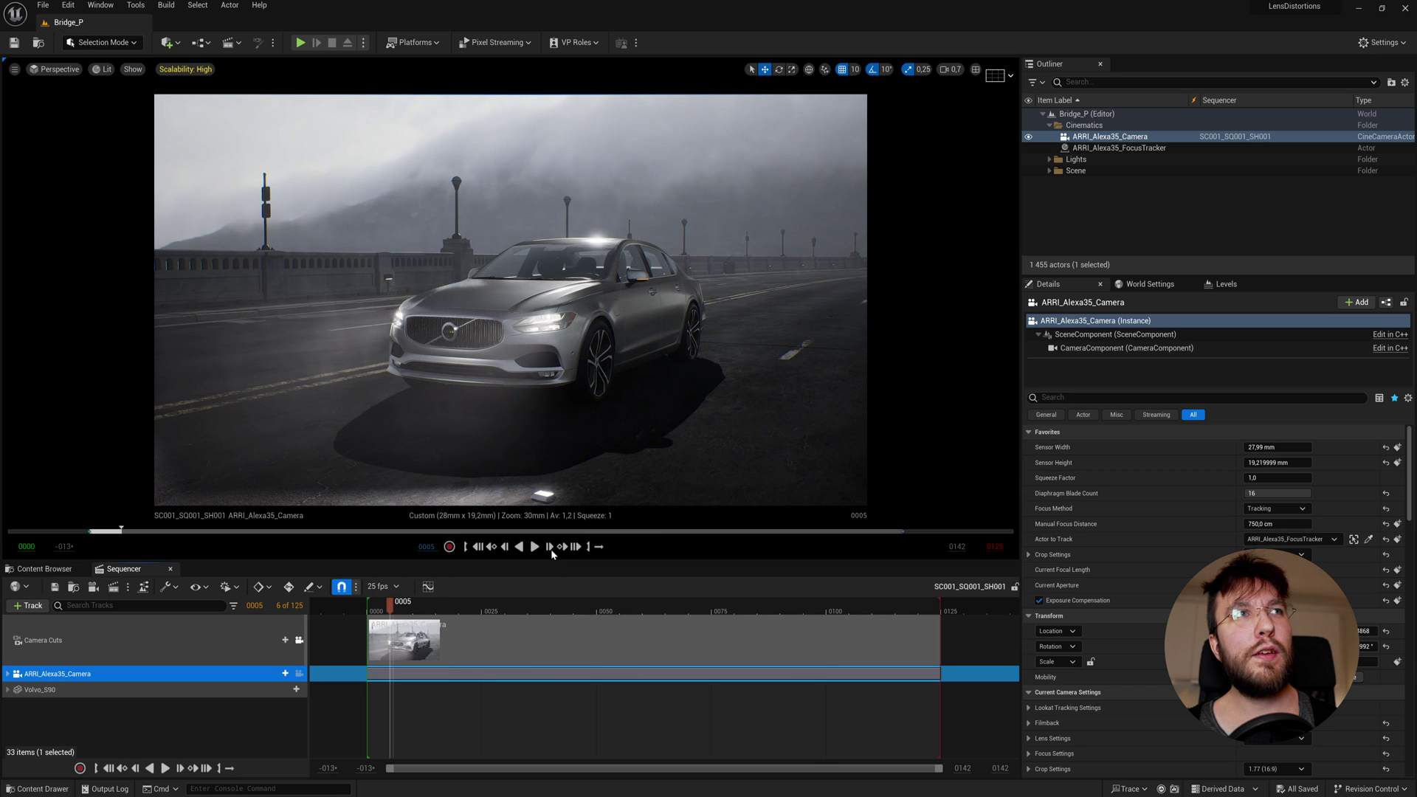
click(535, 548)
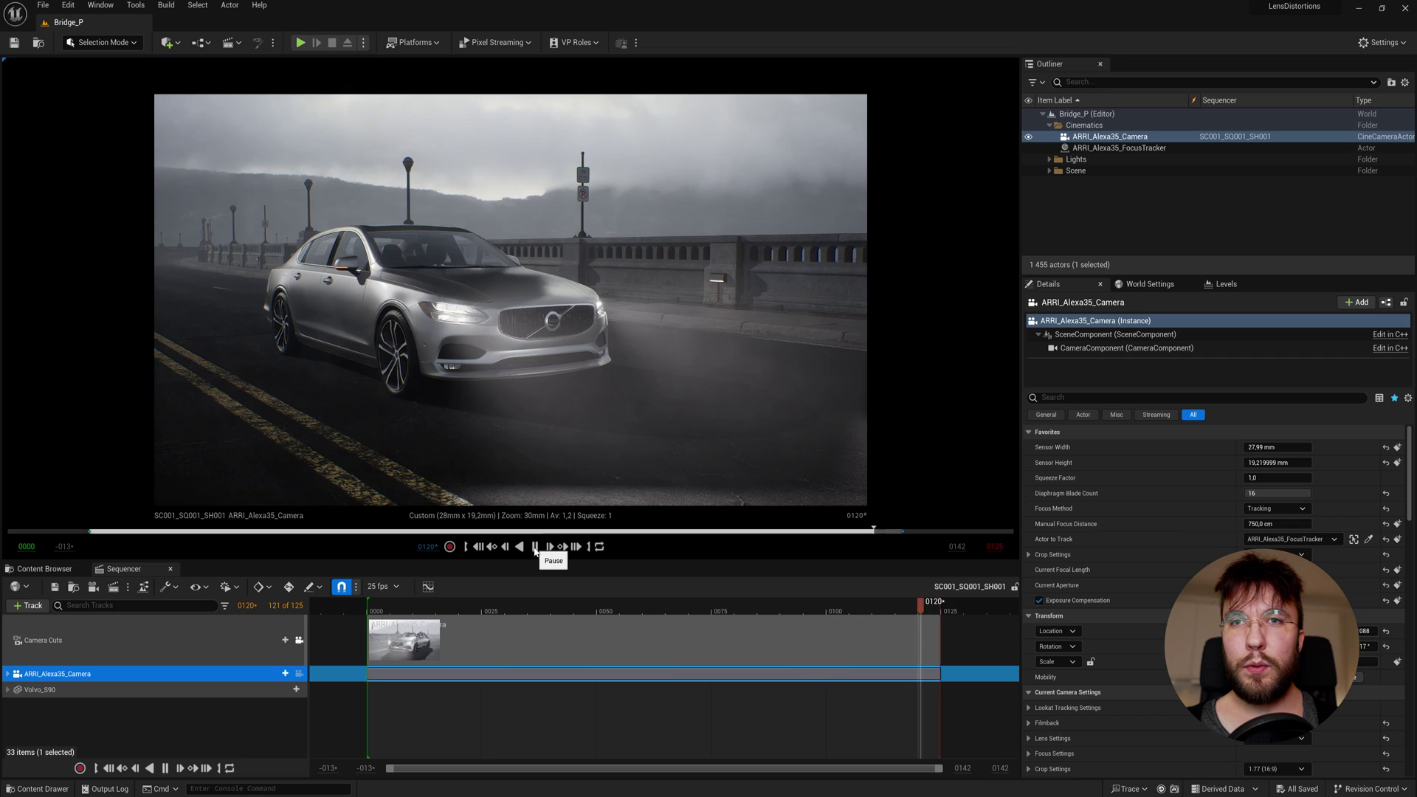
click(535, 547)
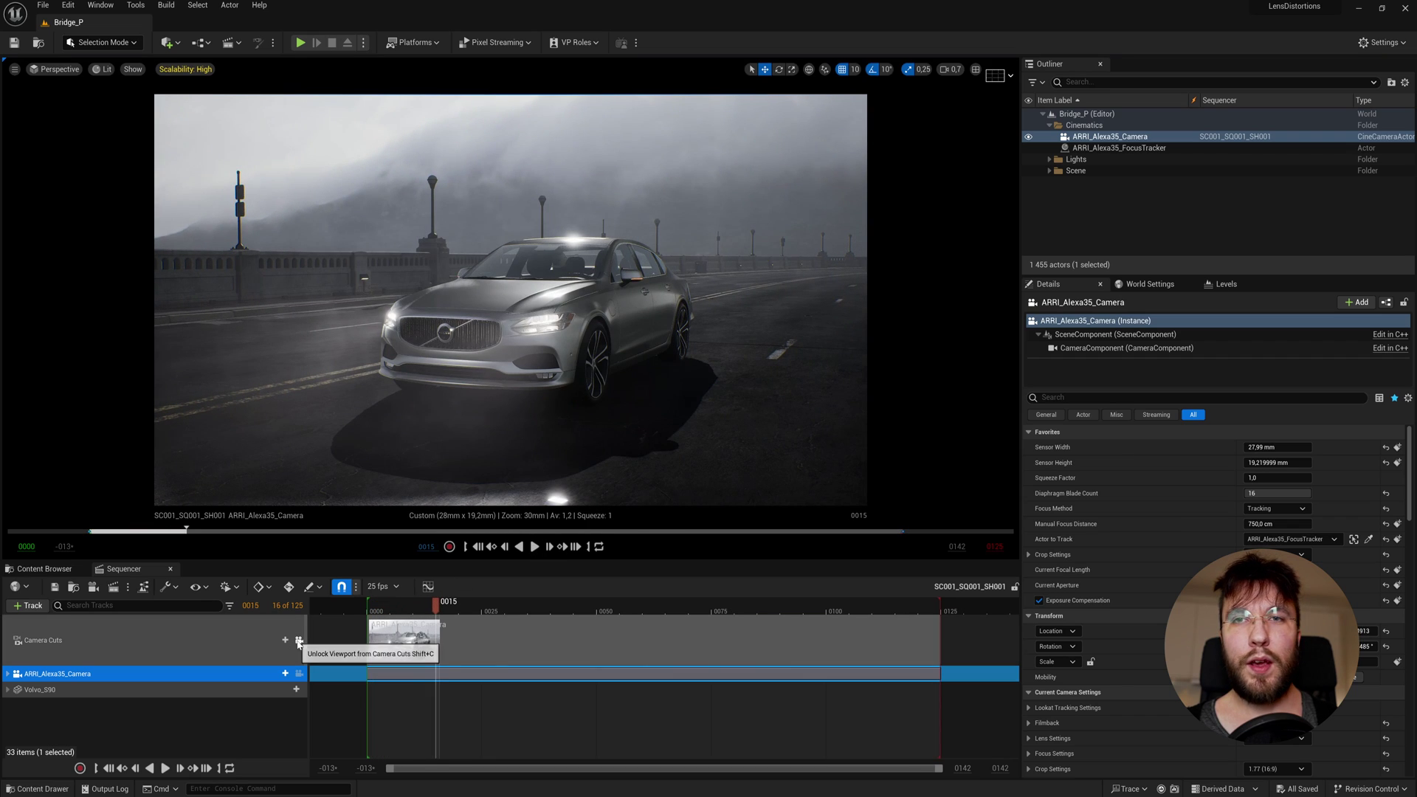
click(299, 640)
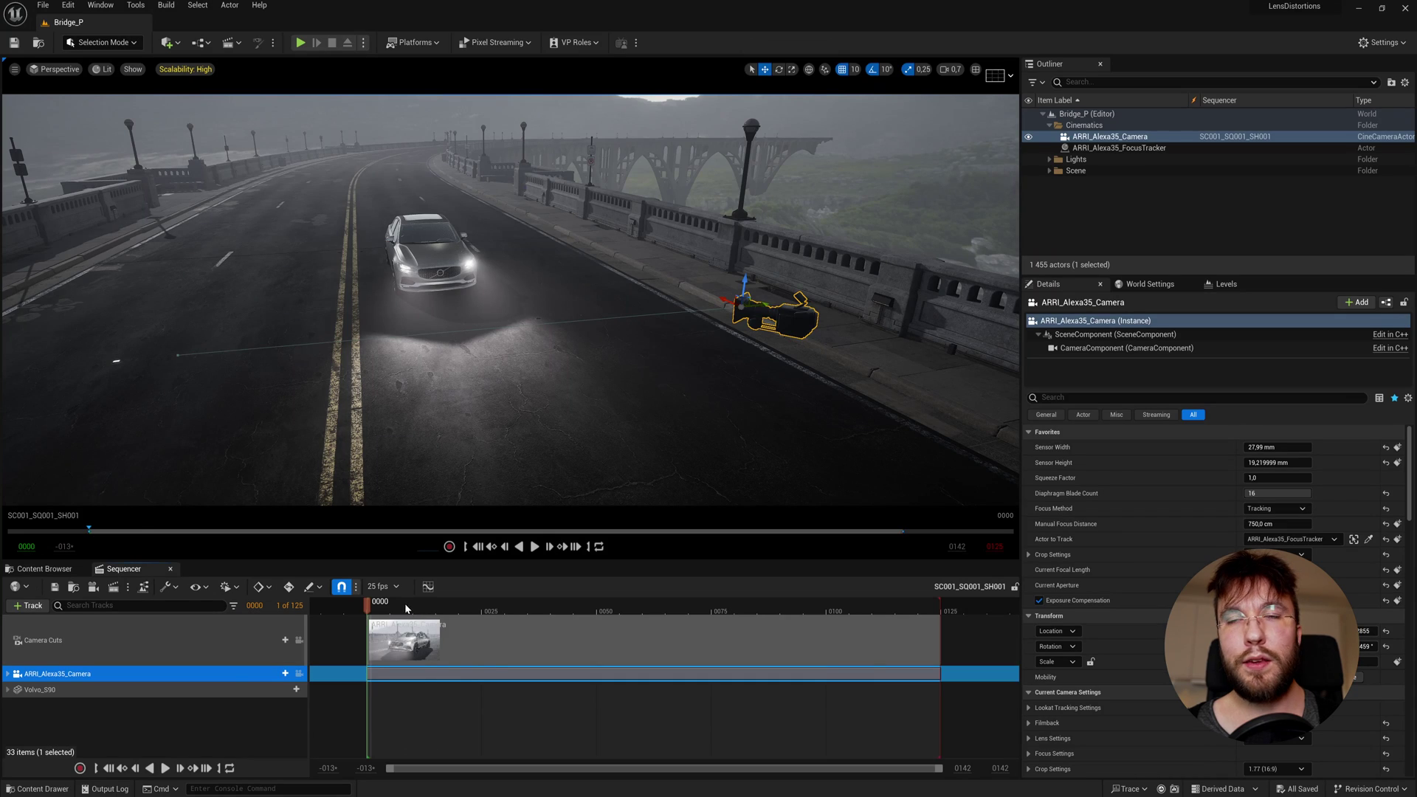
drag(405, 609, 485, 595)
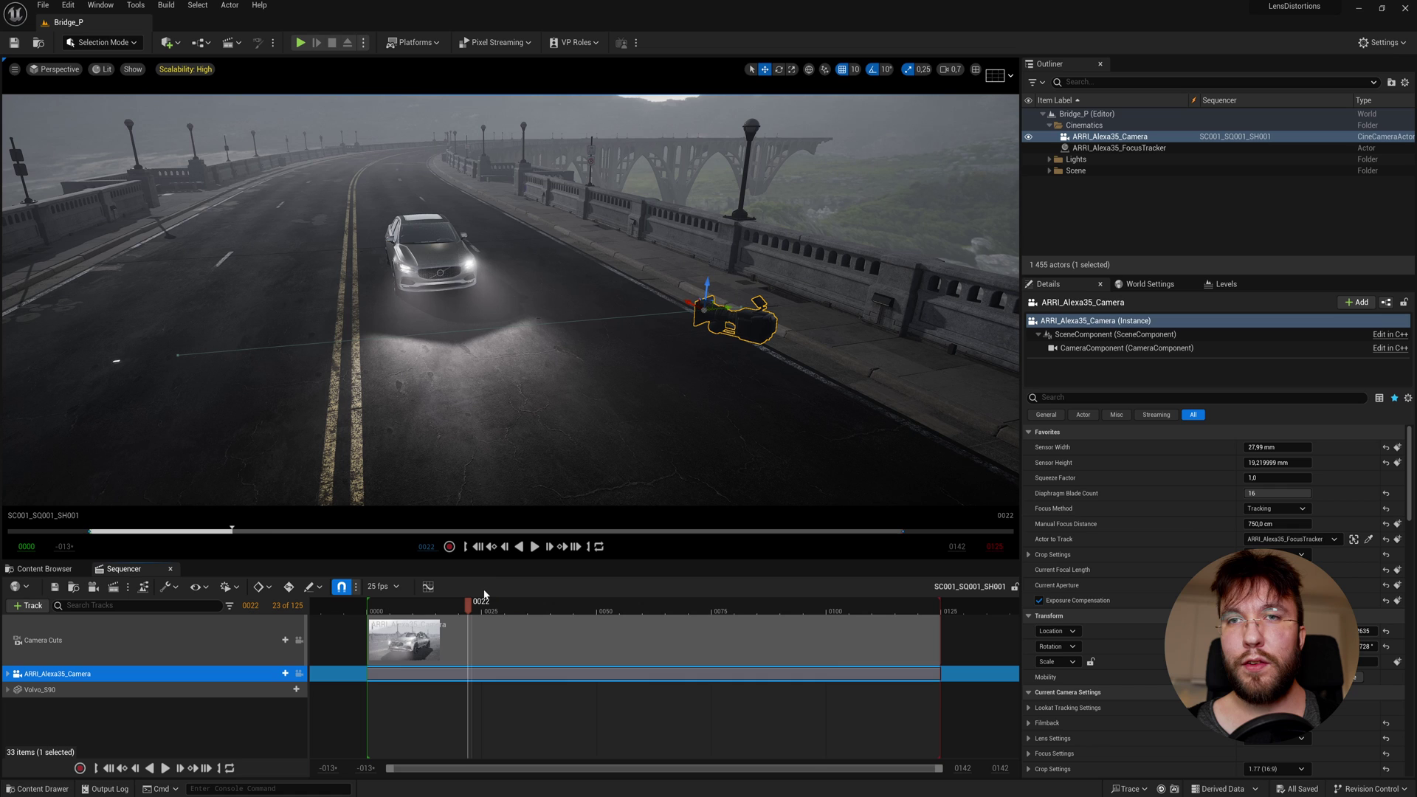
click(470, 547)
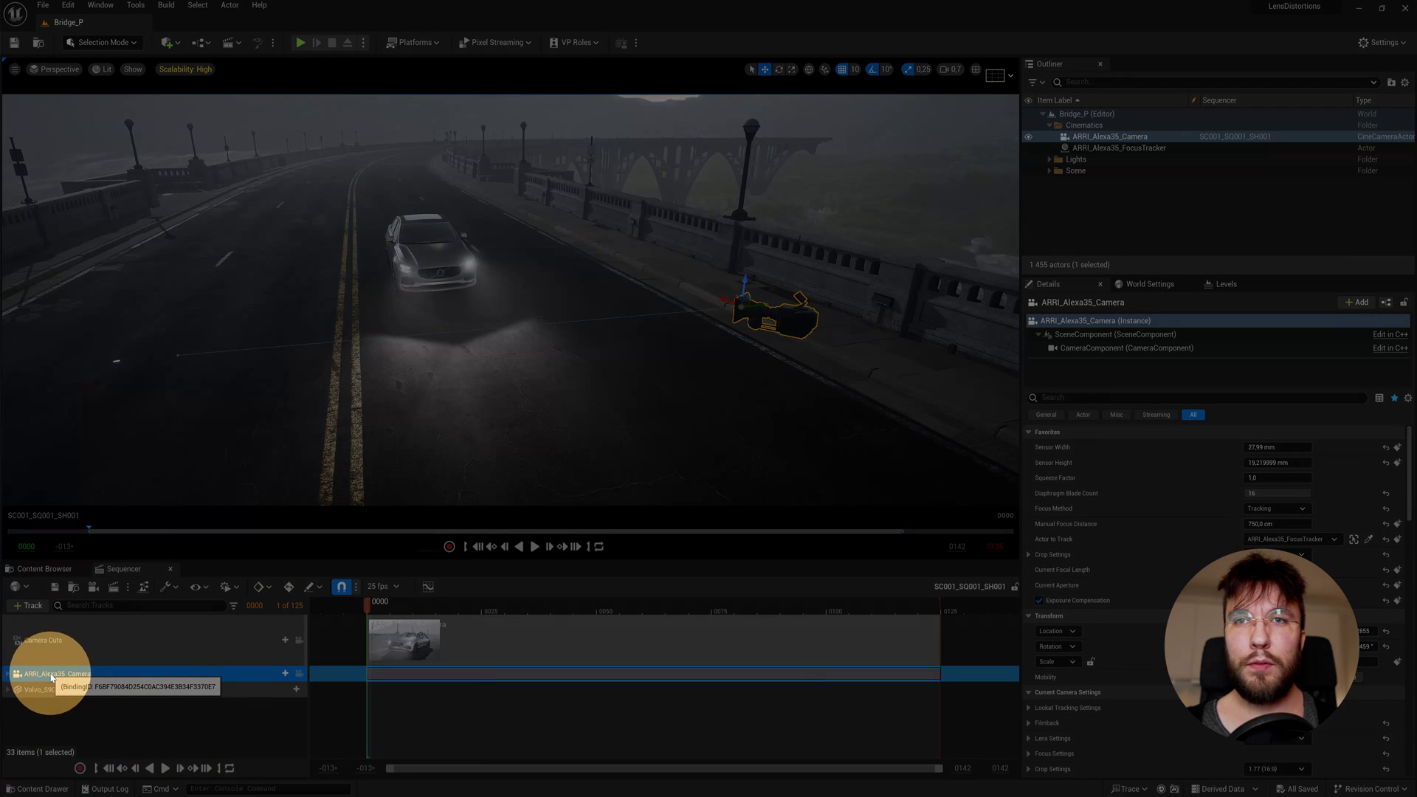
Start an FBX export of the ARRI_Alexa35_Camera track to the Desktop as ARRI_Alexa35_Camera_v001
right_click(53, 675)
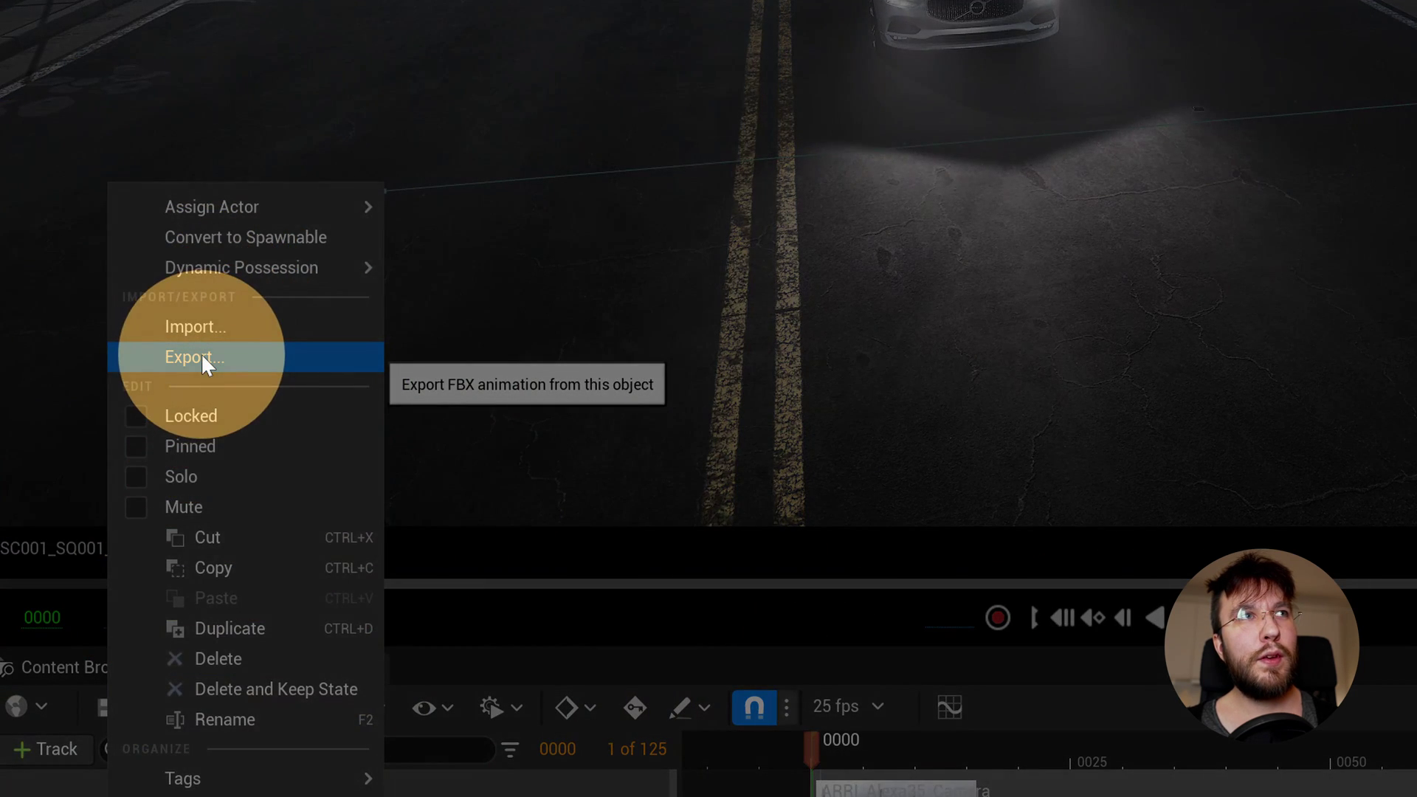
click(203, 356)
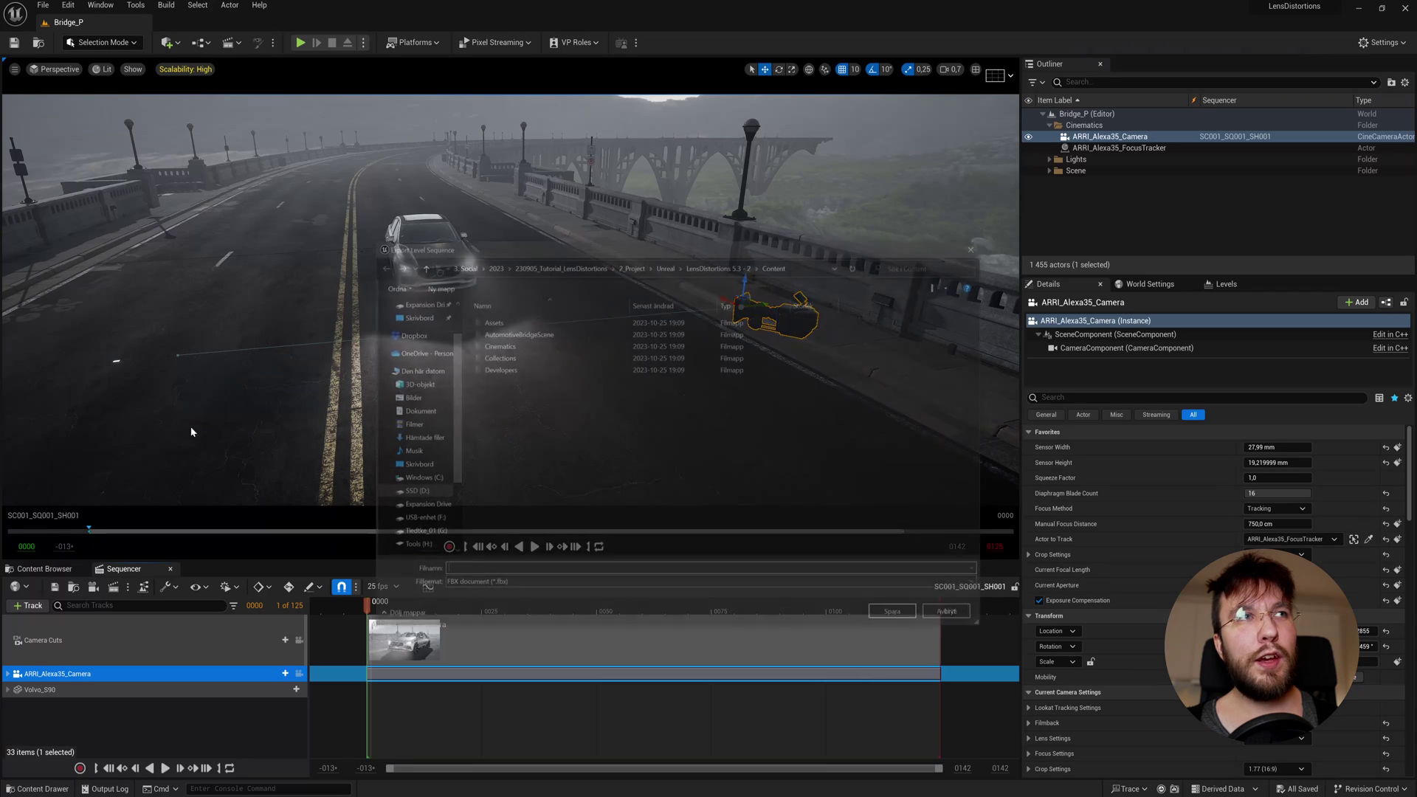
click(412, 315)
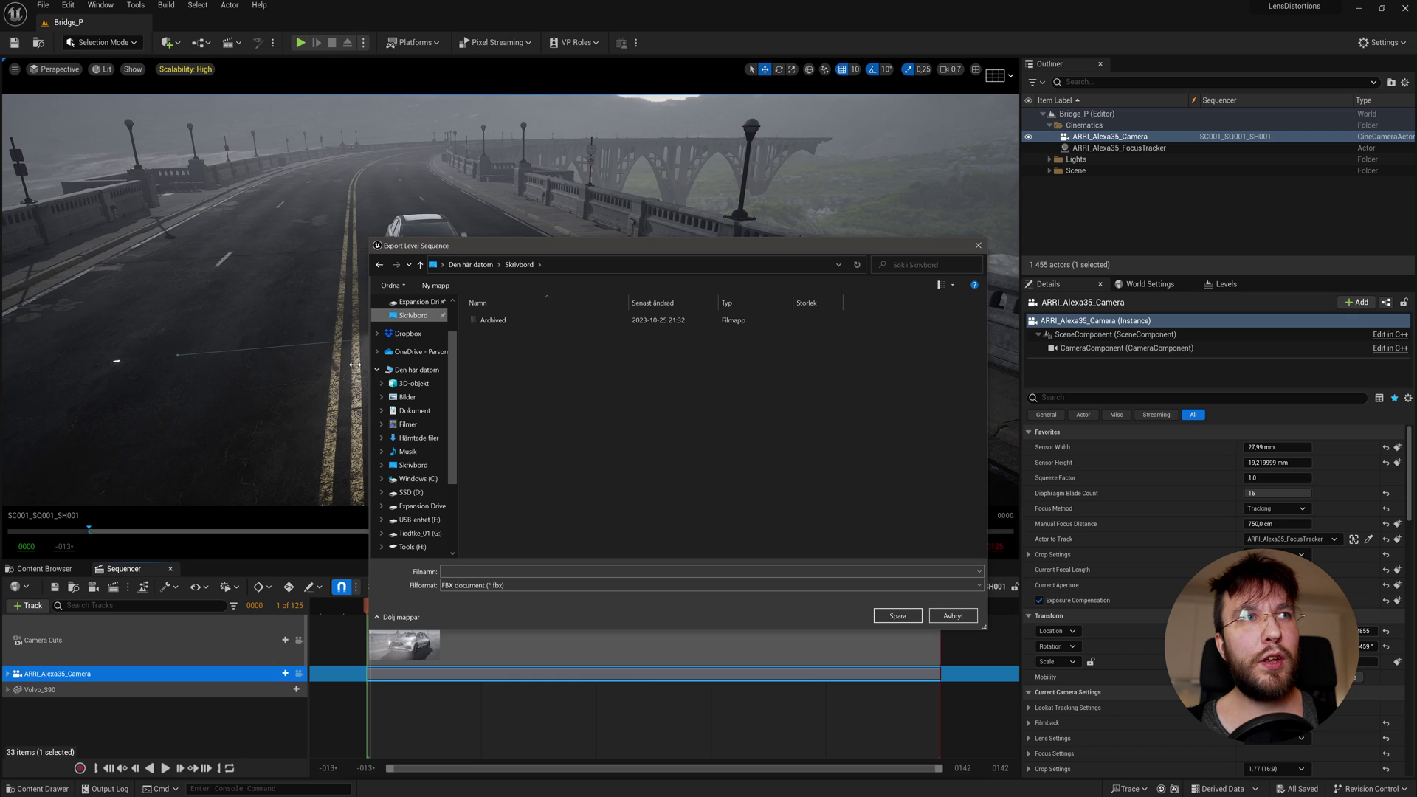
click(378, 371)
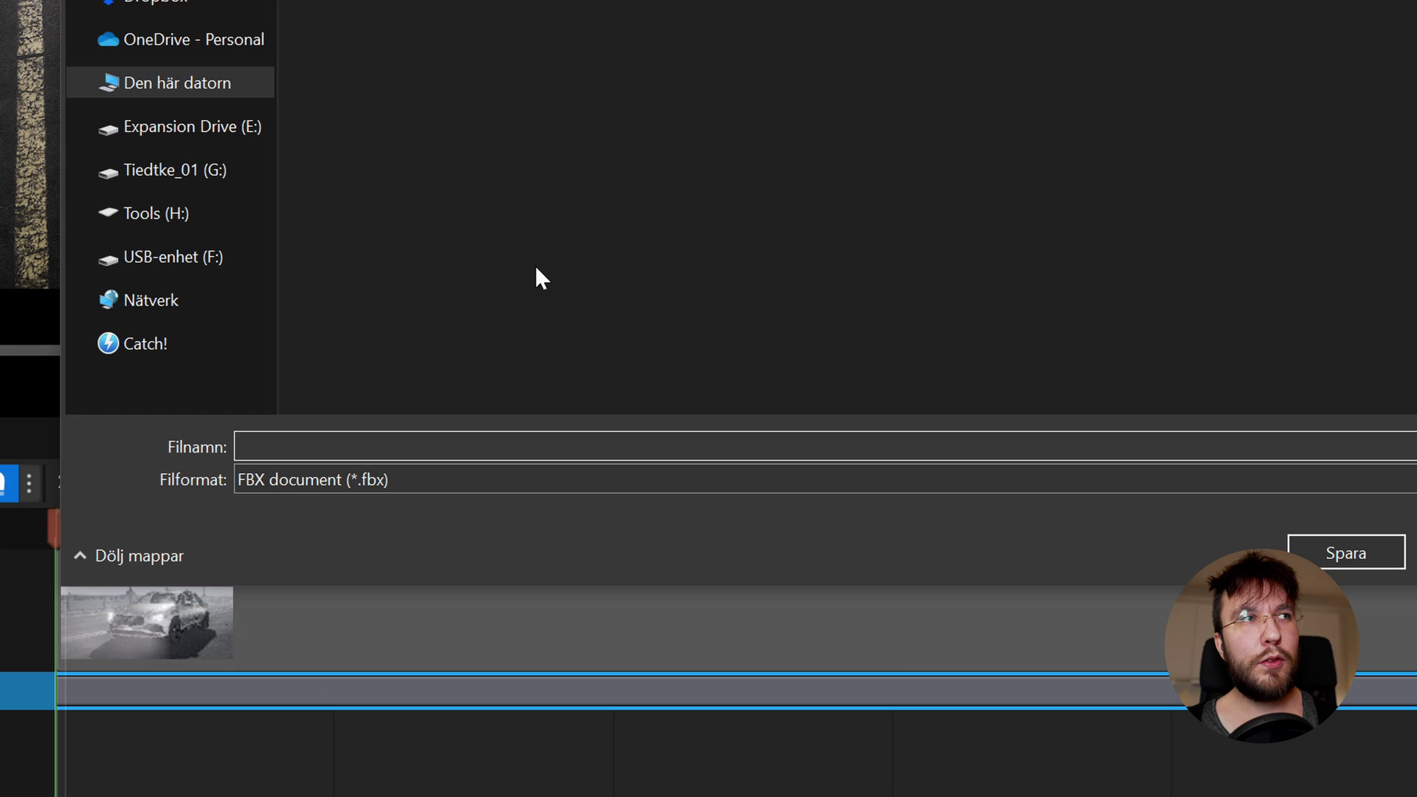
text(ARRI_Alexa35)
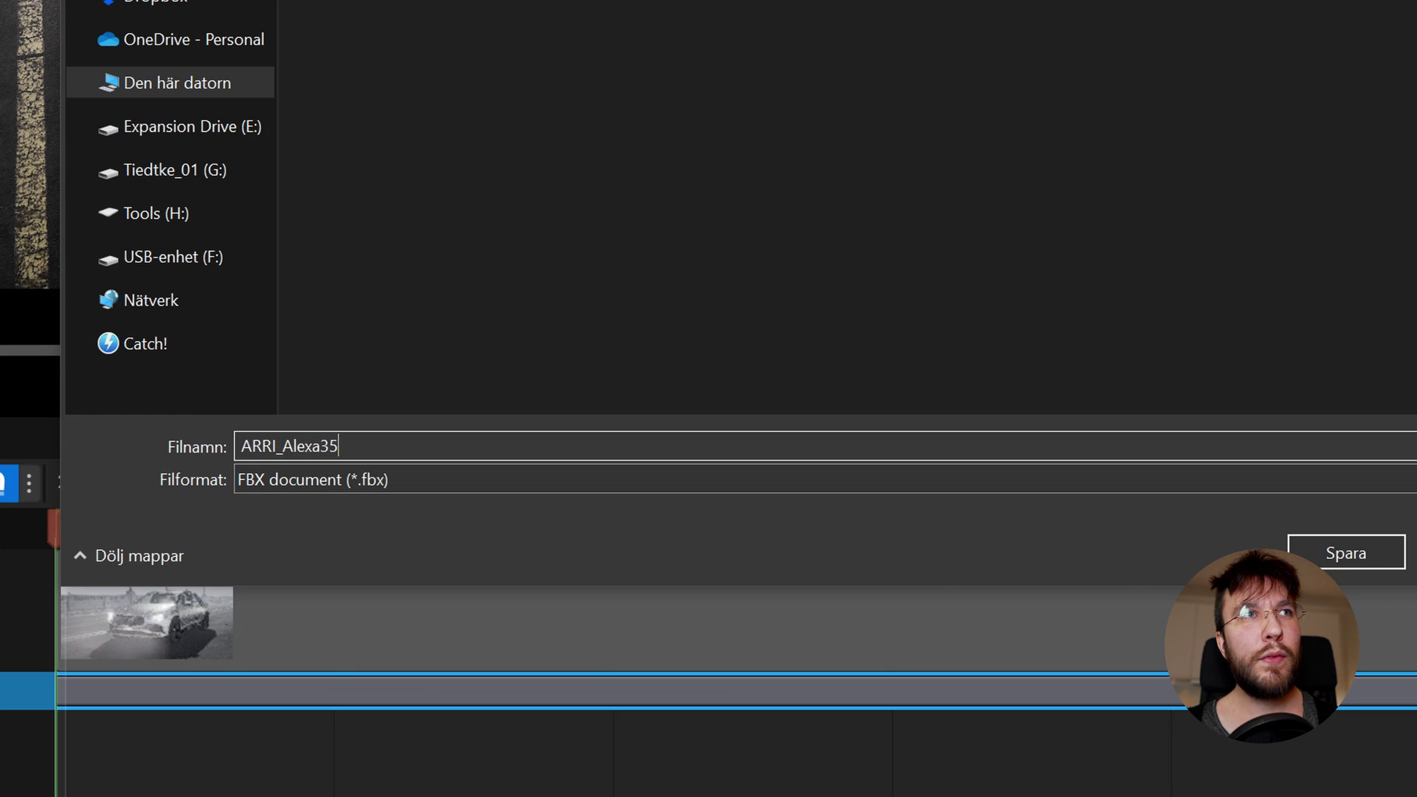
text(_)
text(Camera_v001)
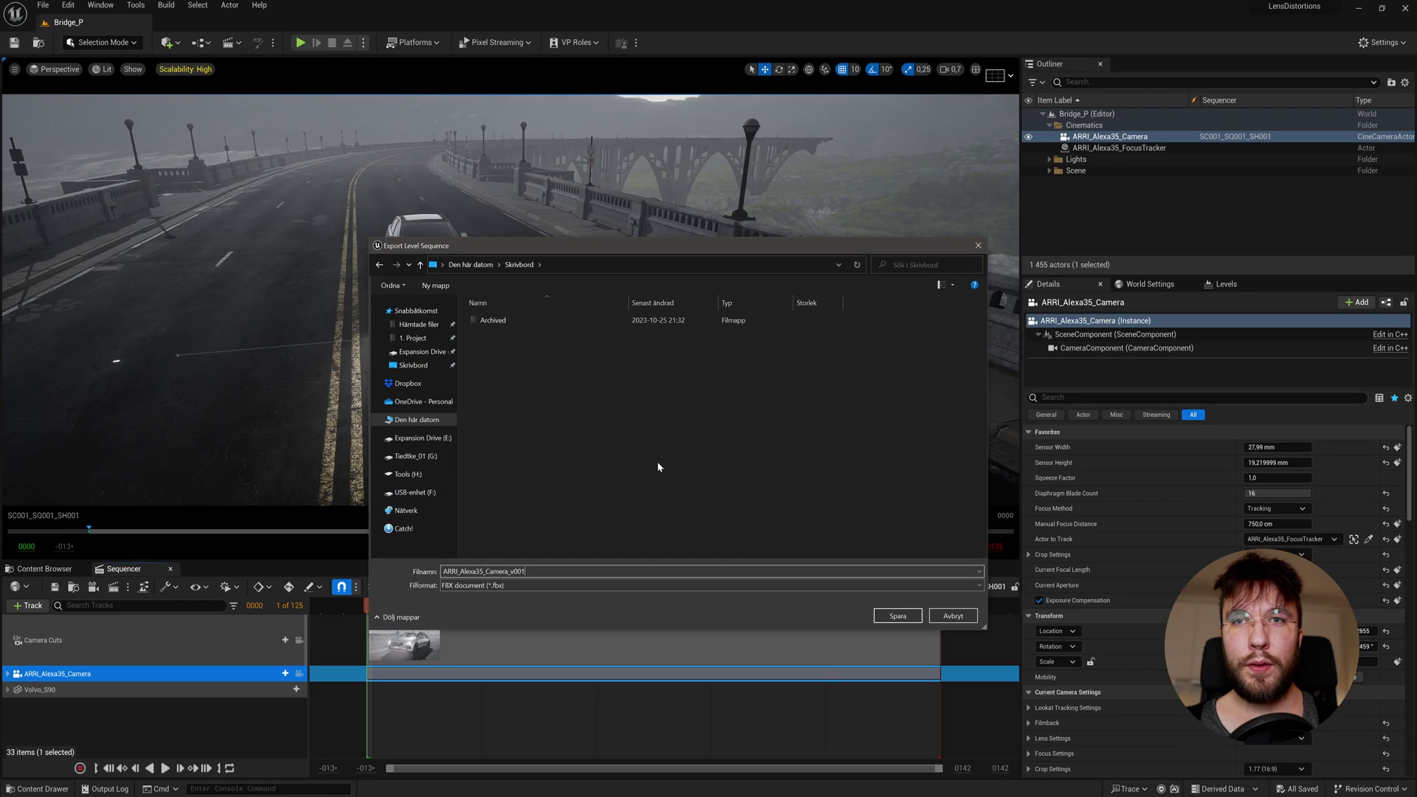
Export the camera FBX with vertex color, source mesh and morph targets off and preview mesh on
click(895, 616)
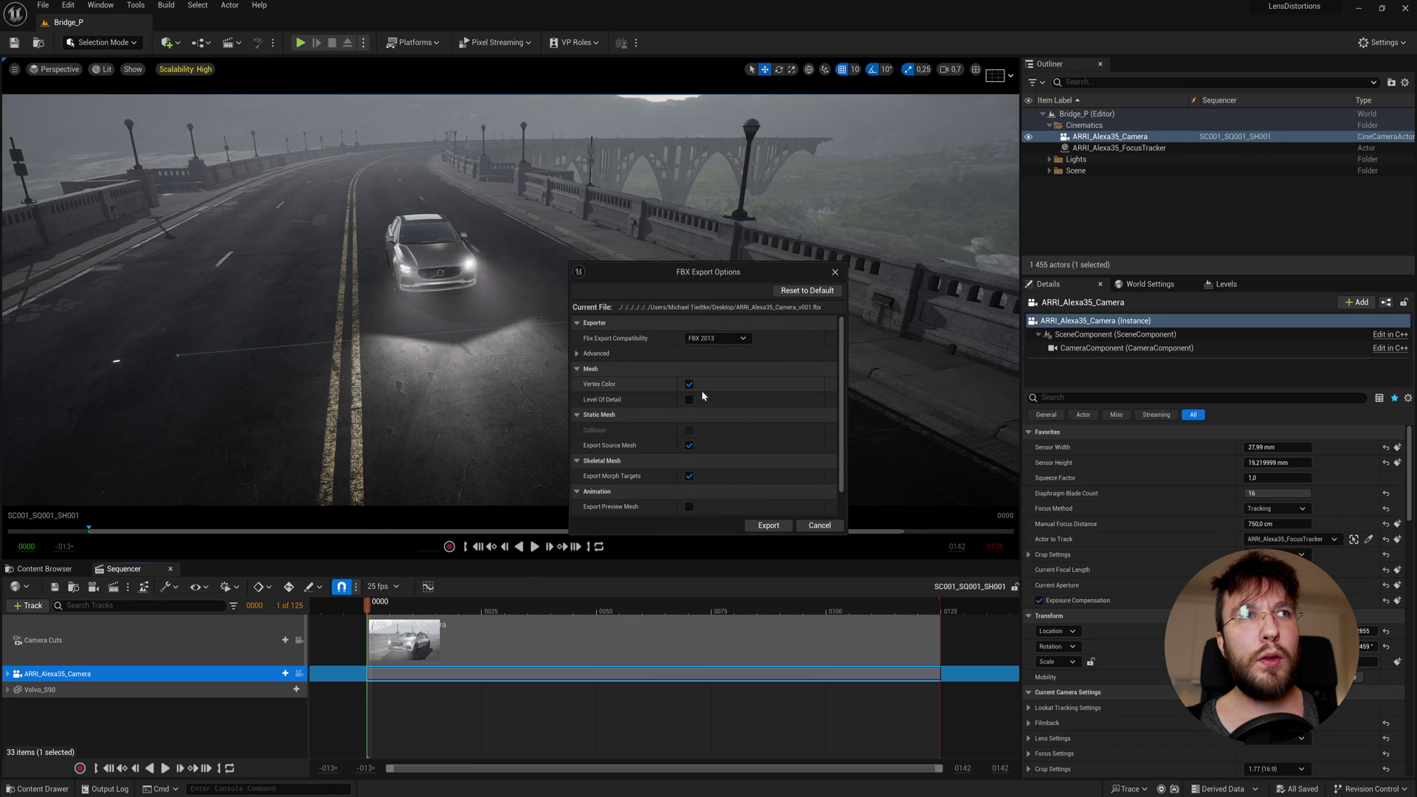
click(689, 384)
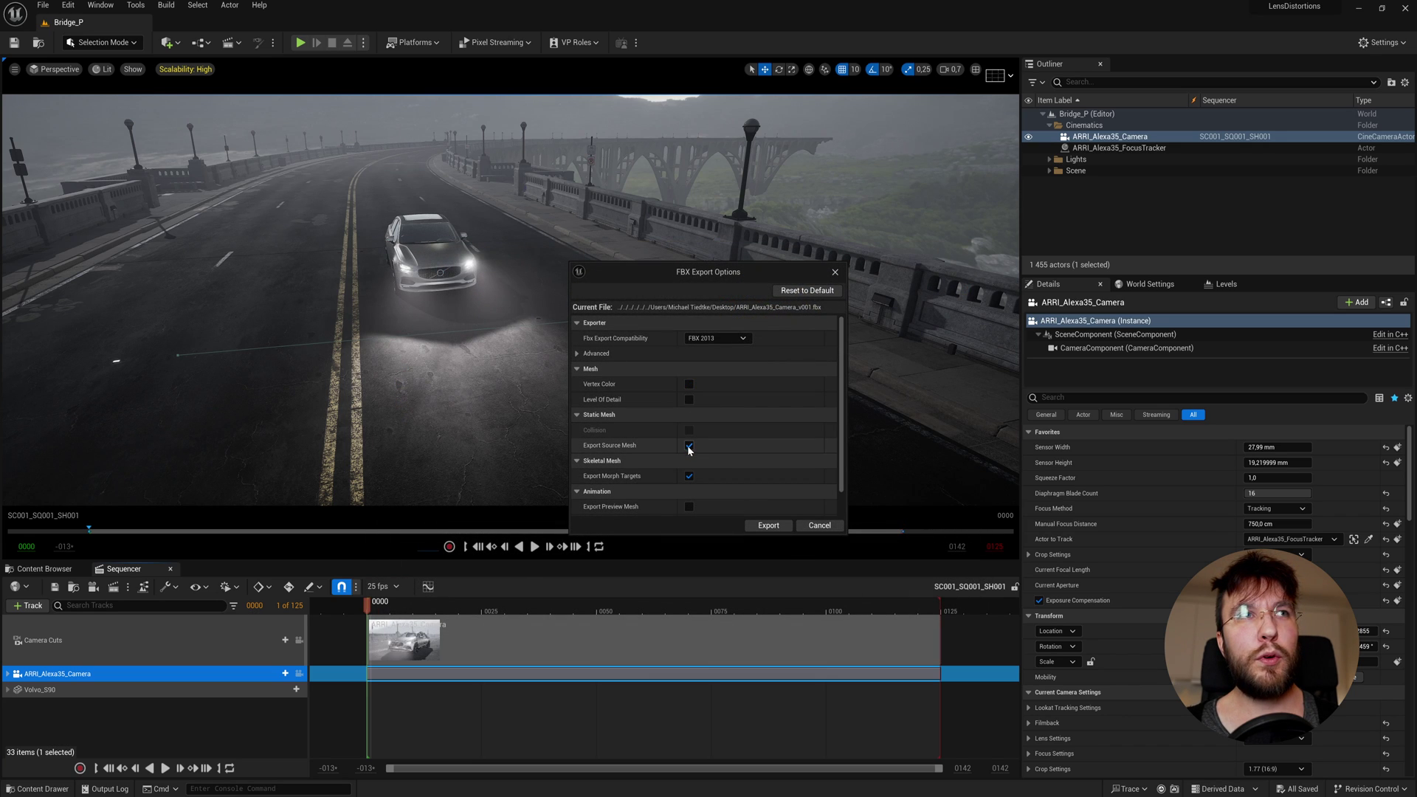
click(689, 446)
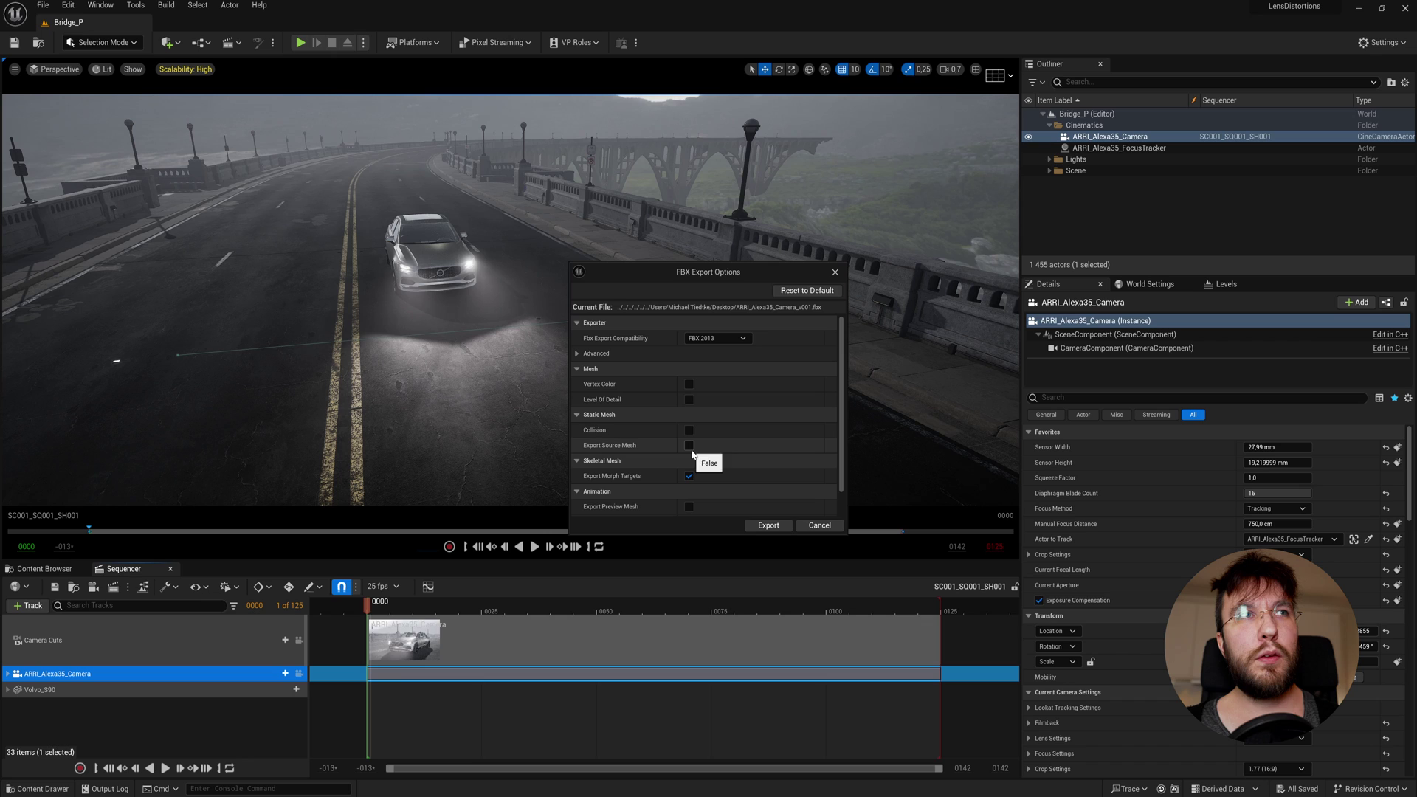
click(690, 478)
scroll(717, 471, down, 2)
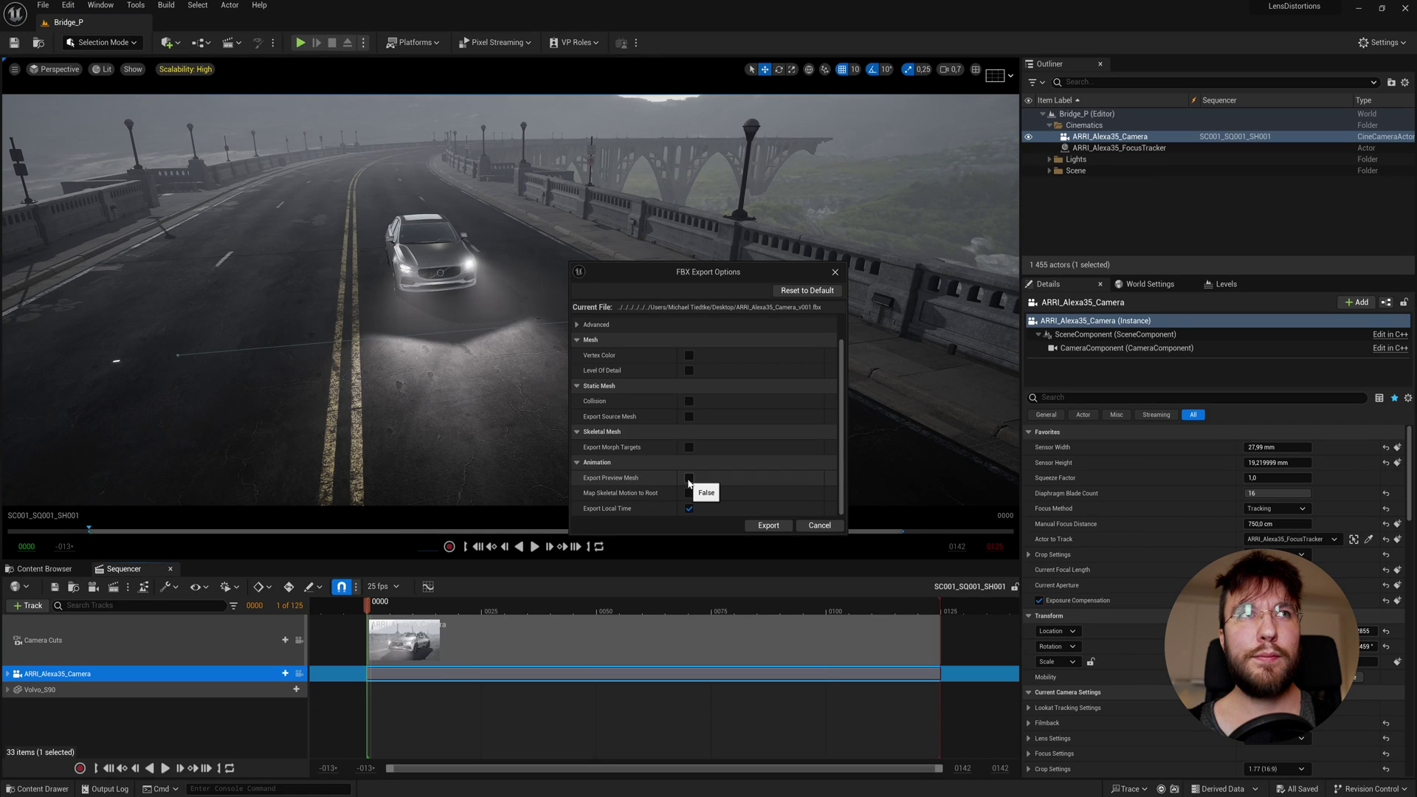
click(689, 479)
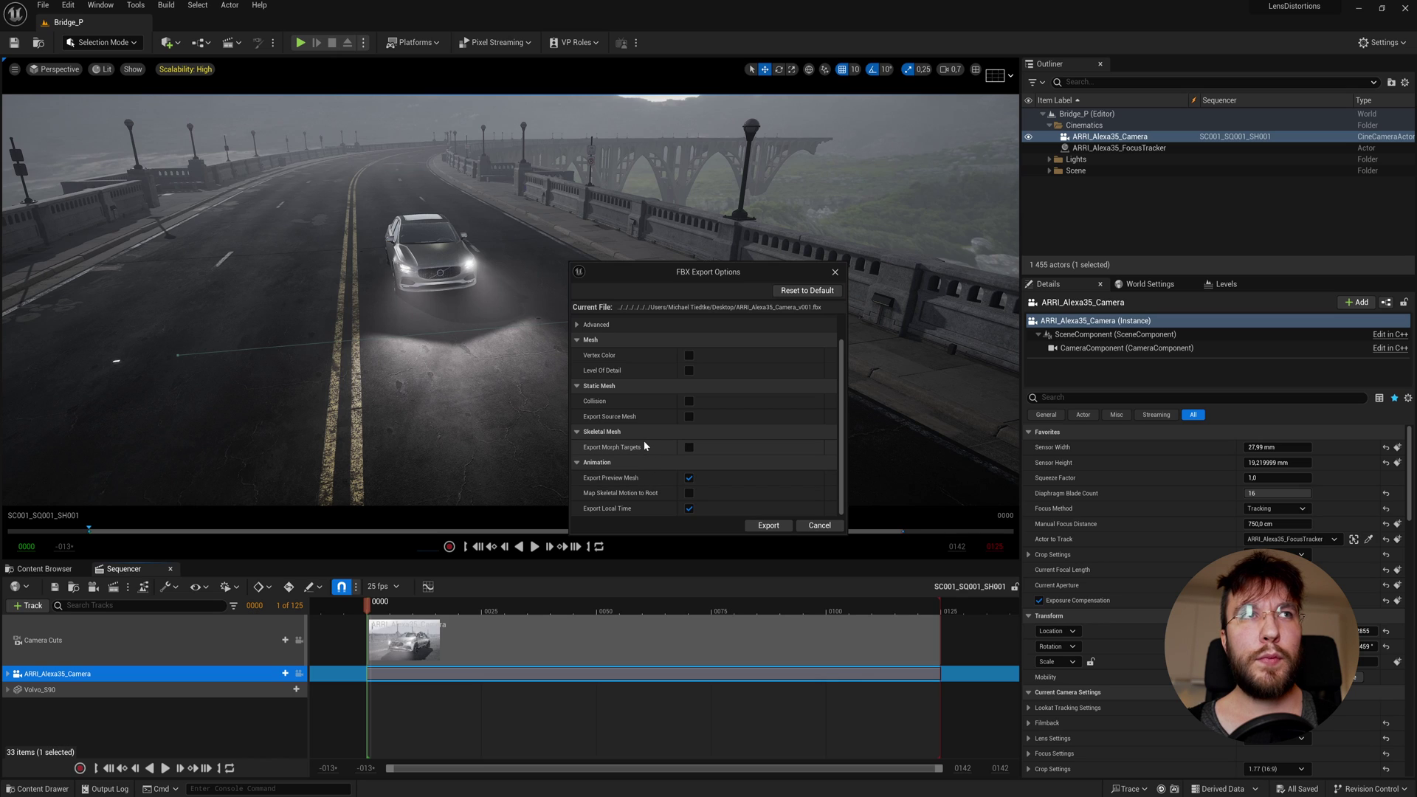
scroll(644, 445, up, 1)
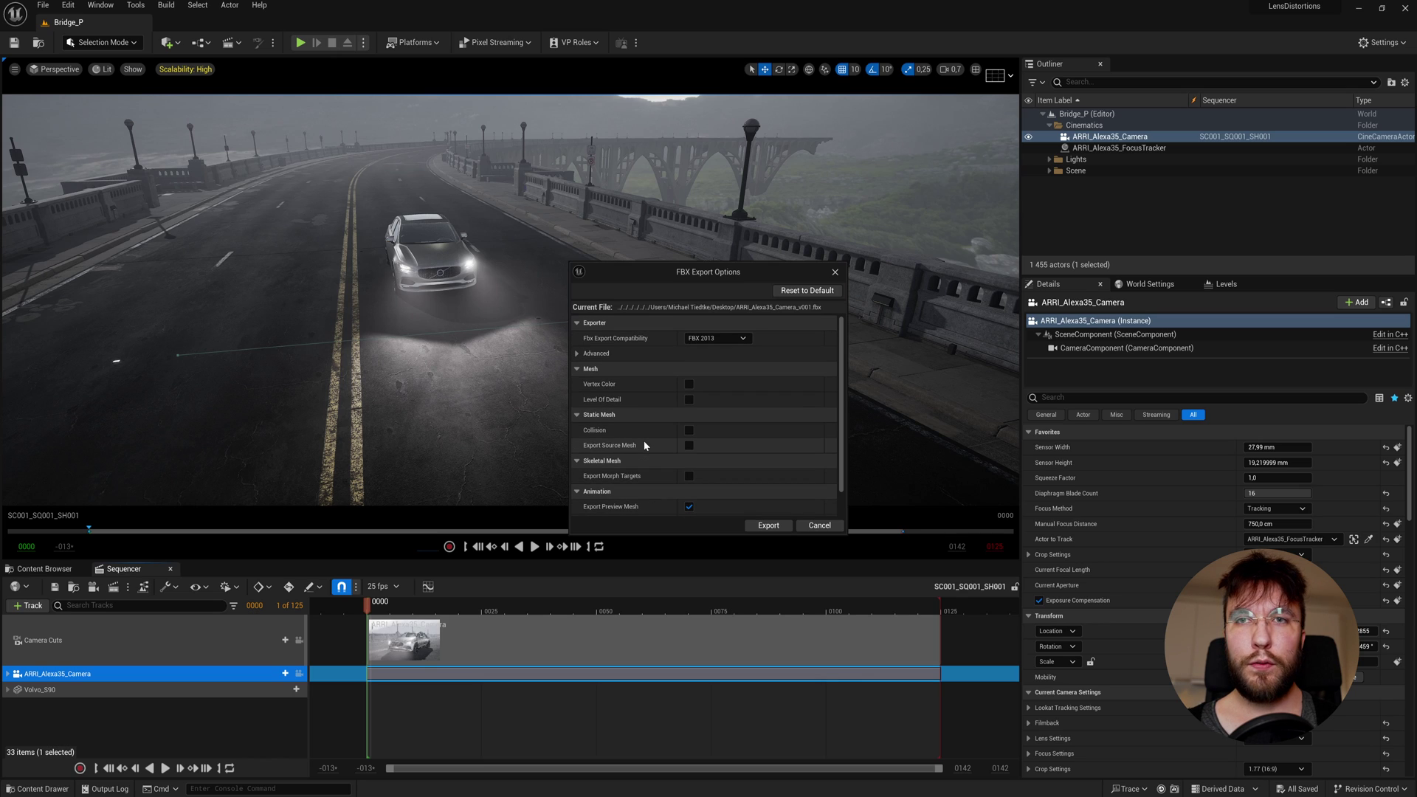
click(586, 358)
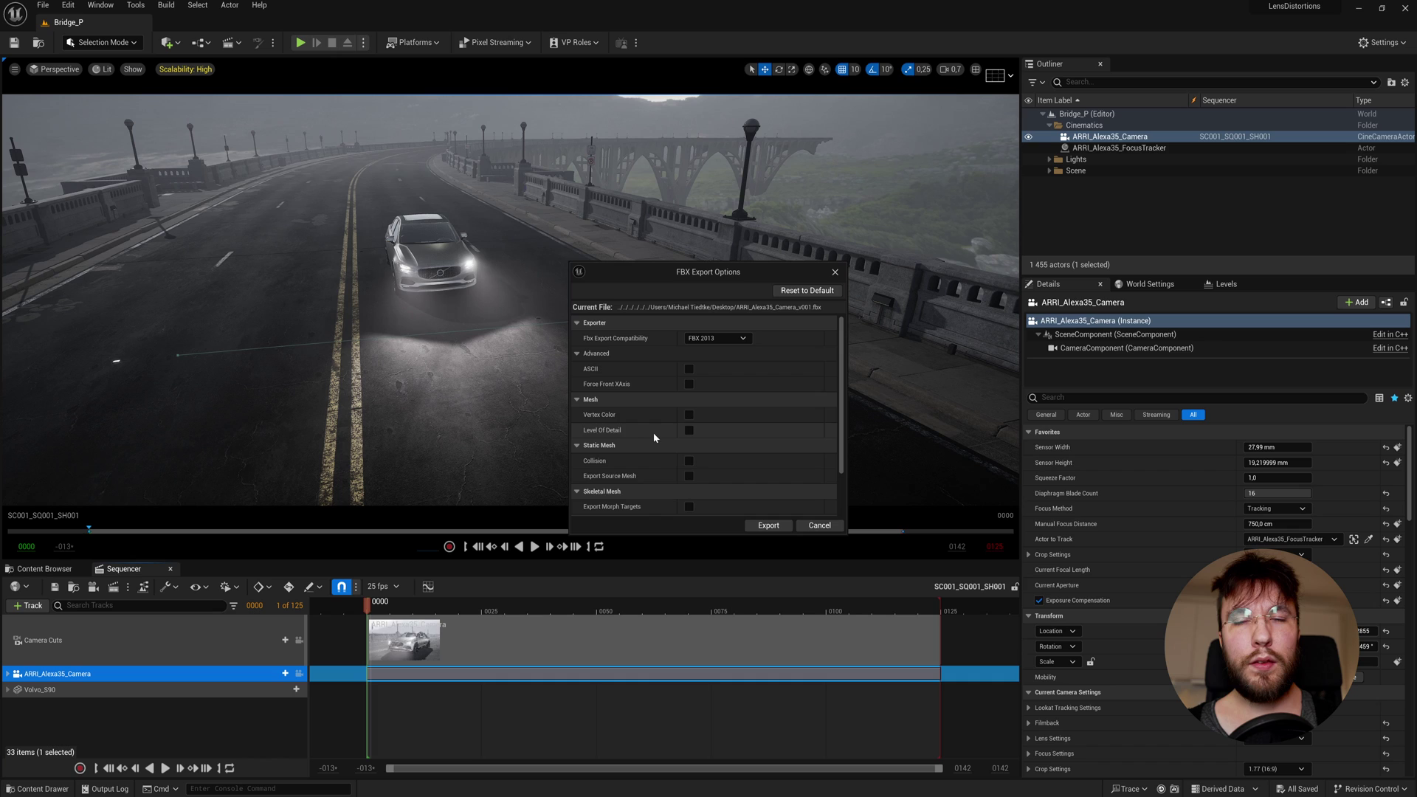
scroll(739, 476, down, 2)
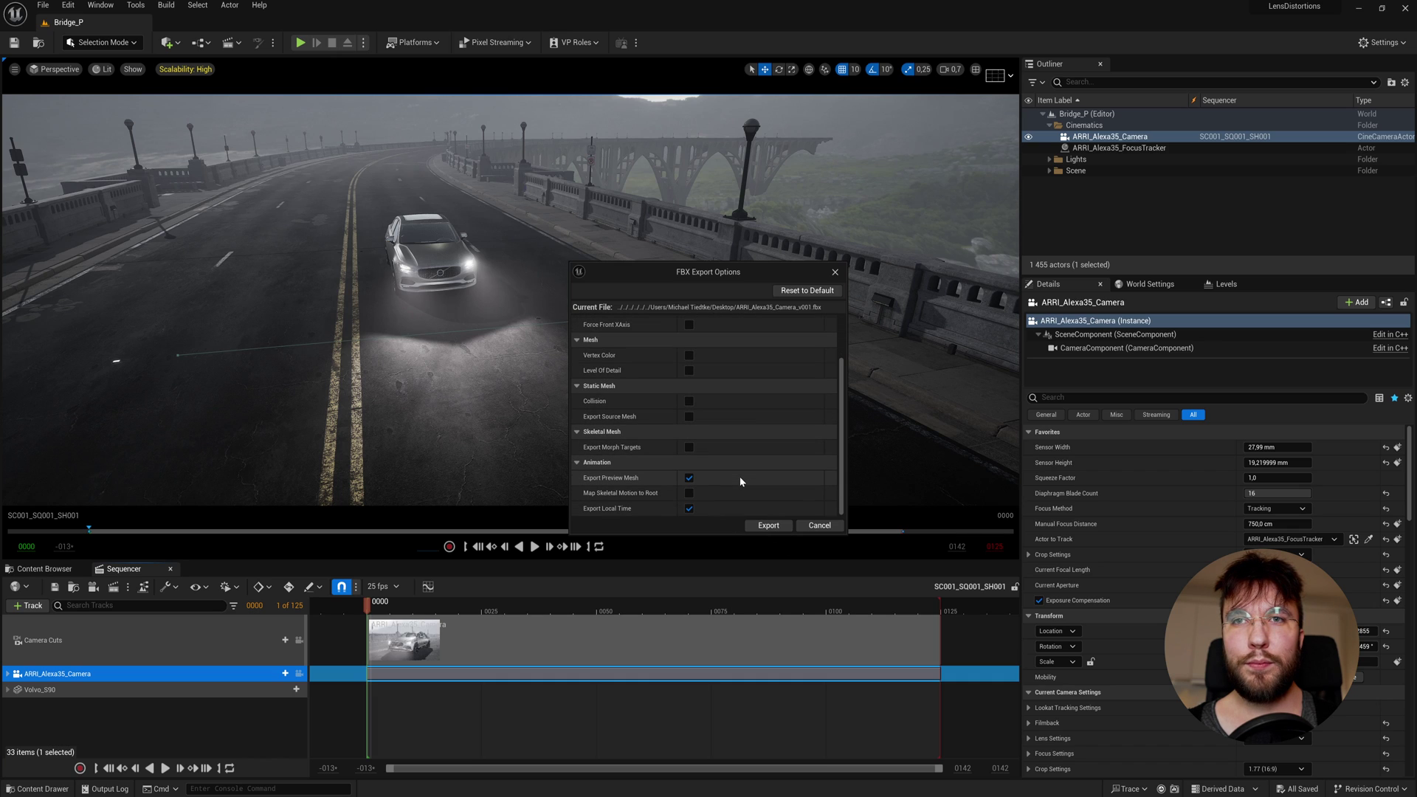
click(756, 525)
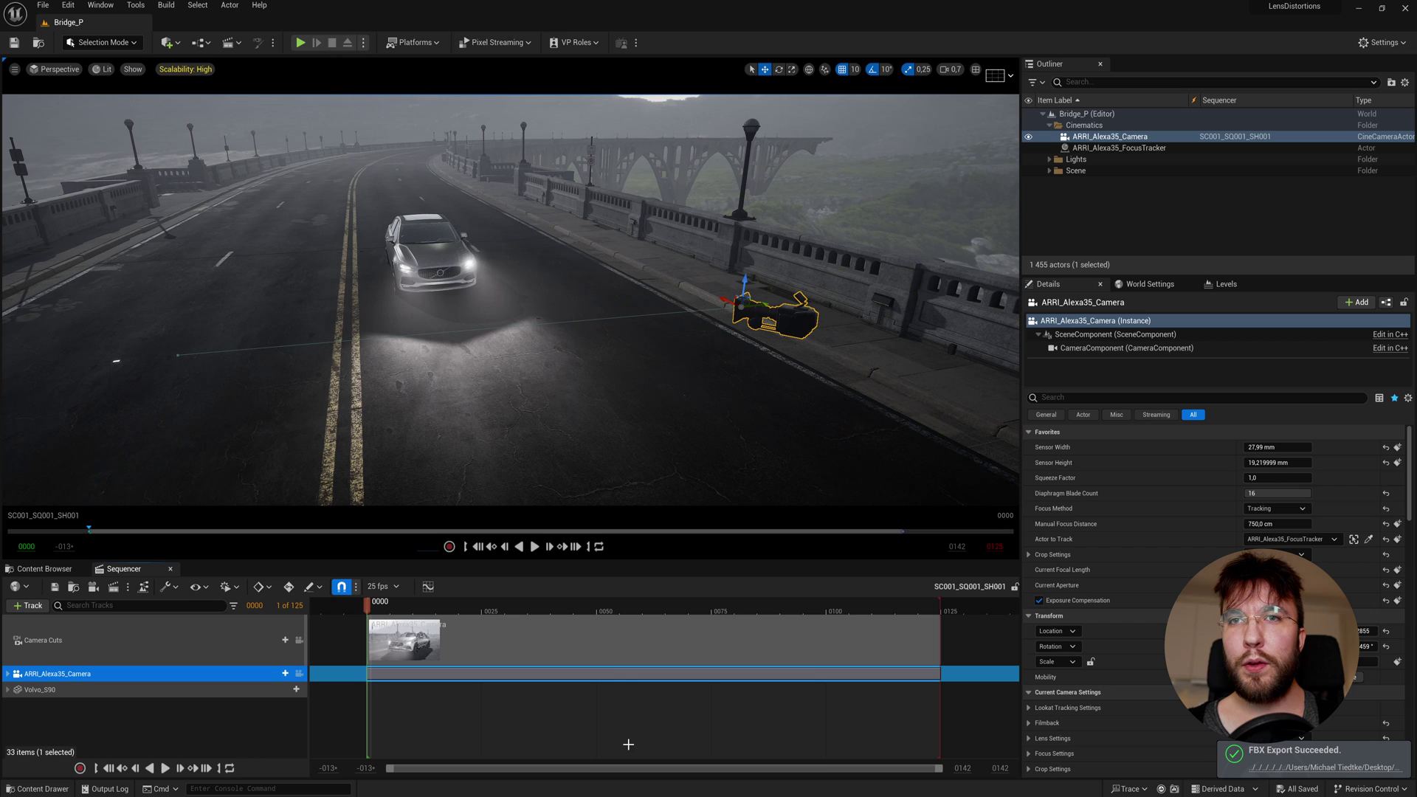
Select the Volvo_S90 and start exporting its Sequencer track as an FBX named Volvo_S90
click(436, 273)
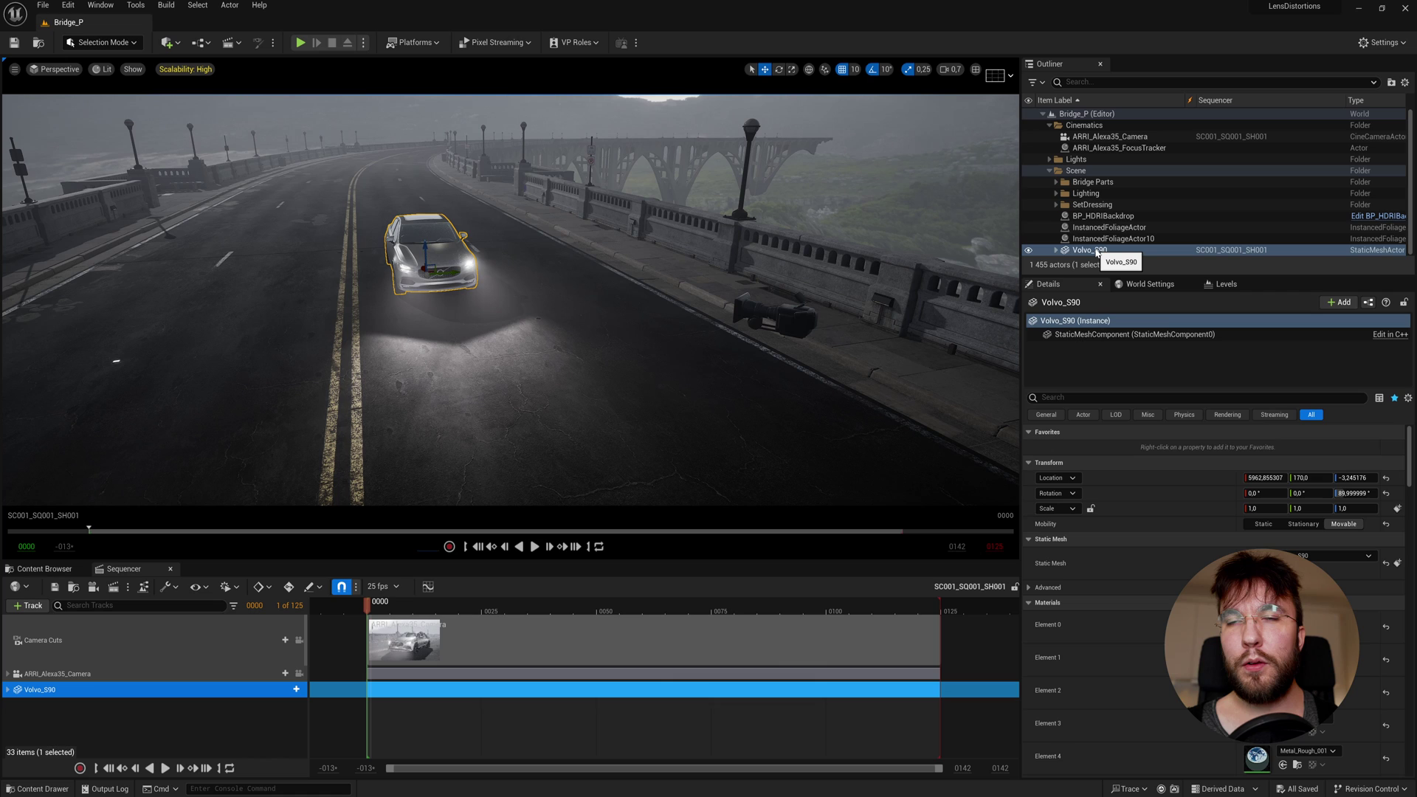
drag(1098, 253, 74, 695)
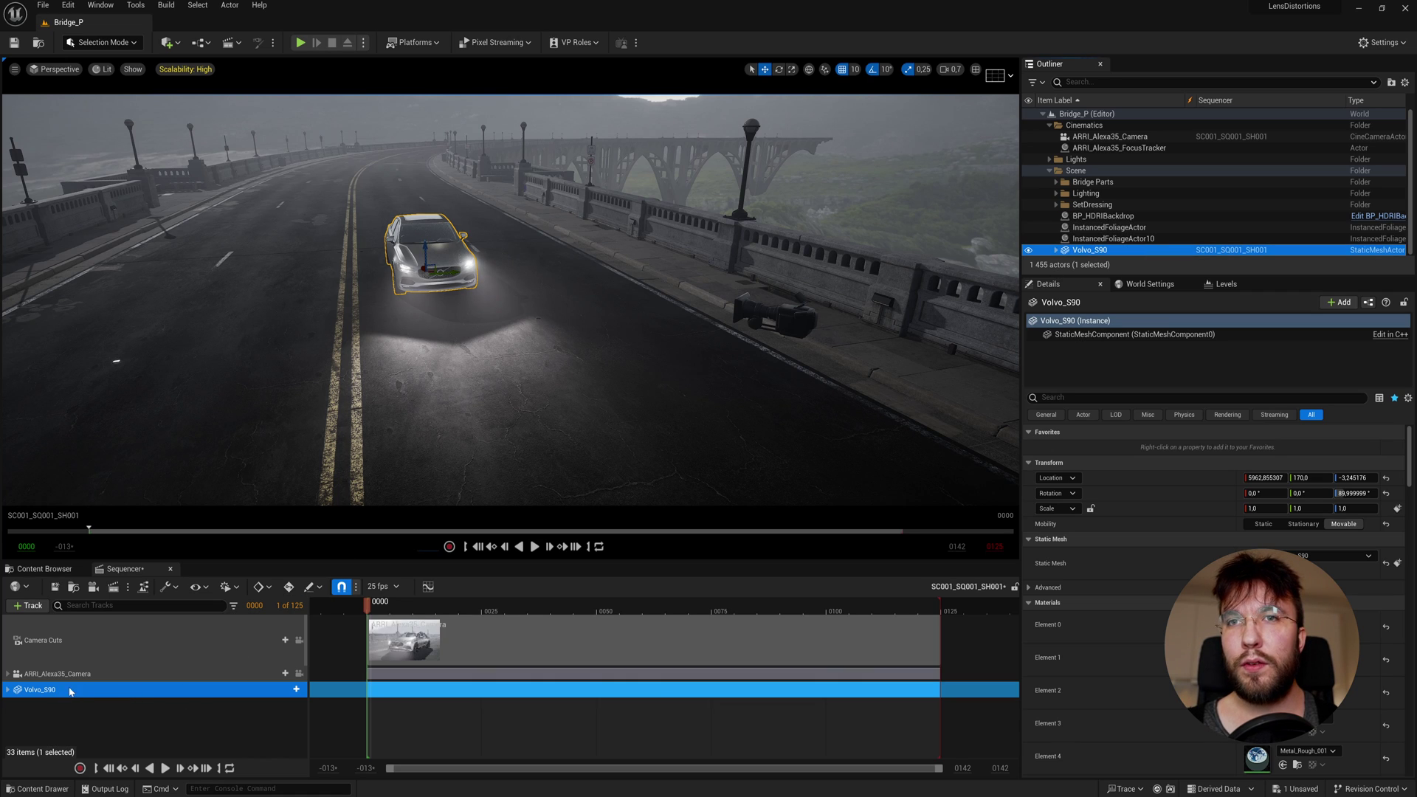
right_click(48, 692)
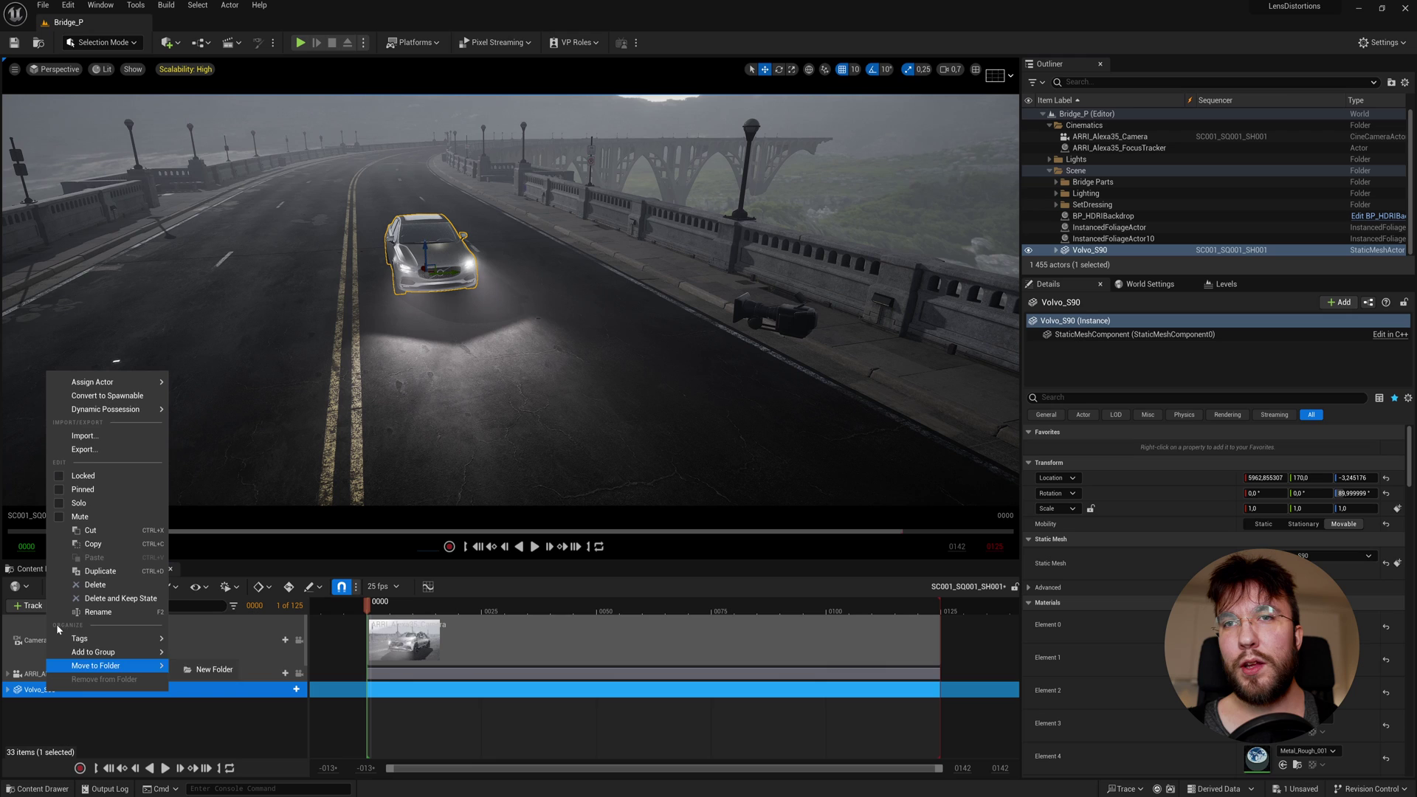
click(84, 449)
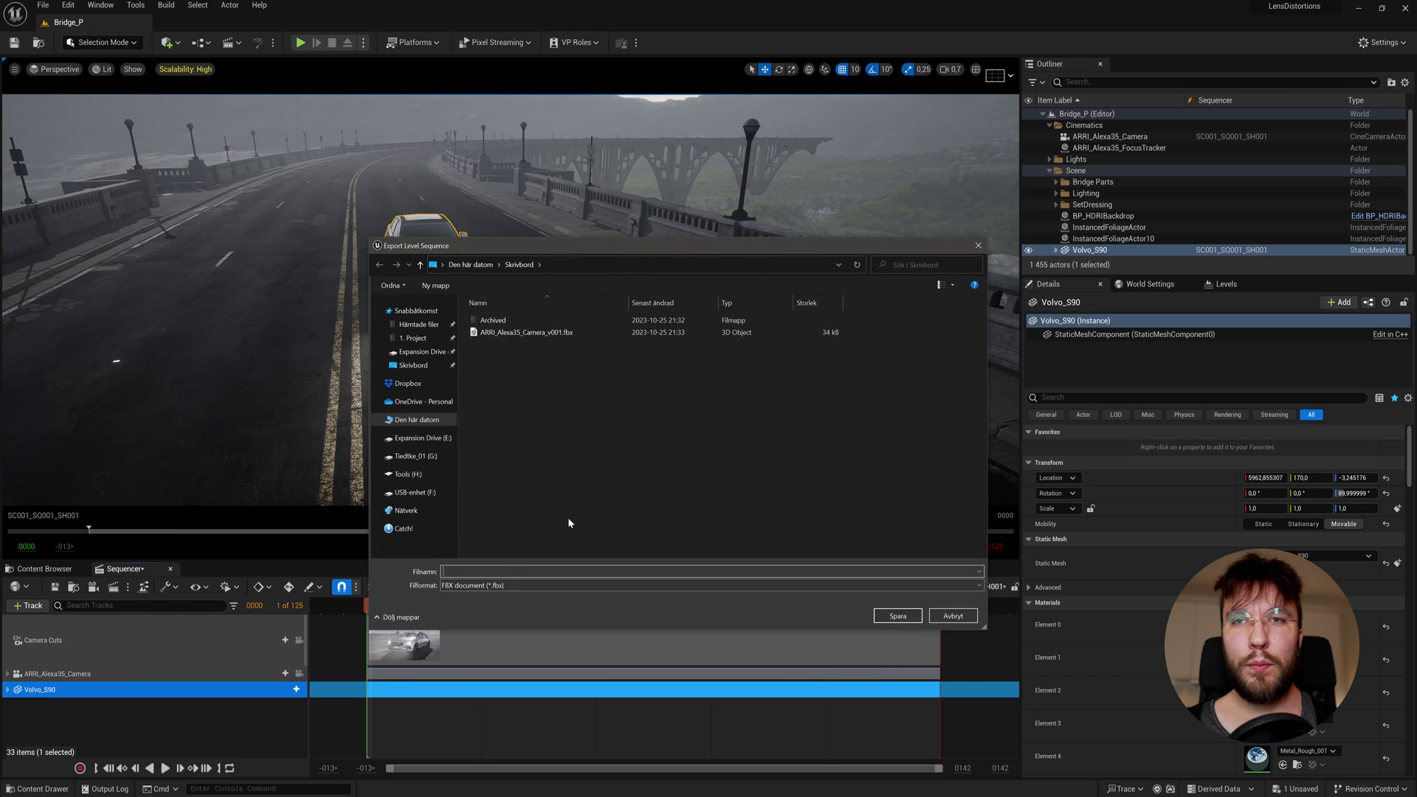
text(Volvo)
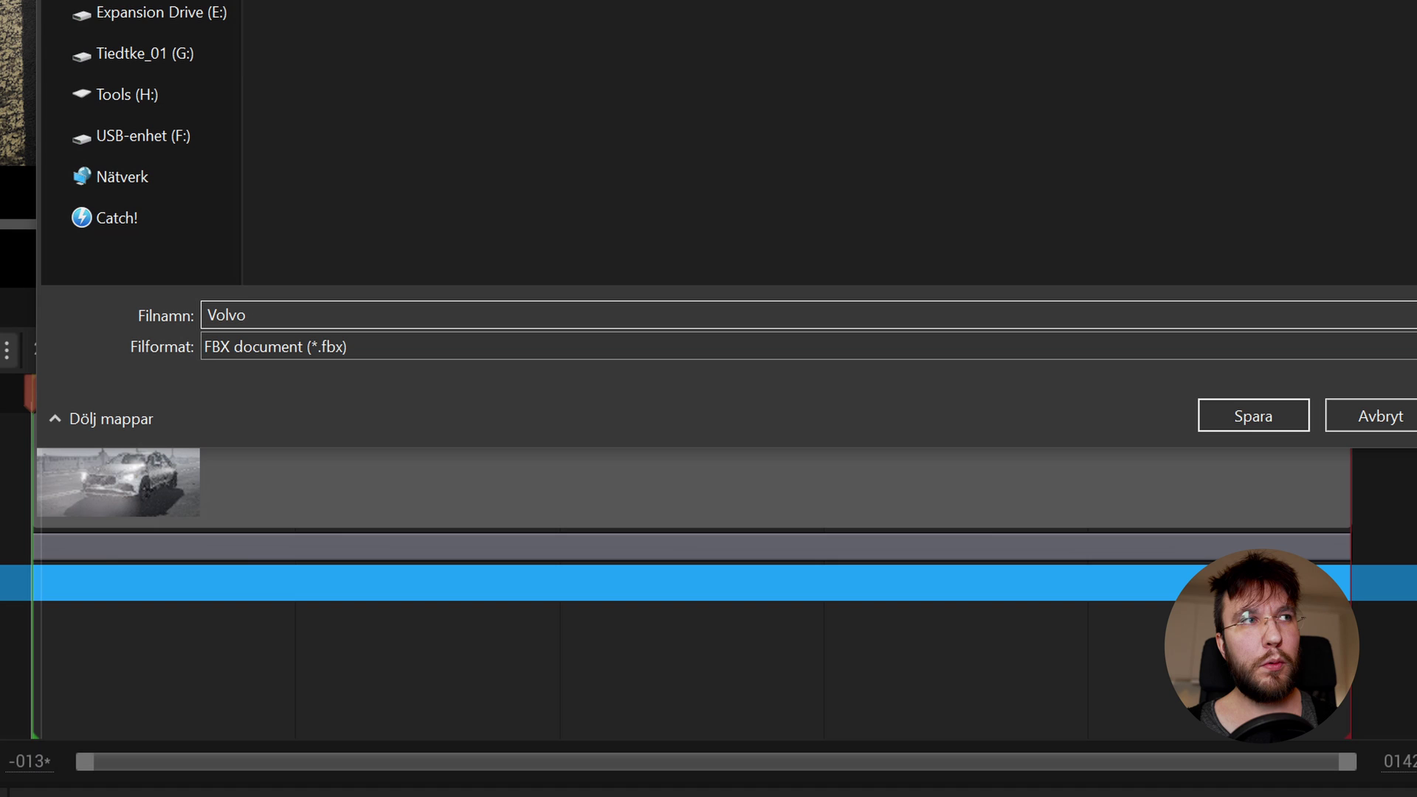
text(_S90)
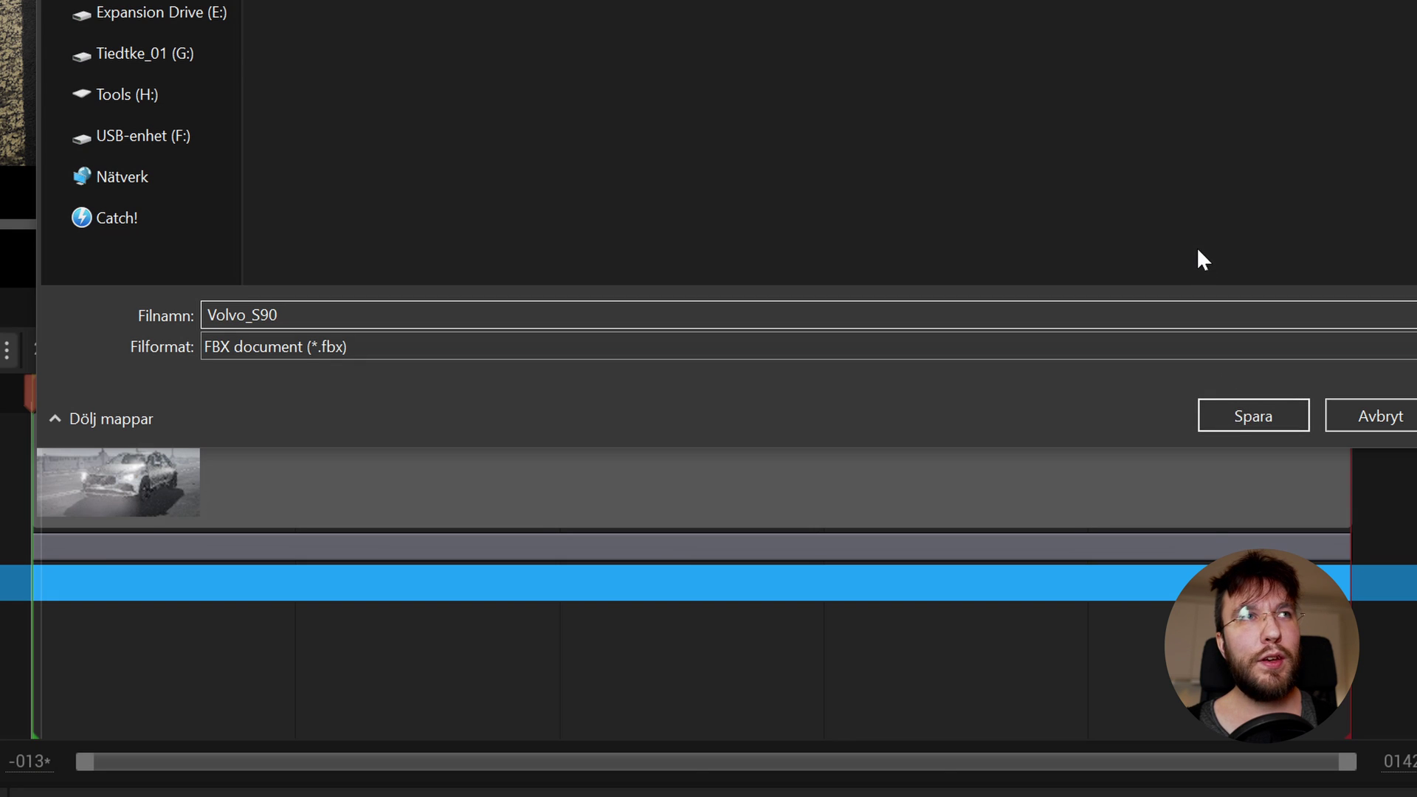
Name the file Volvo_S90_v001, export it with level of detail on, then deselect the car
text(_v001)
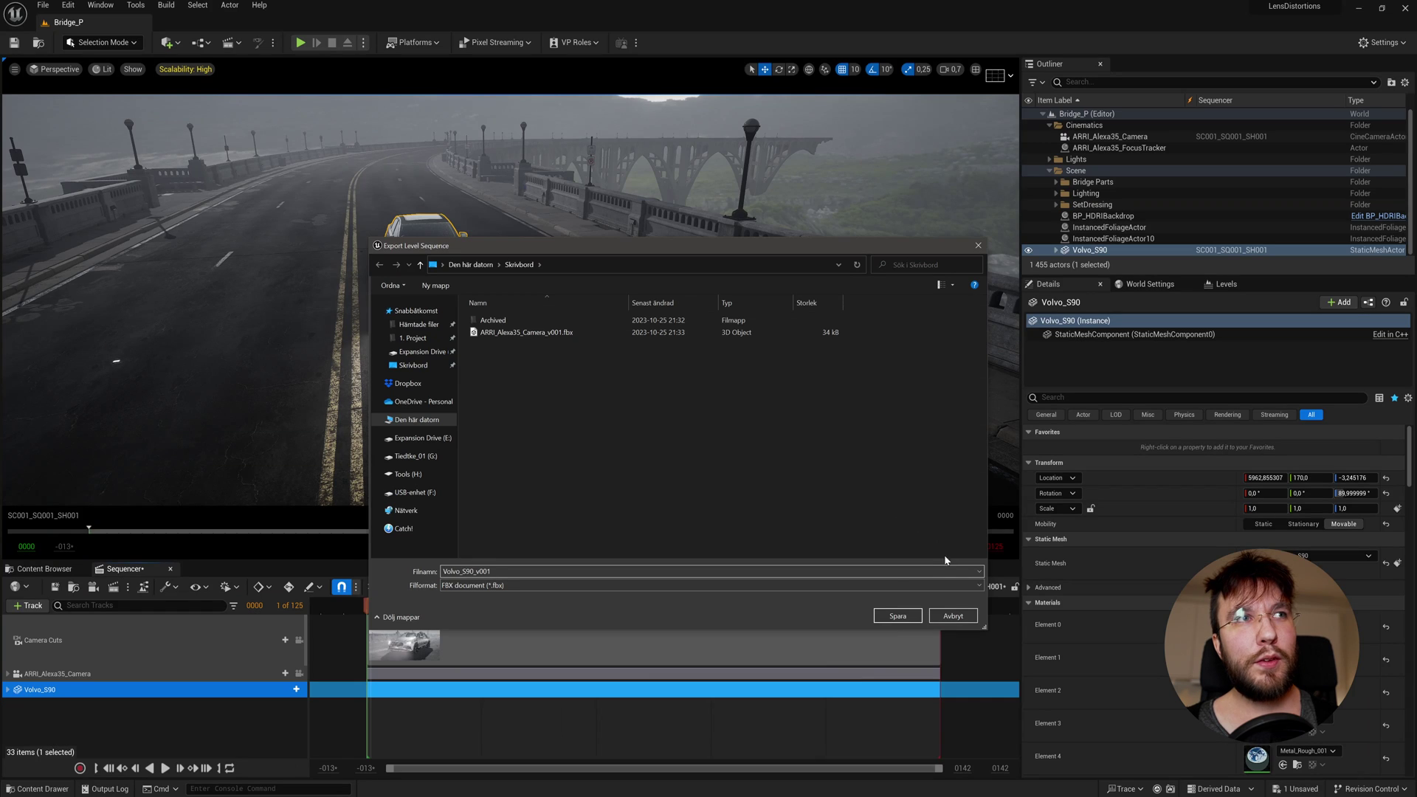
click(895, 617)
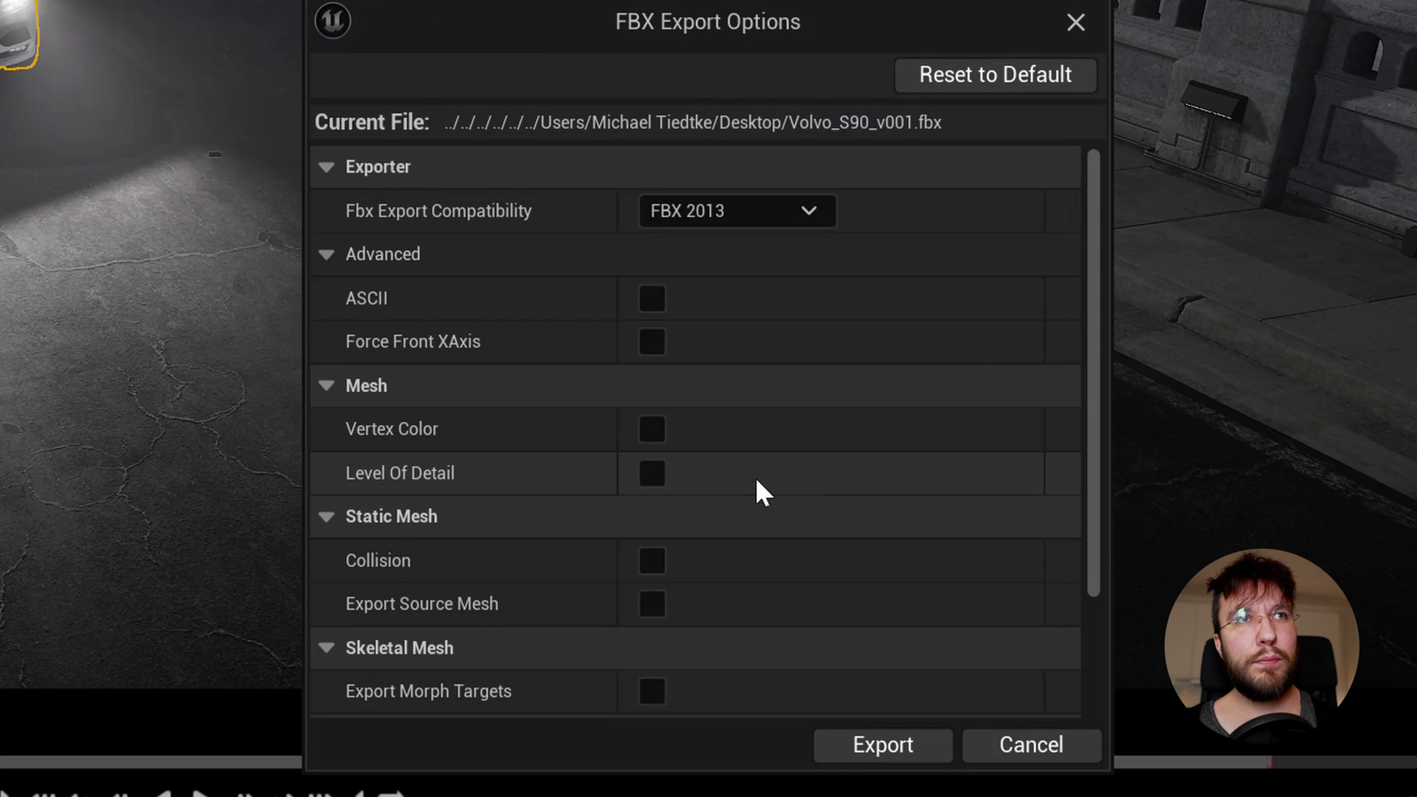
scroll(720, 427, down, 2)
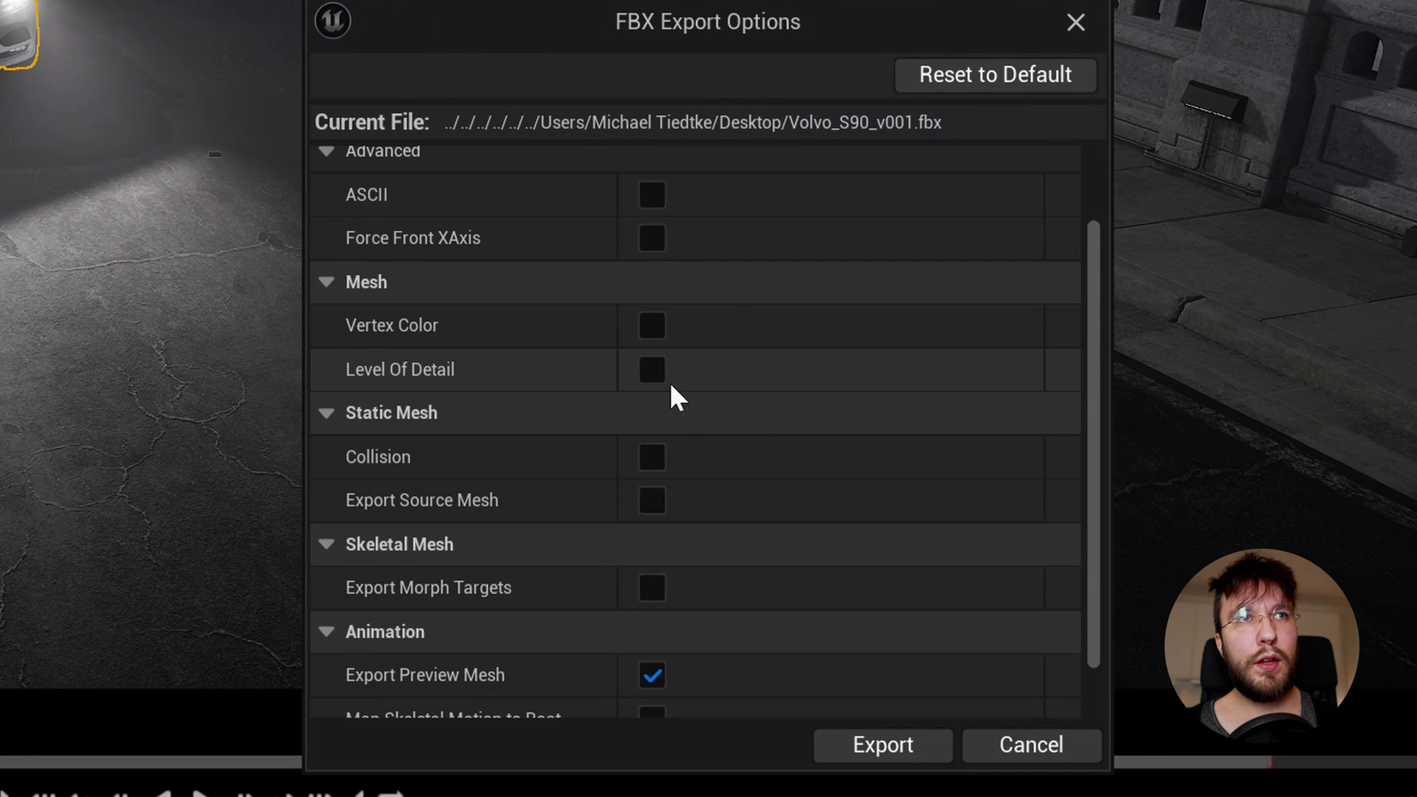
click(647, 377)
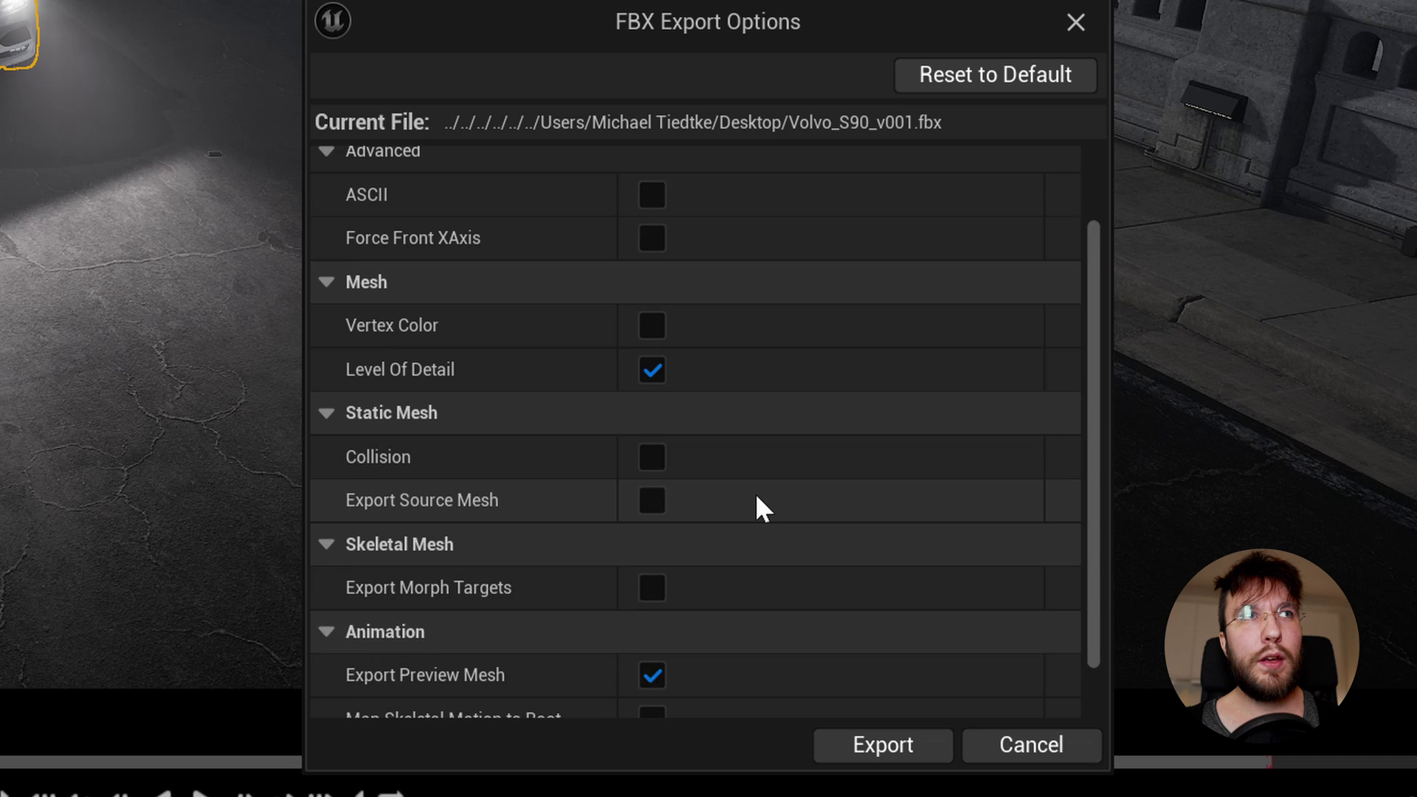
scroll(755, 493, down, 1)
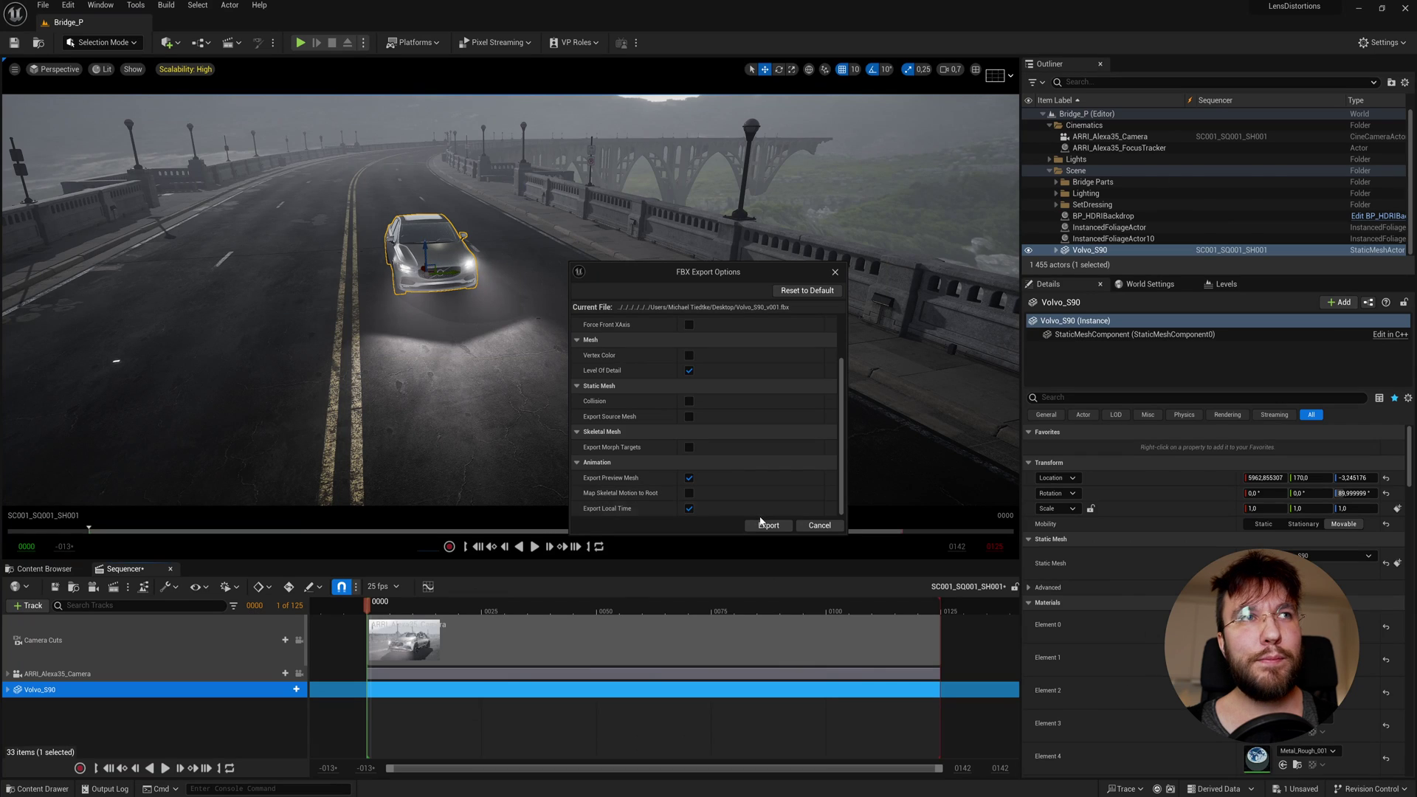
click(767, 525)
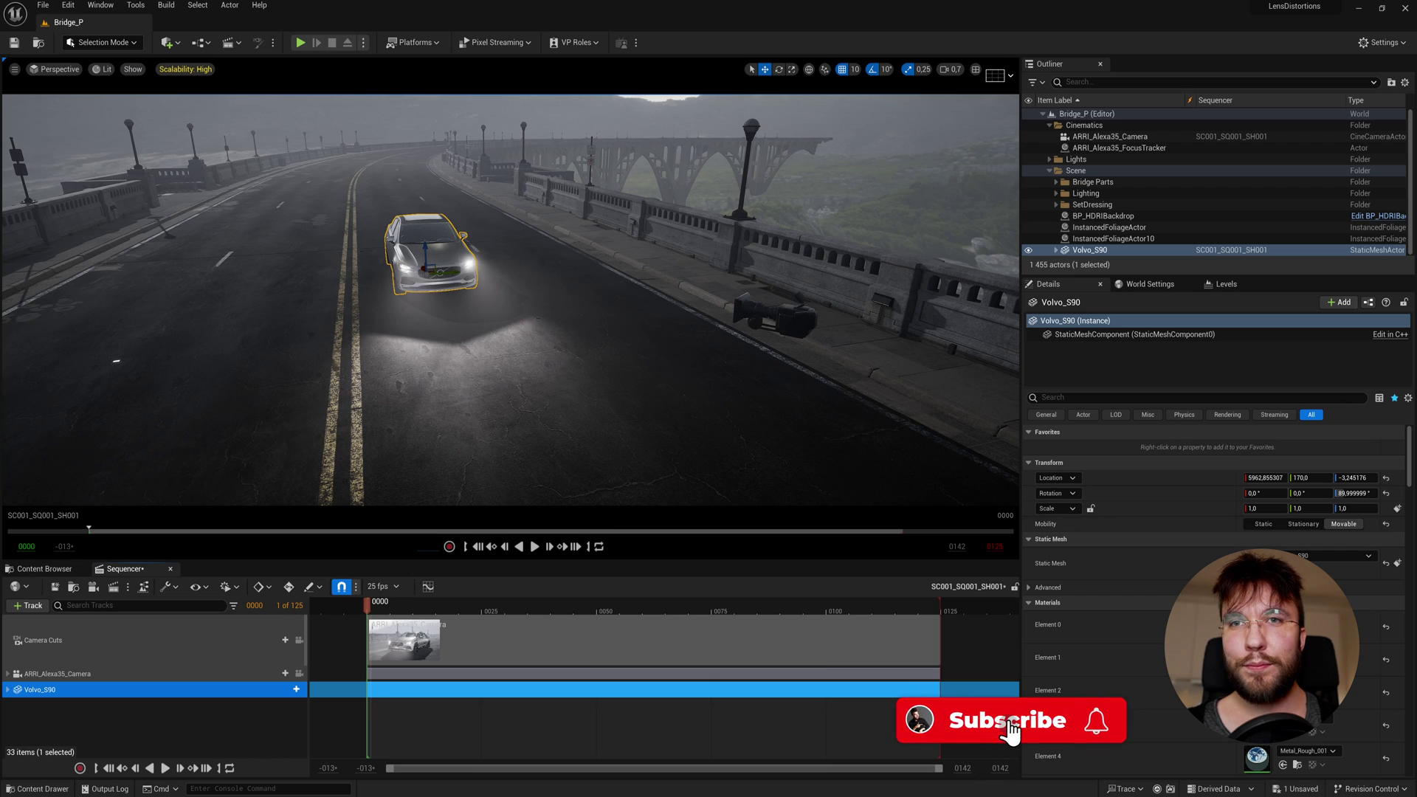
click(730, 400)
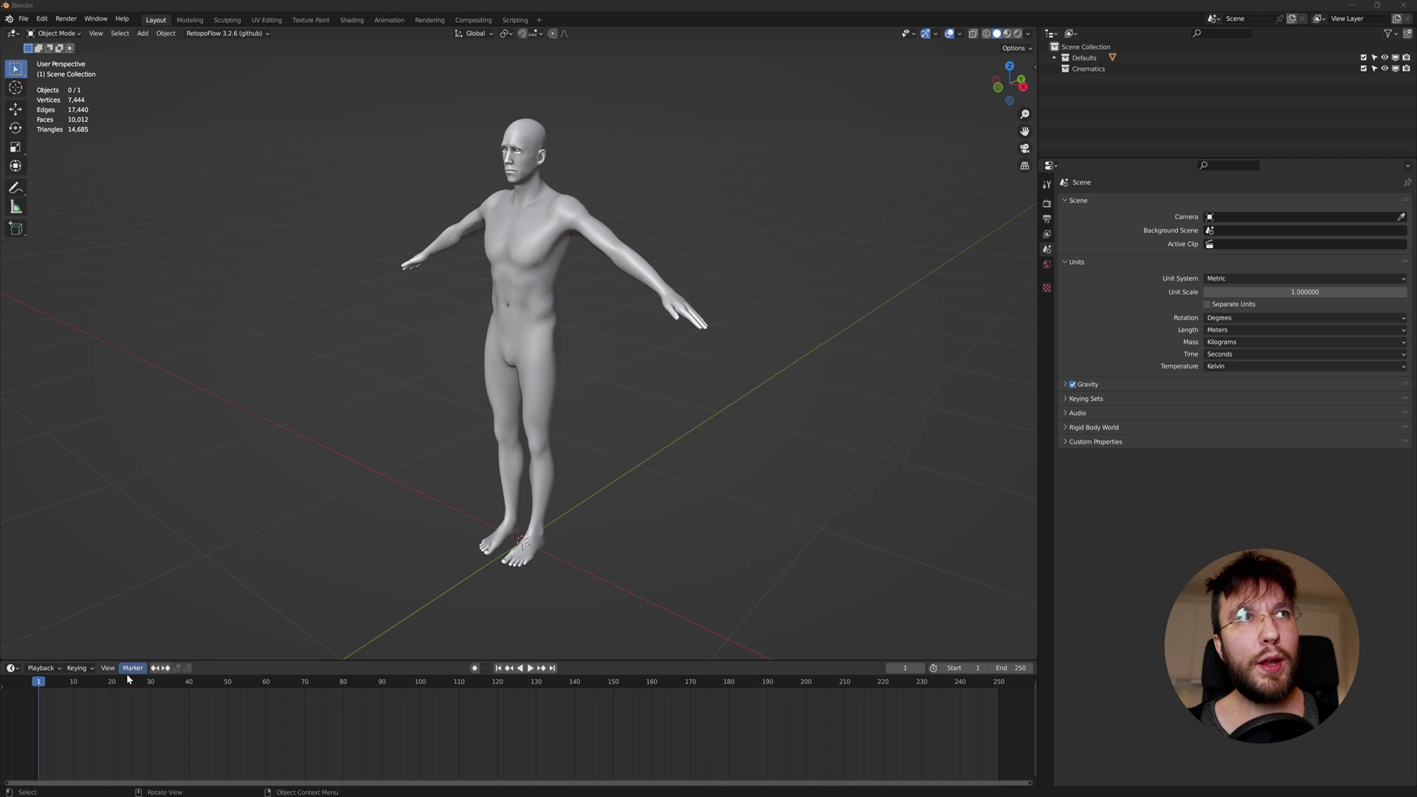
Drag ARRI_Alexa35_Camera_v001.fbx from the Desktop into Blender and frame the imported camera
click(511, 382)
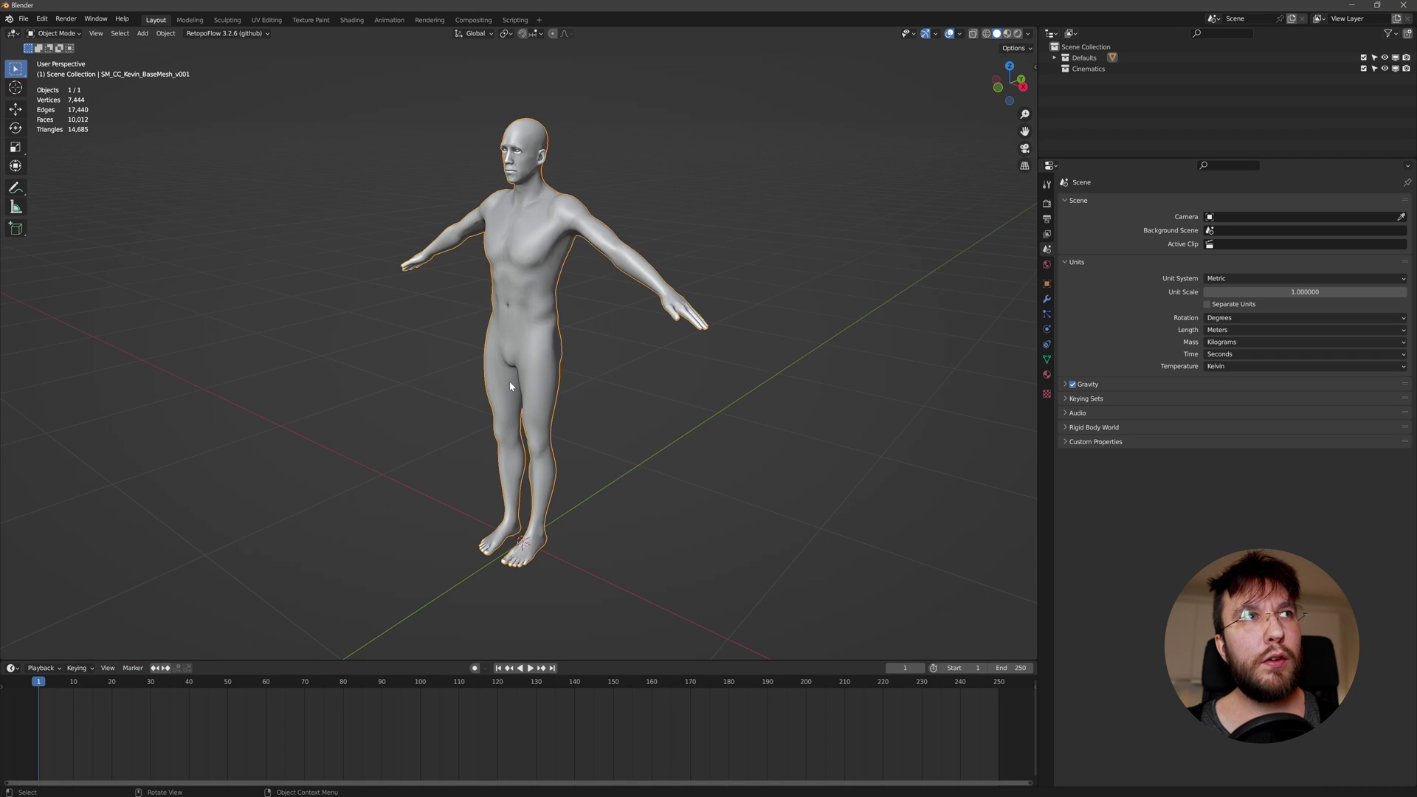
click(691, 449)
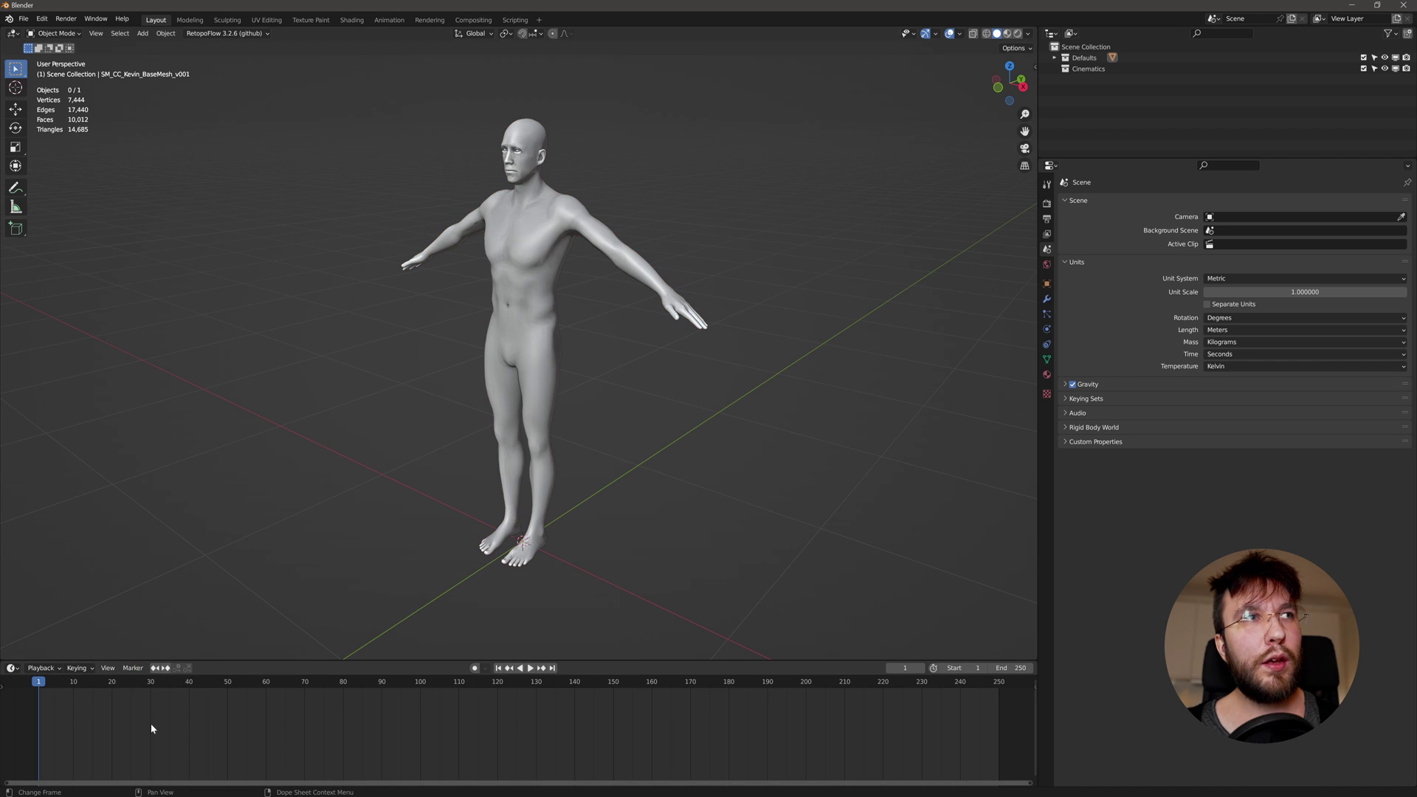
key(alt+Tab)
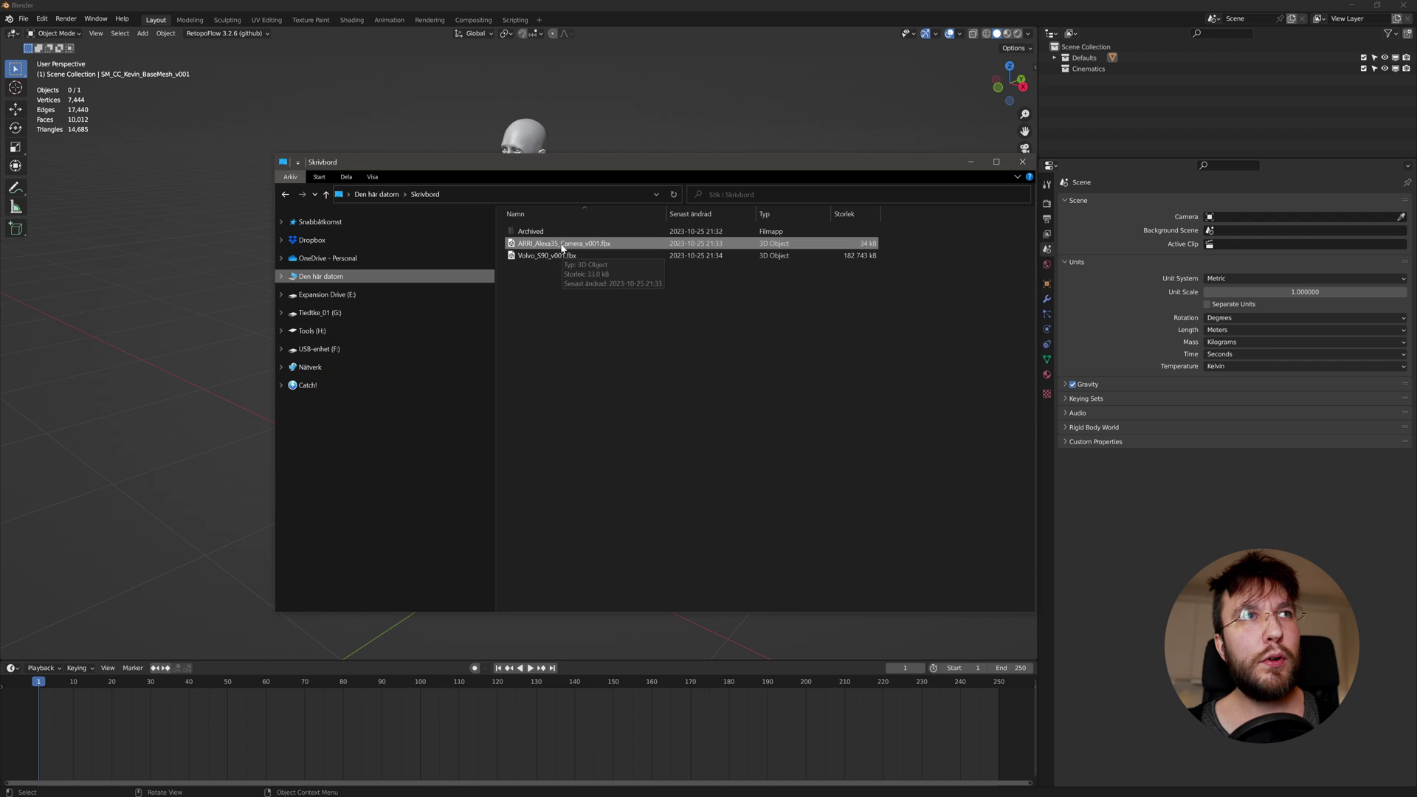
drag(583, 244, 218, 372)
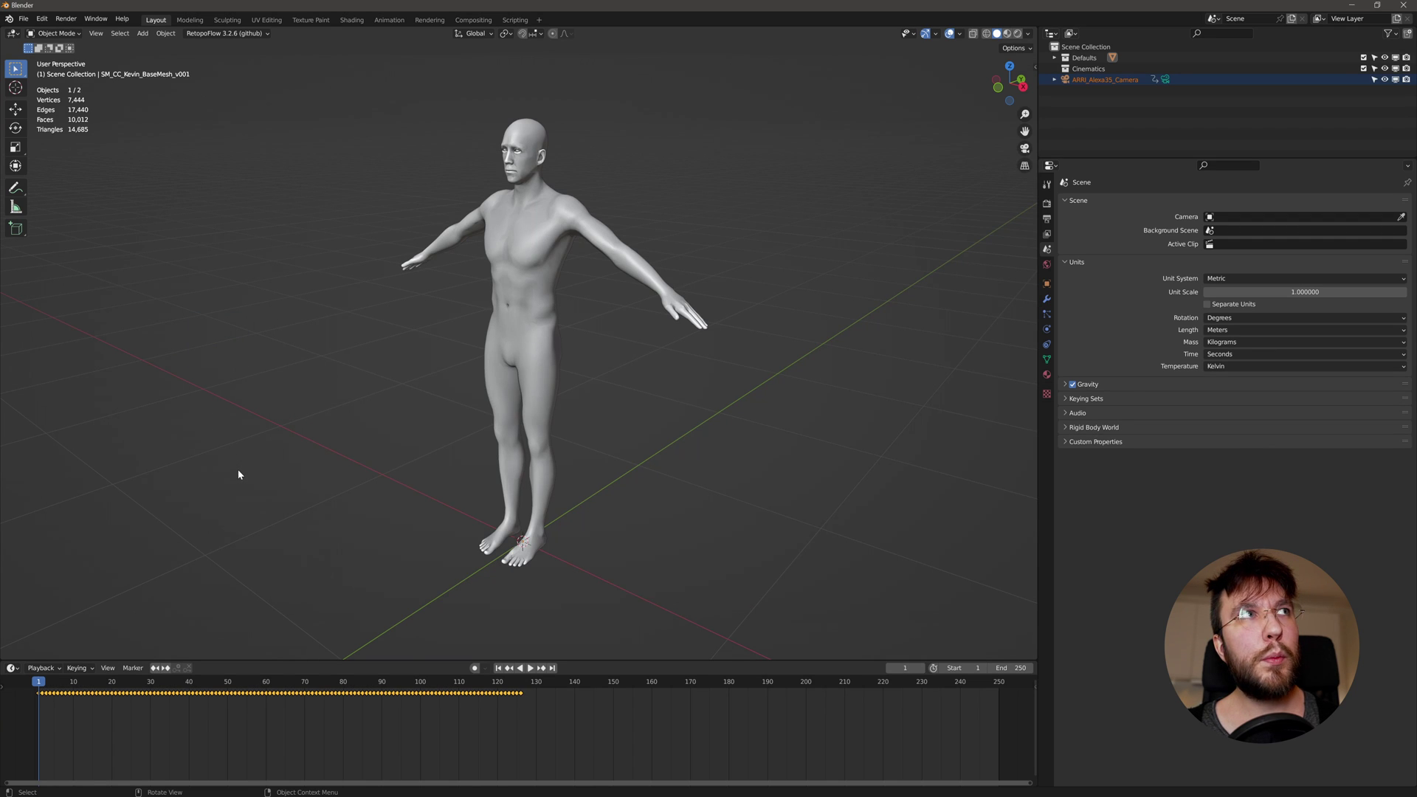
key(KP_Decimal)
Make the imported ARRI camera the active scene camera and look through it
middle_drag(310, 491, 512, 384)
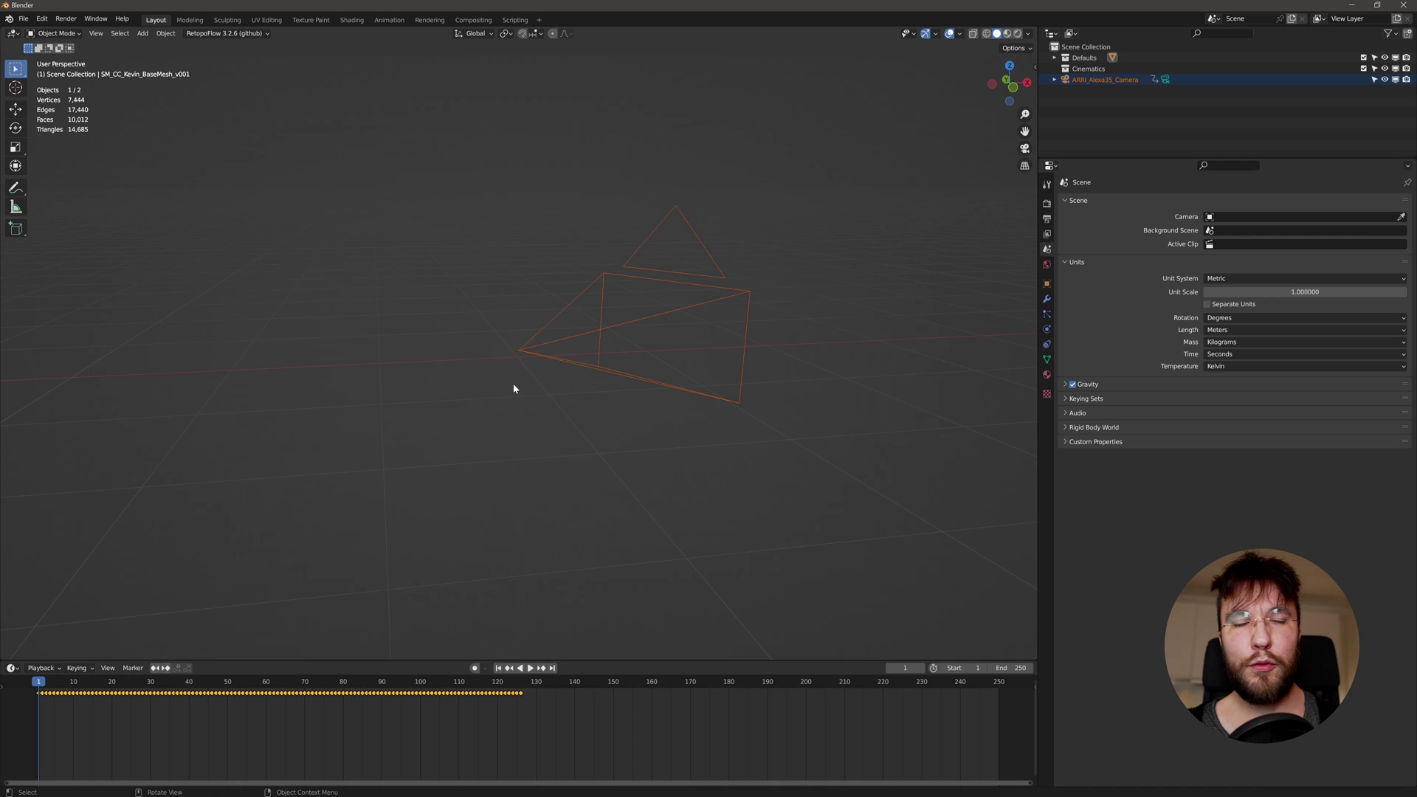
click(648, 229)
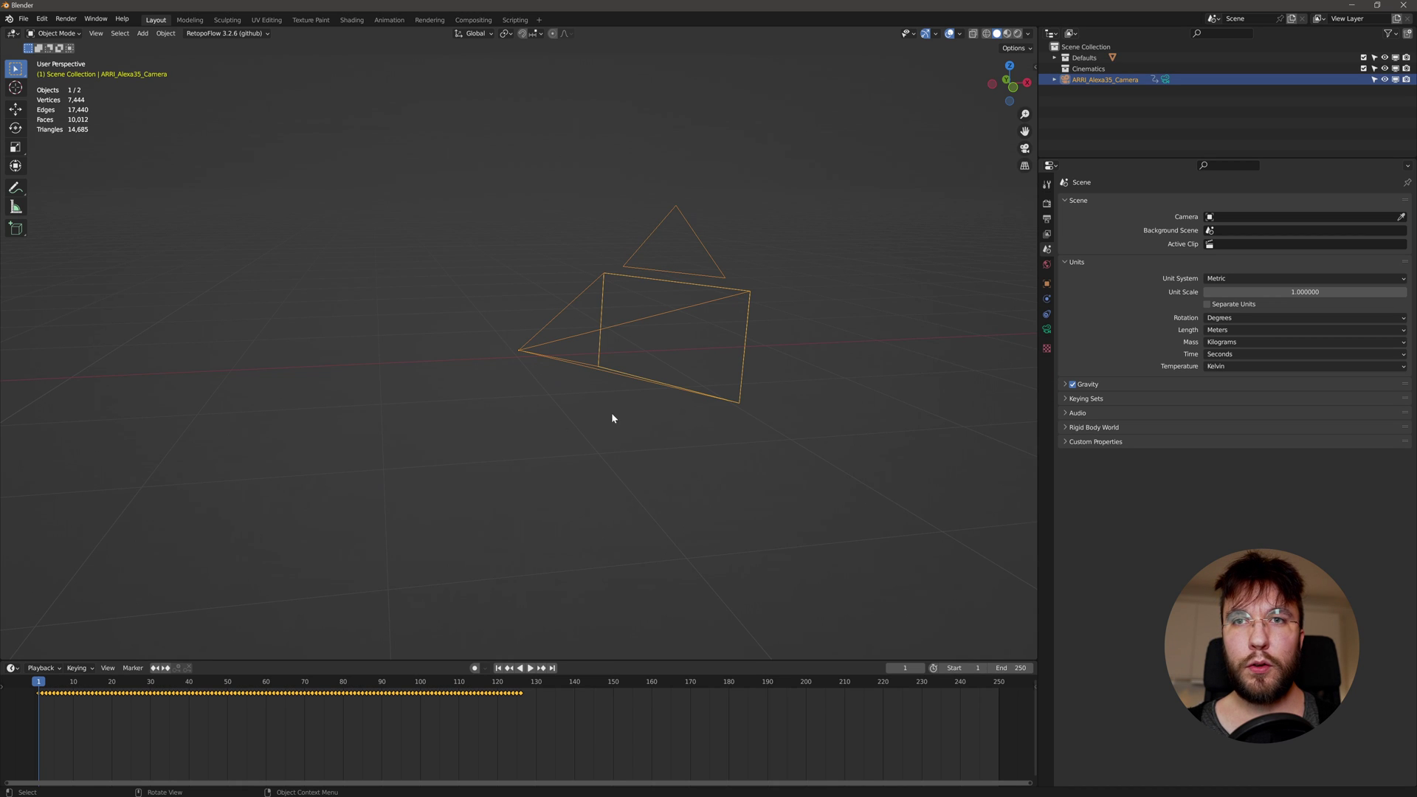
key(ctrl+KP_0)
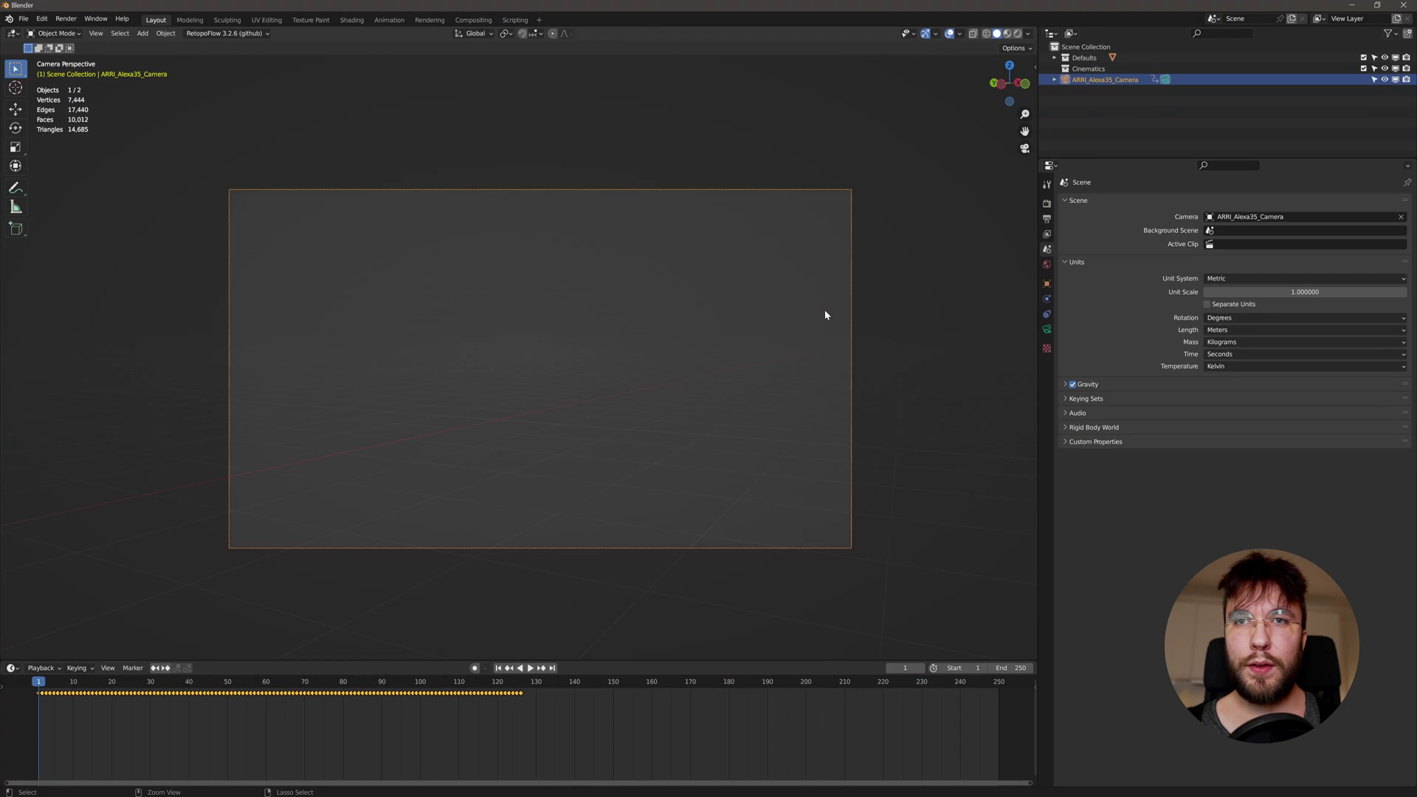
Preview the camera animation, then set the camera's sensor fit to Horizontal (27.99 mm width)
click(530, 668)
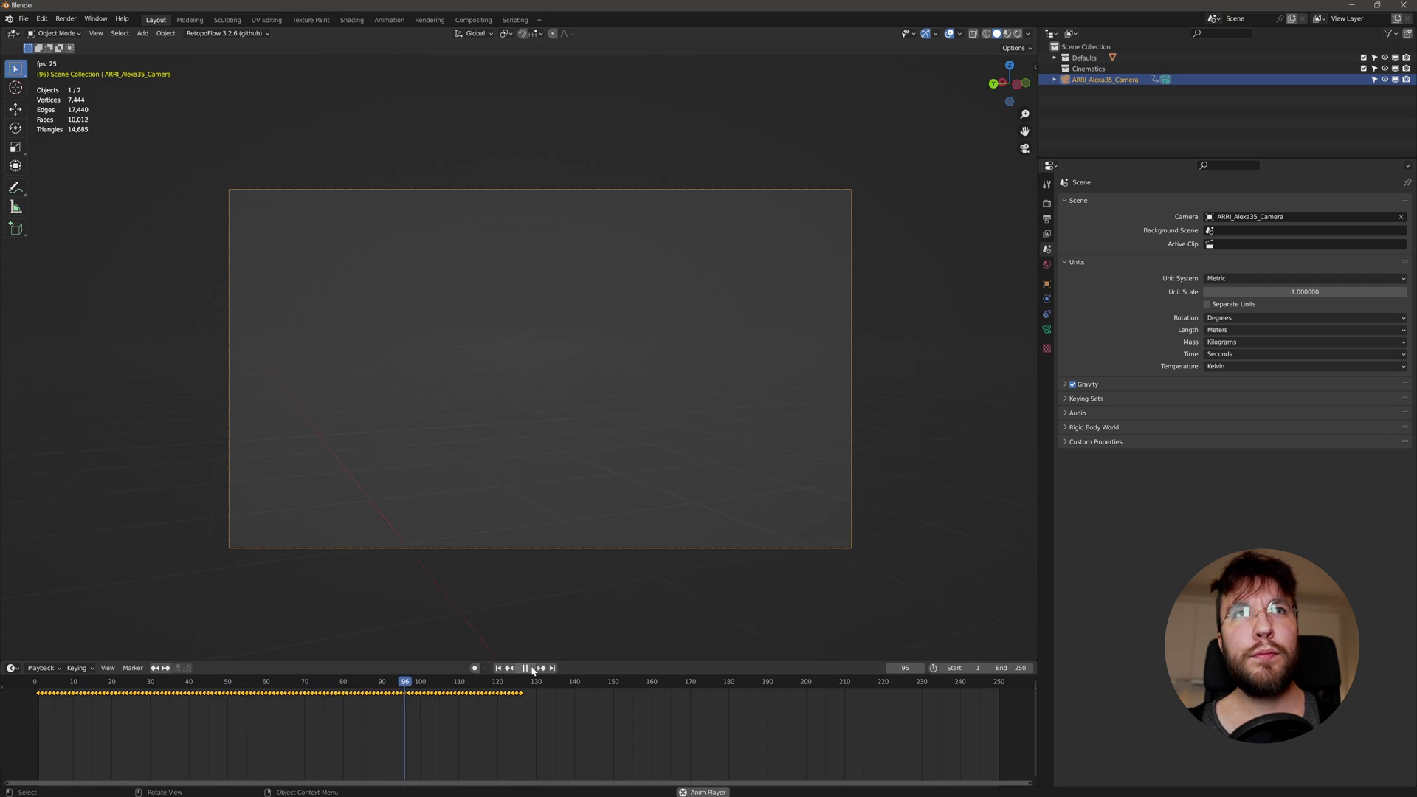
click(530, 668)
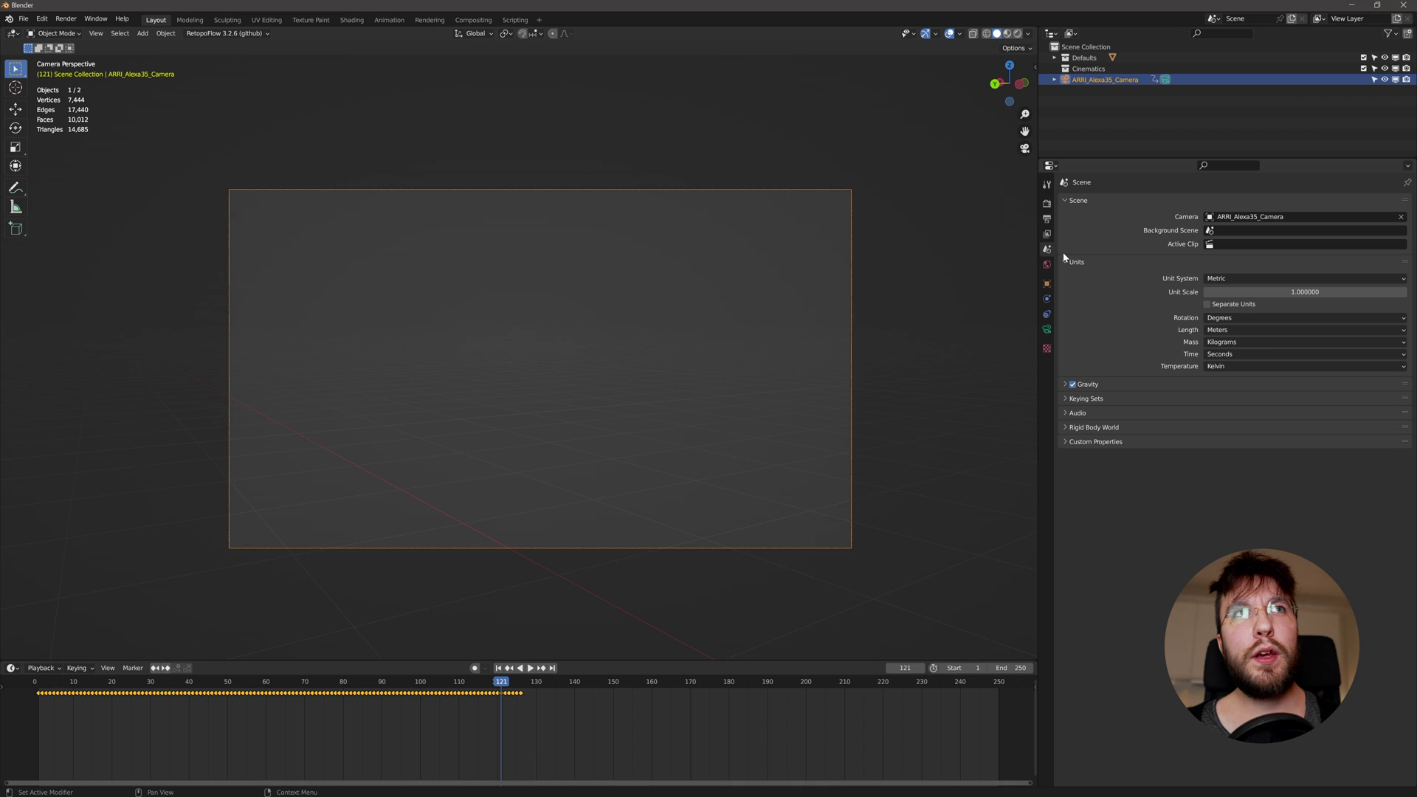
click(1047, 330)
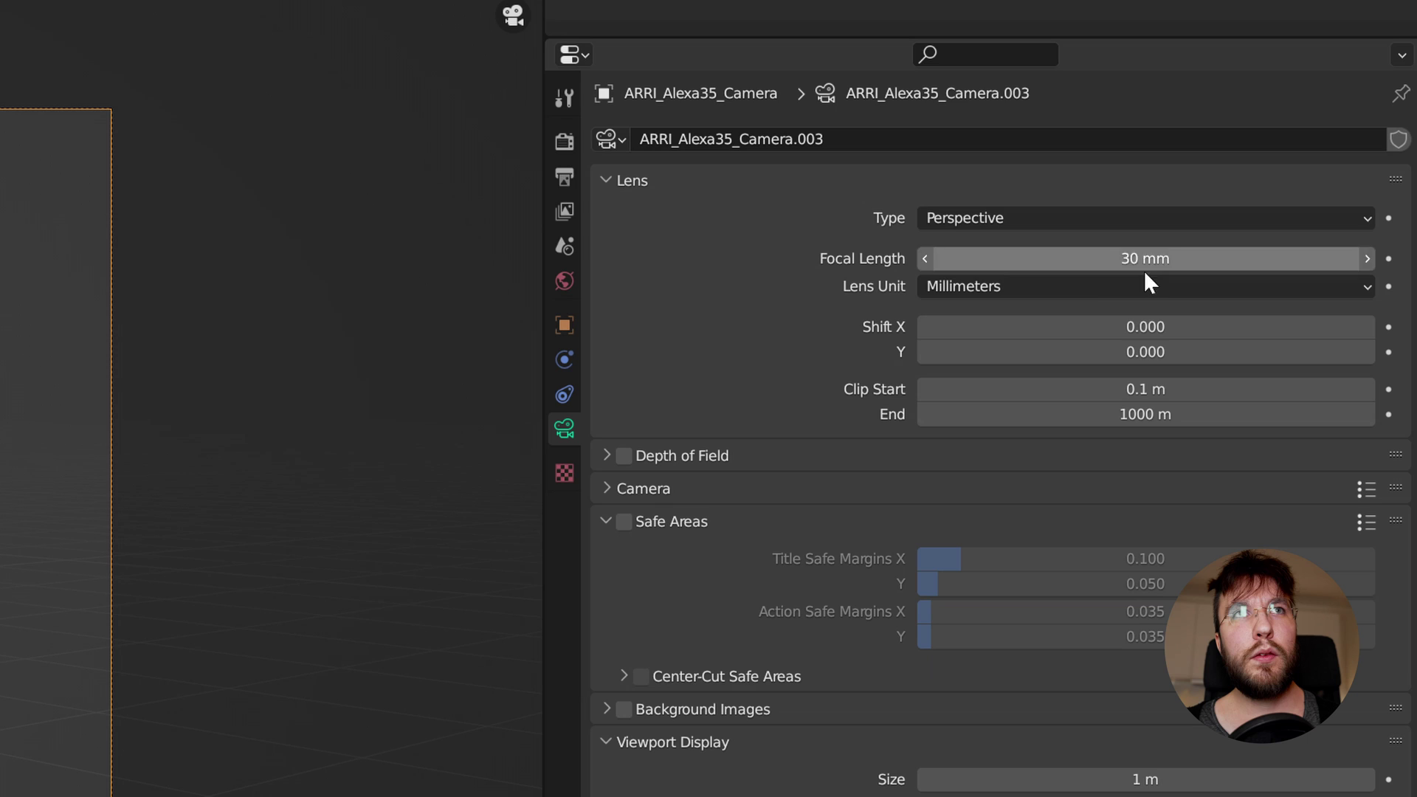
click(606, 490)
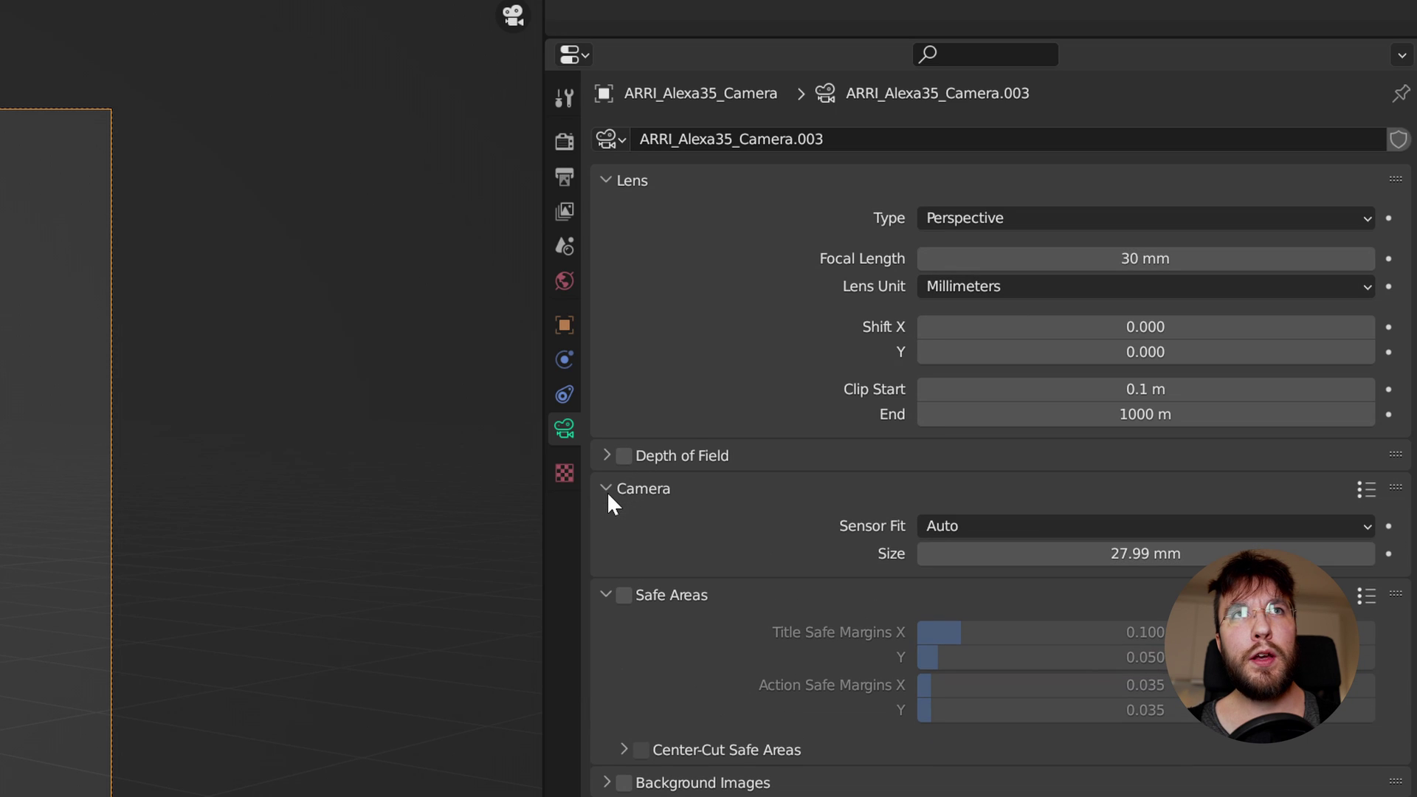
click(988, 527)
click(984, 587)
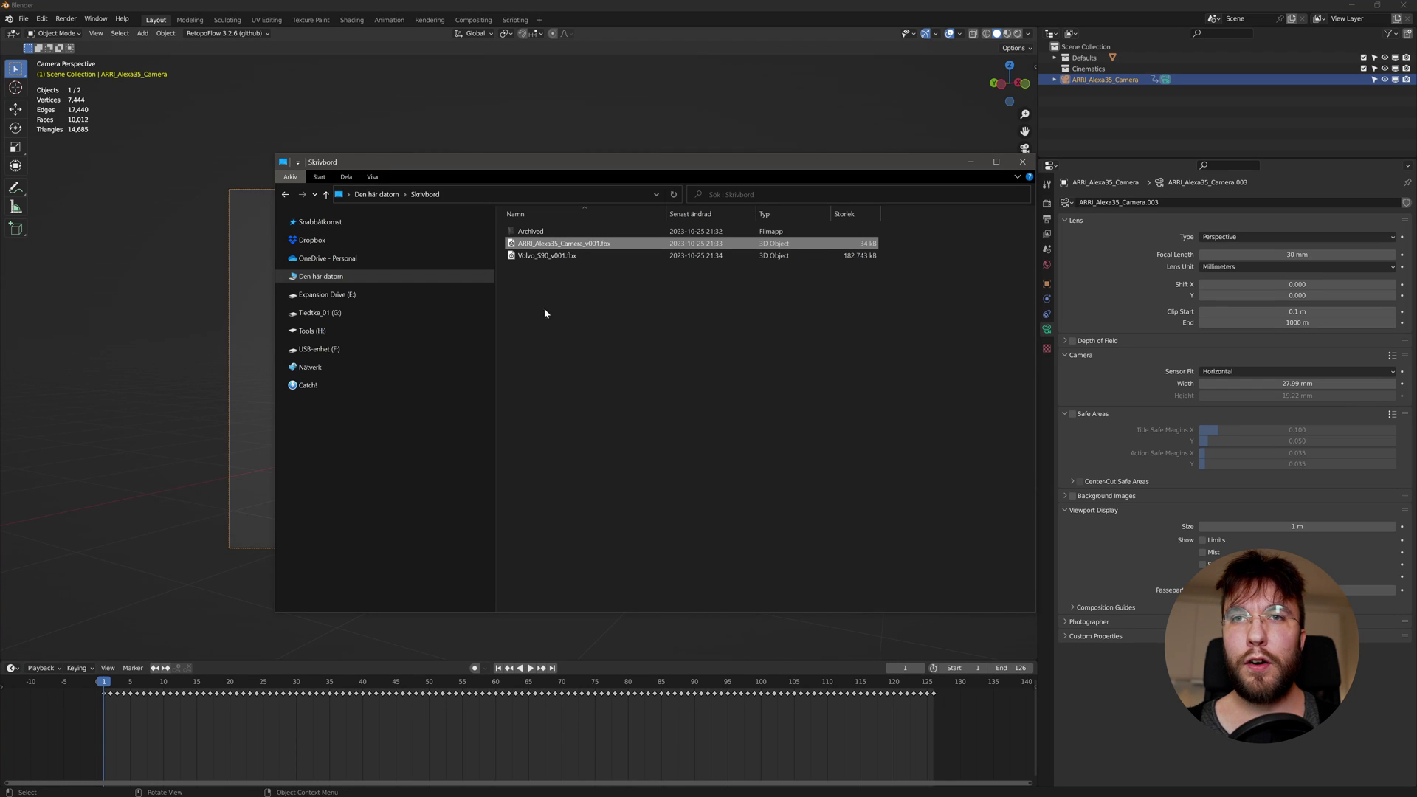
Import Volvo_S90_v001.fbx into the Blender scene by dragging it from Explorer
click(565, 259)
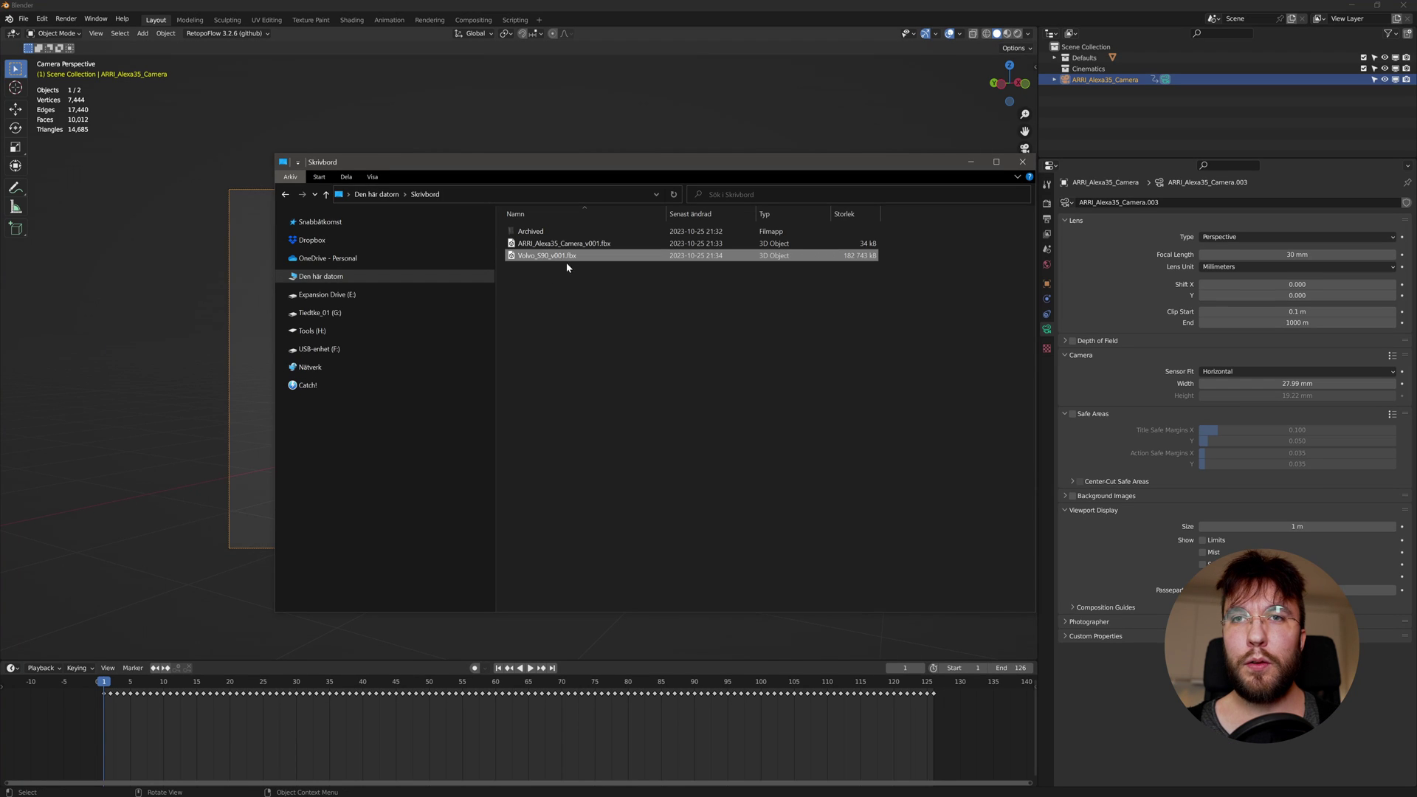
drag(559, 260, 134, 459)
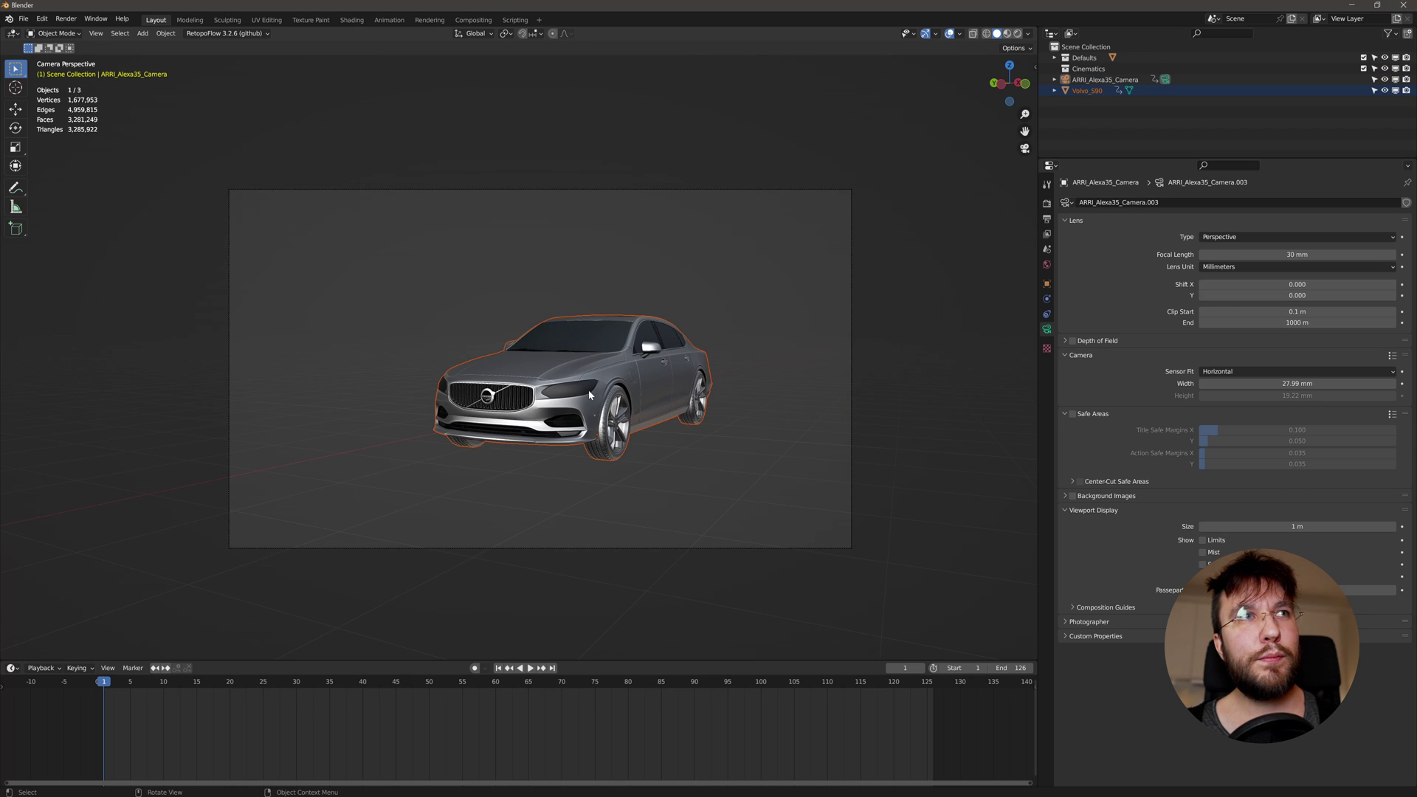
click(619, 480)
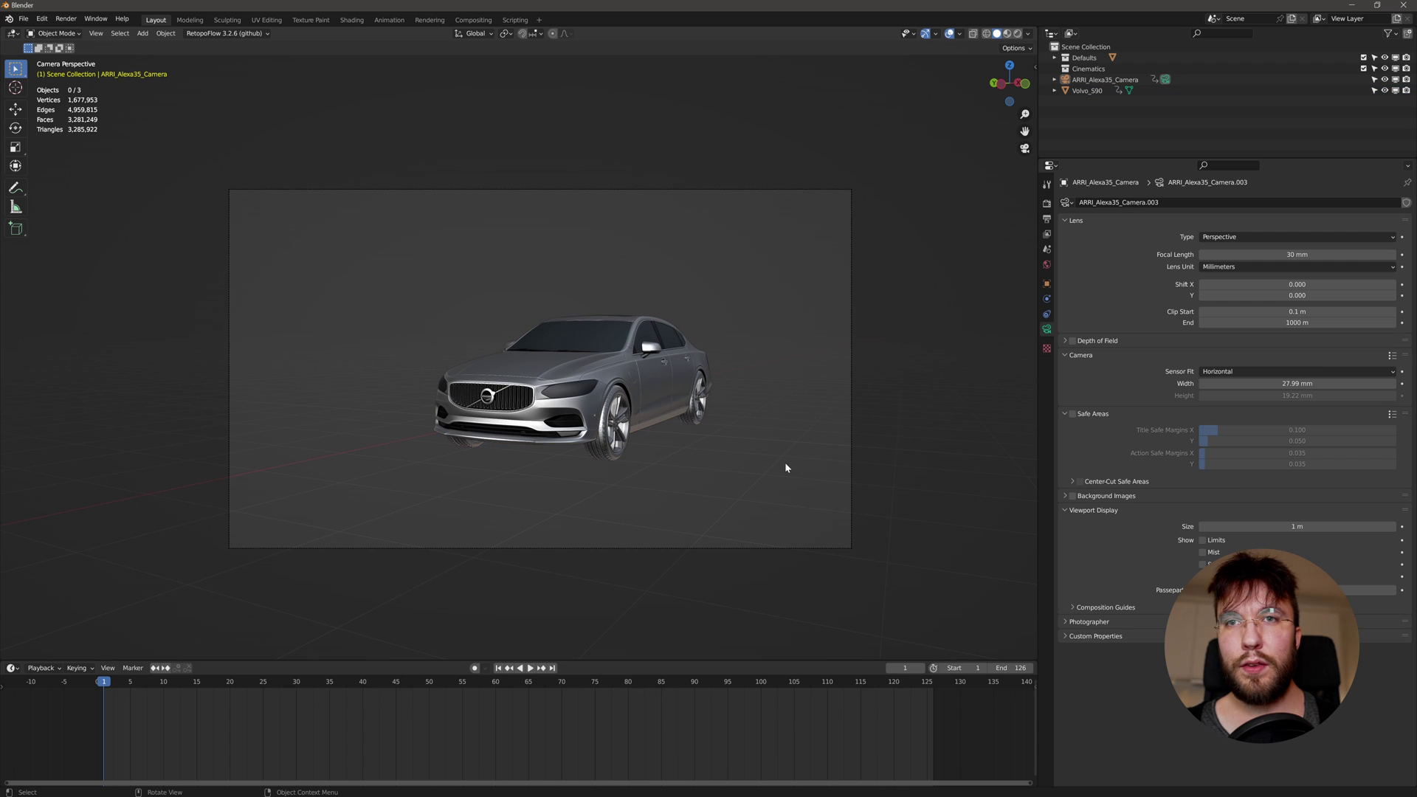
Play the animation through the ARRI camera, then rewind to frame 1
click(614, 551)
click(529, 668)
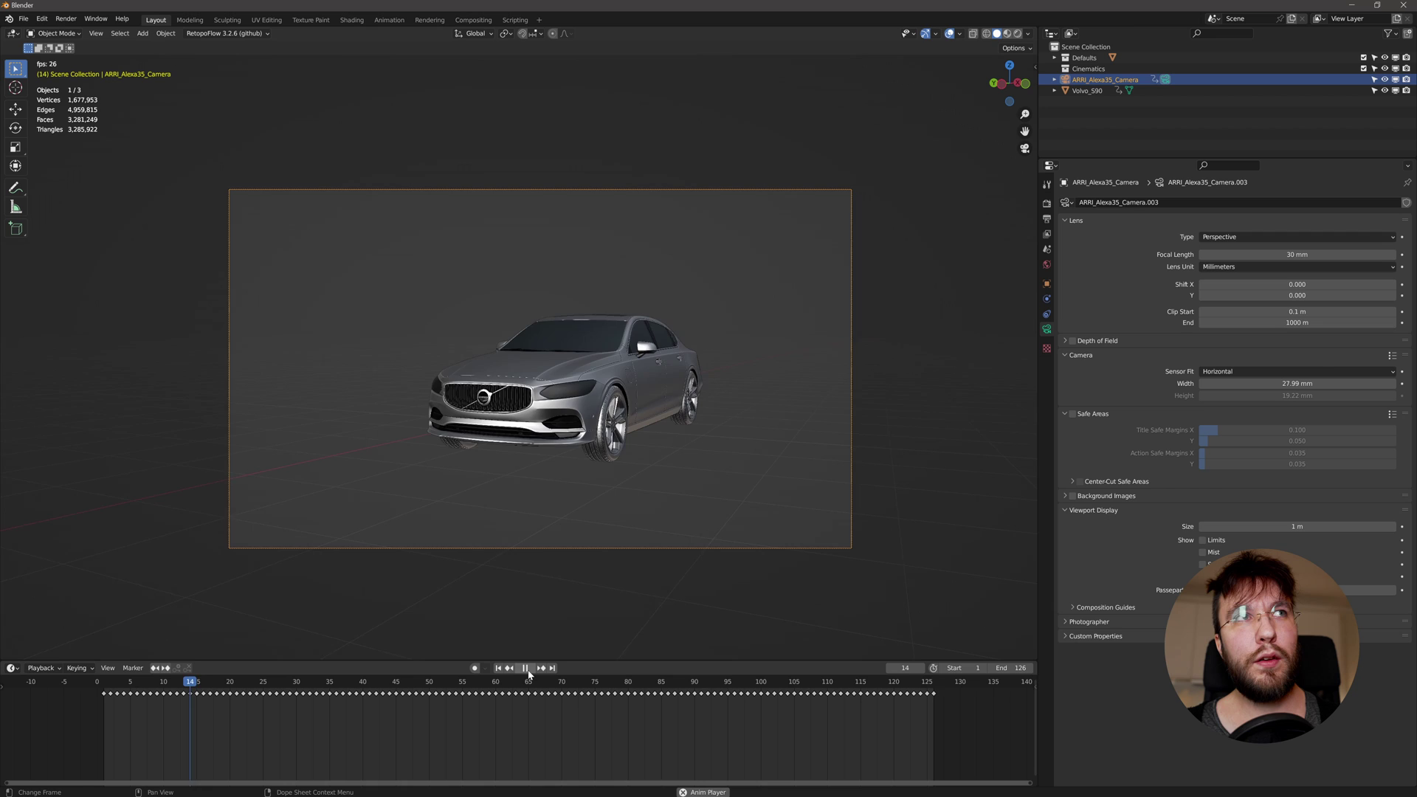
key(Escape)
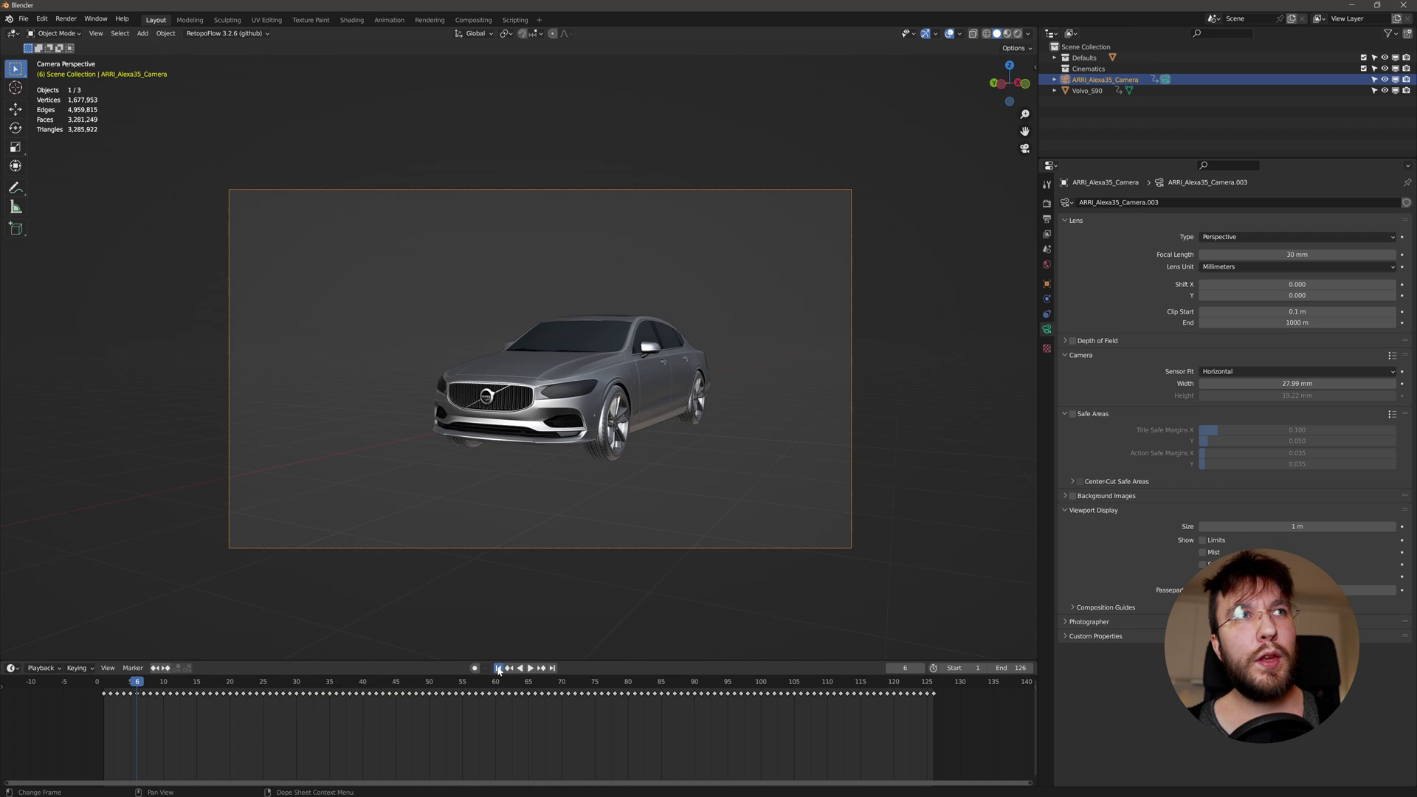
click(498, 668)
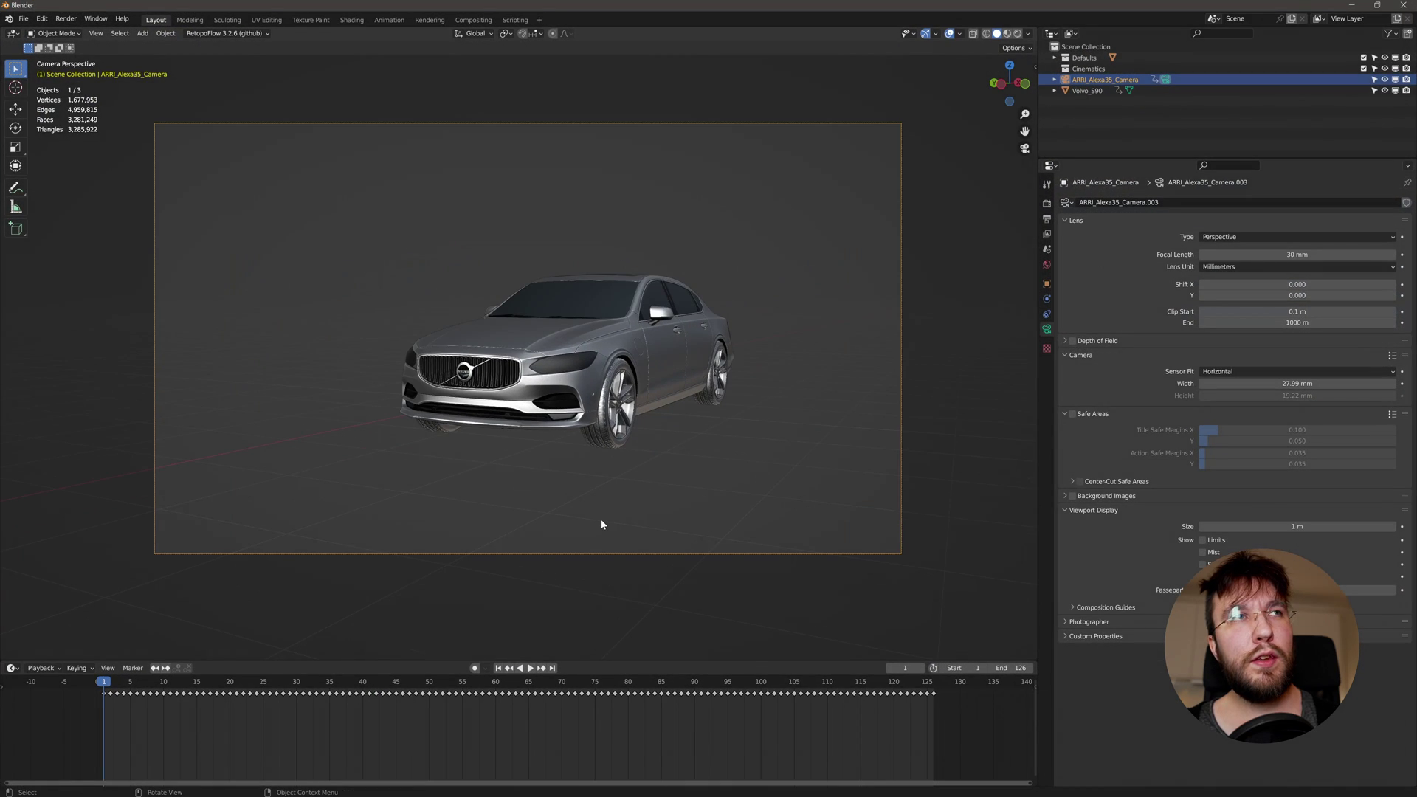
scroll(601, 519, up, 2)
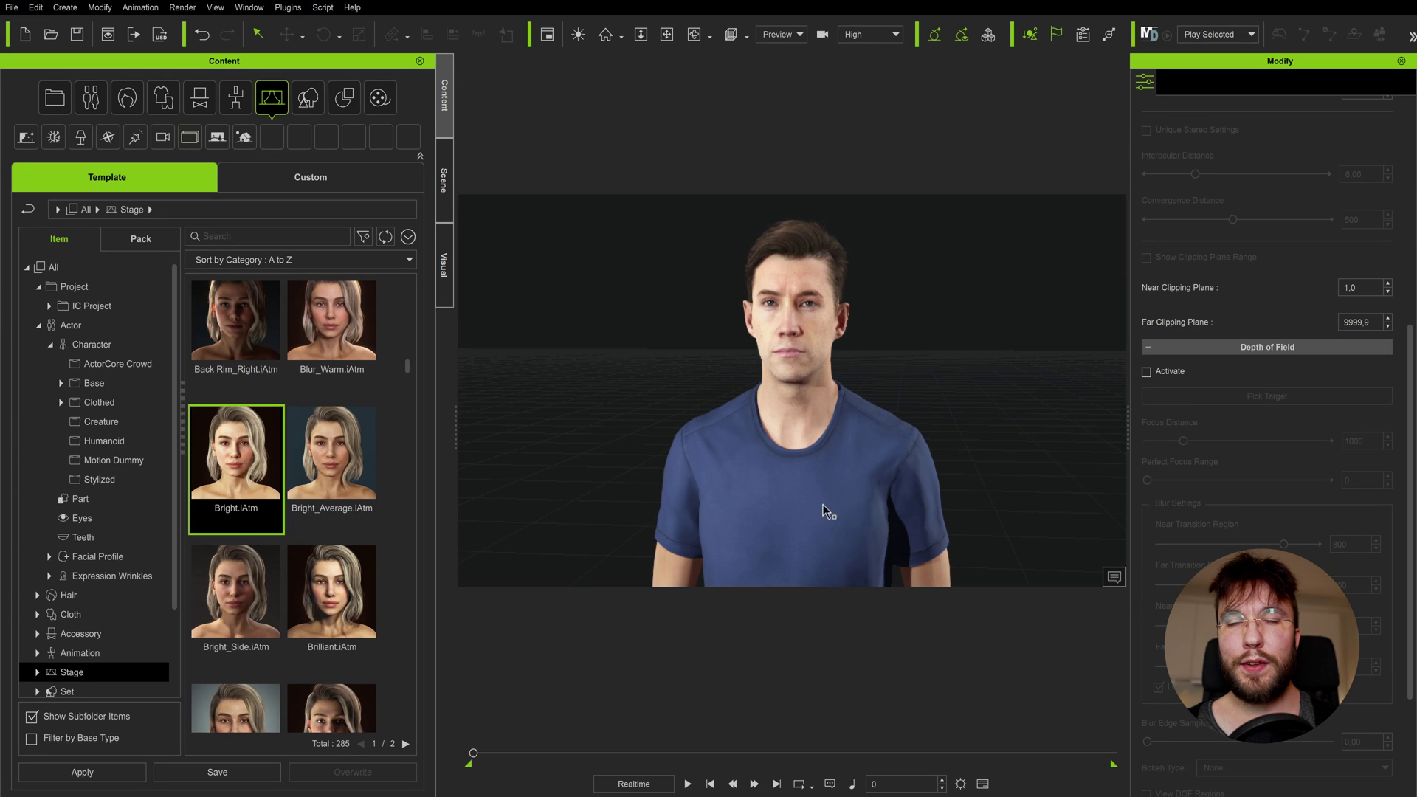
Select the character, zoom out, and drag Volvo_S90_v001.fbx from the Desktop into iClone 8
click(842, 516)
scroll(959, 495, down, 10)
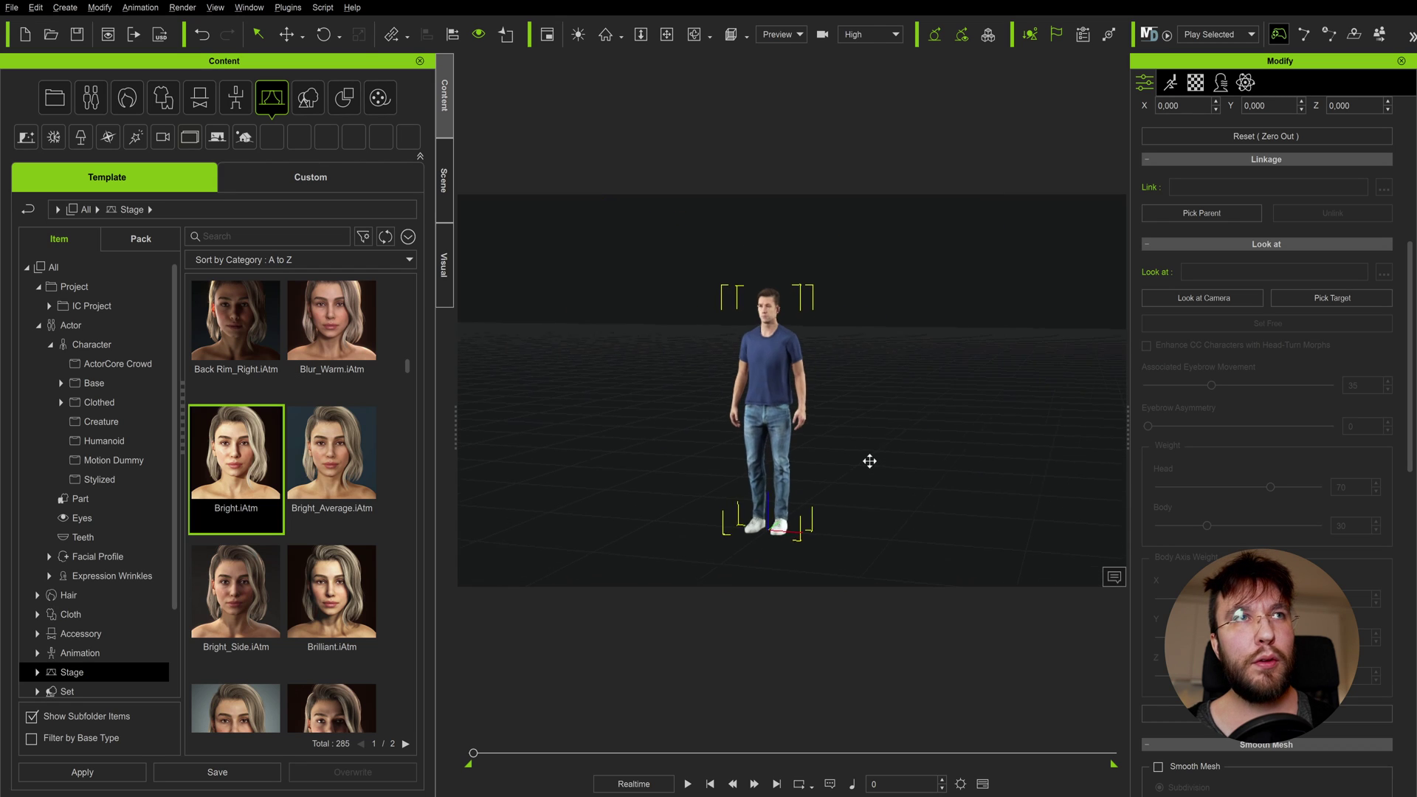
scroll(869, 462, down, 2)
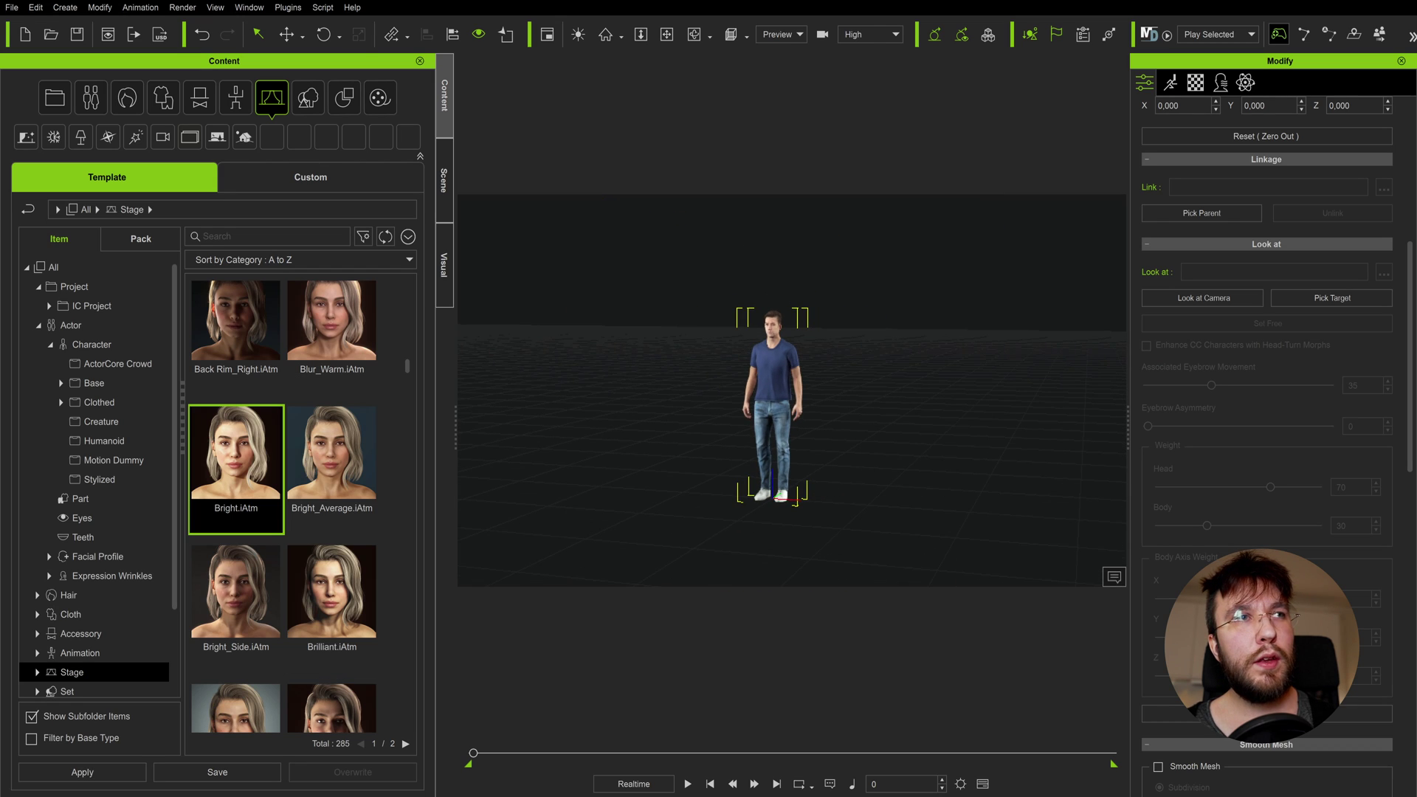
key(alt+Tab)
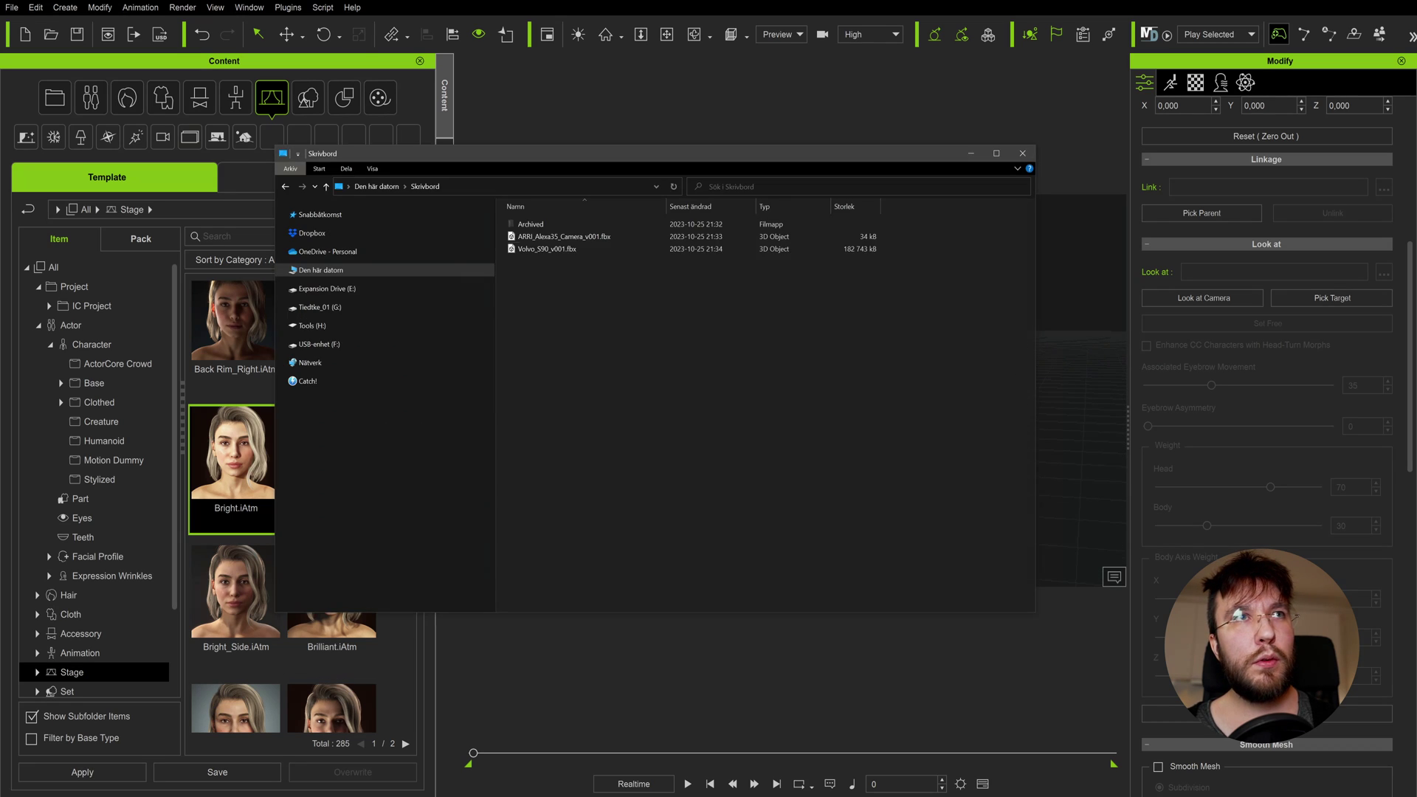
drag(561, 156, 567, 375)
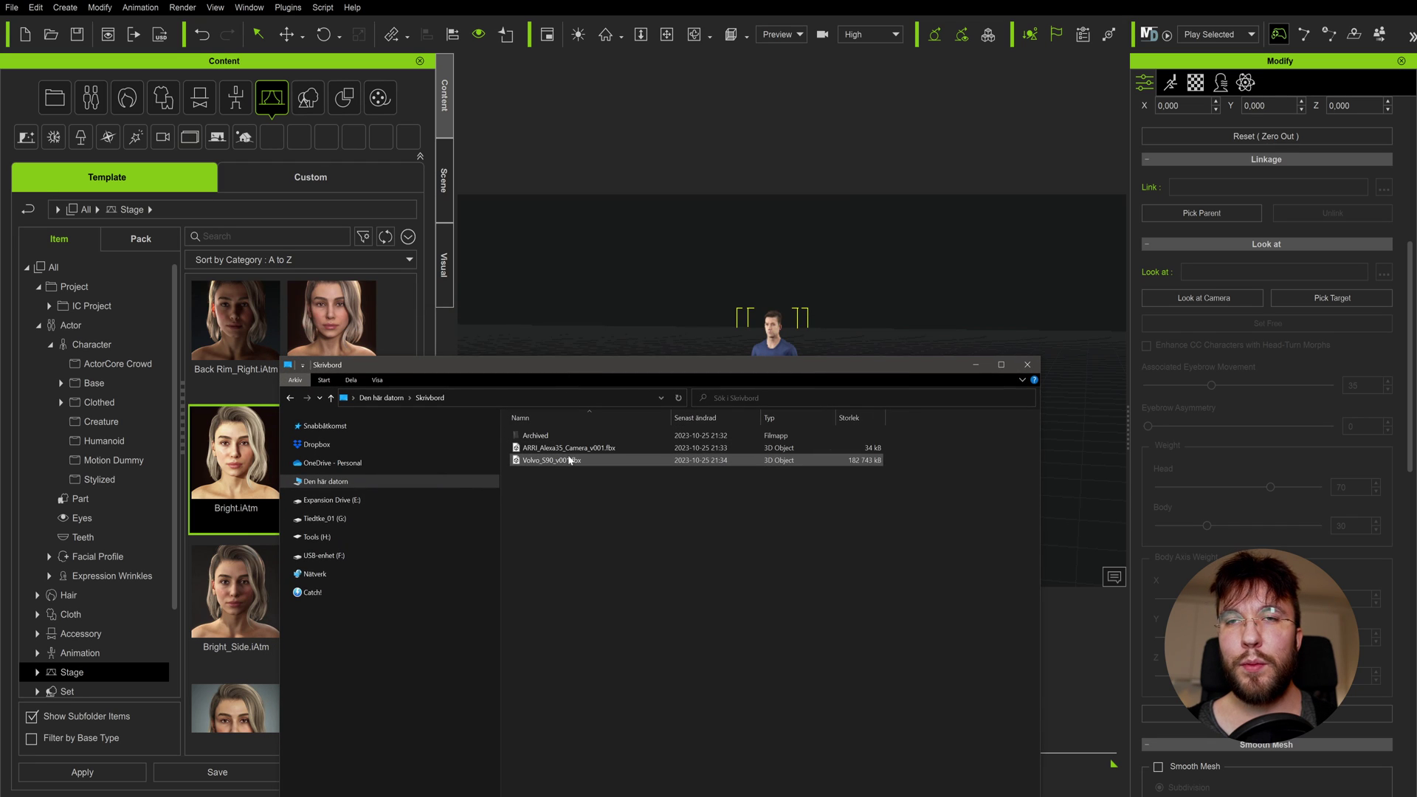
drag(550, 460, 604, 314)
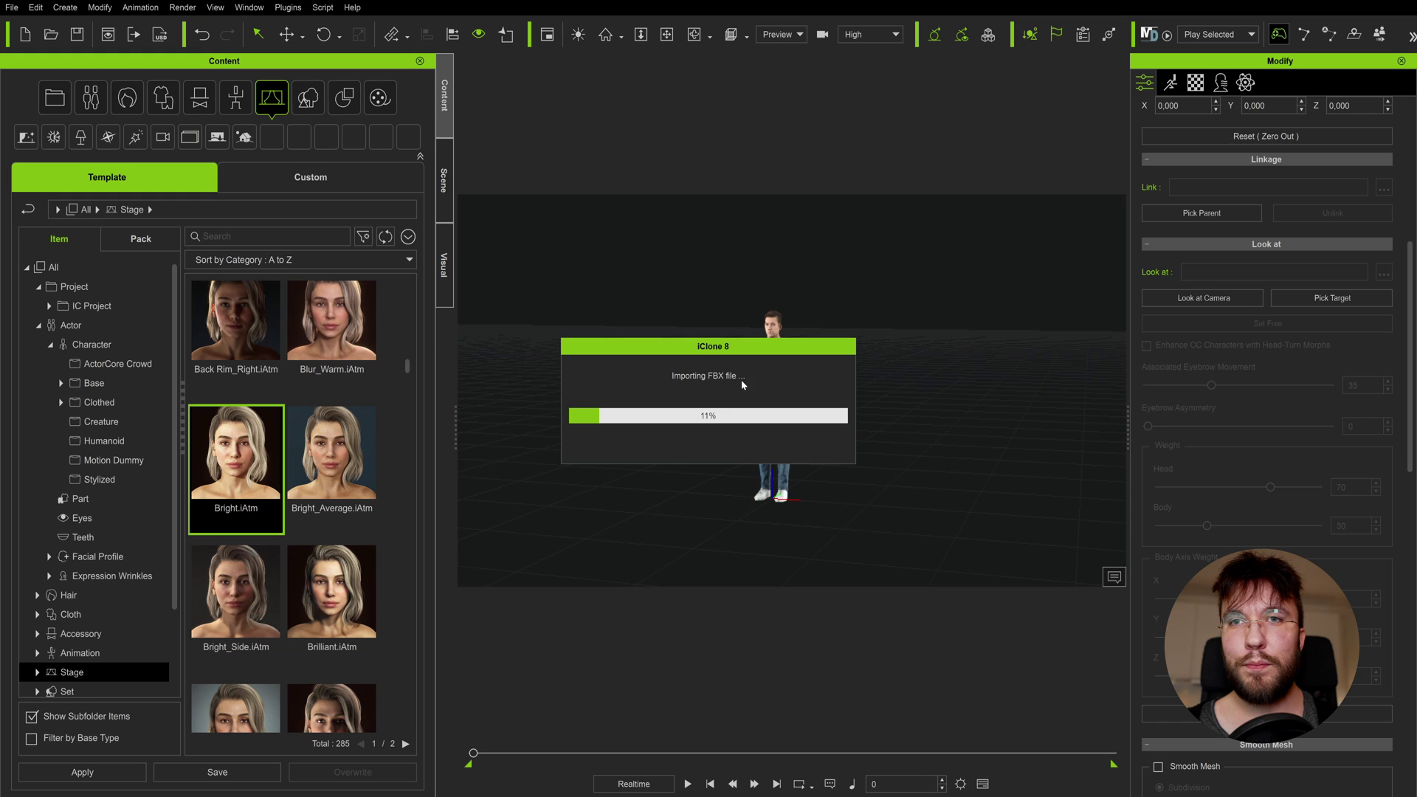
Select the Volvo_S90_v001 prop and frame and orbit the view around it
click(684, 394)
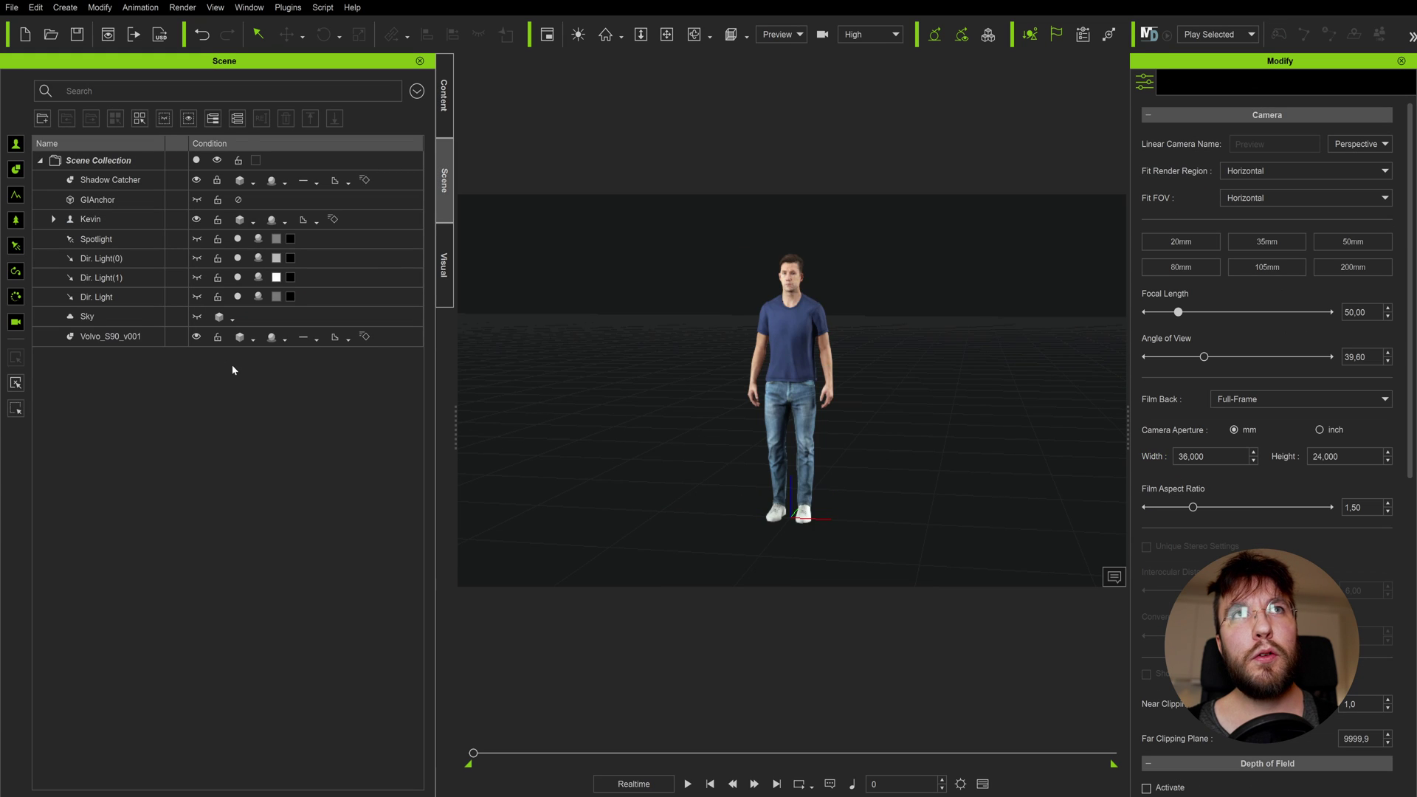
click(99, 338)
key(z)
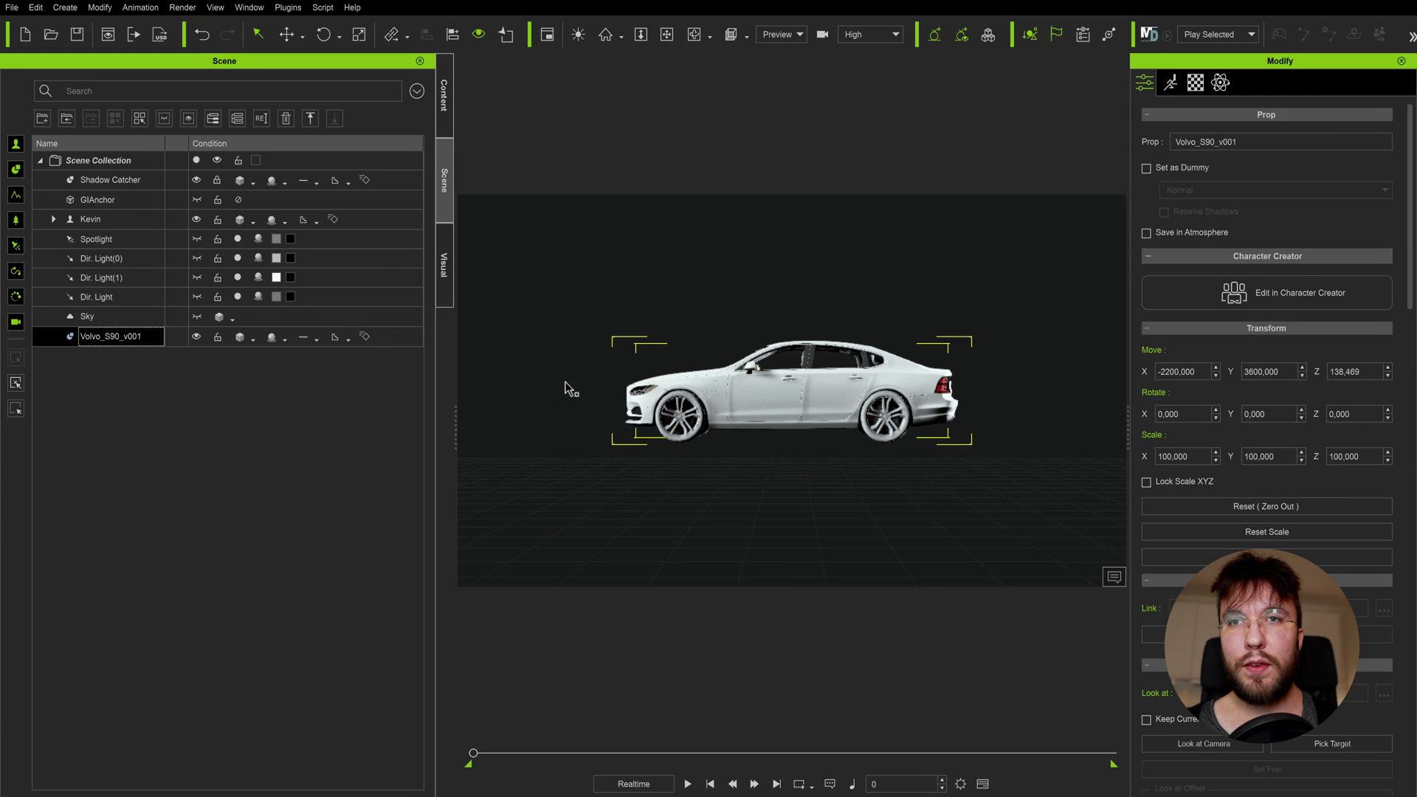
right_drag(930, 423, 606, 332)
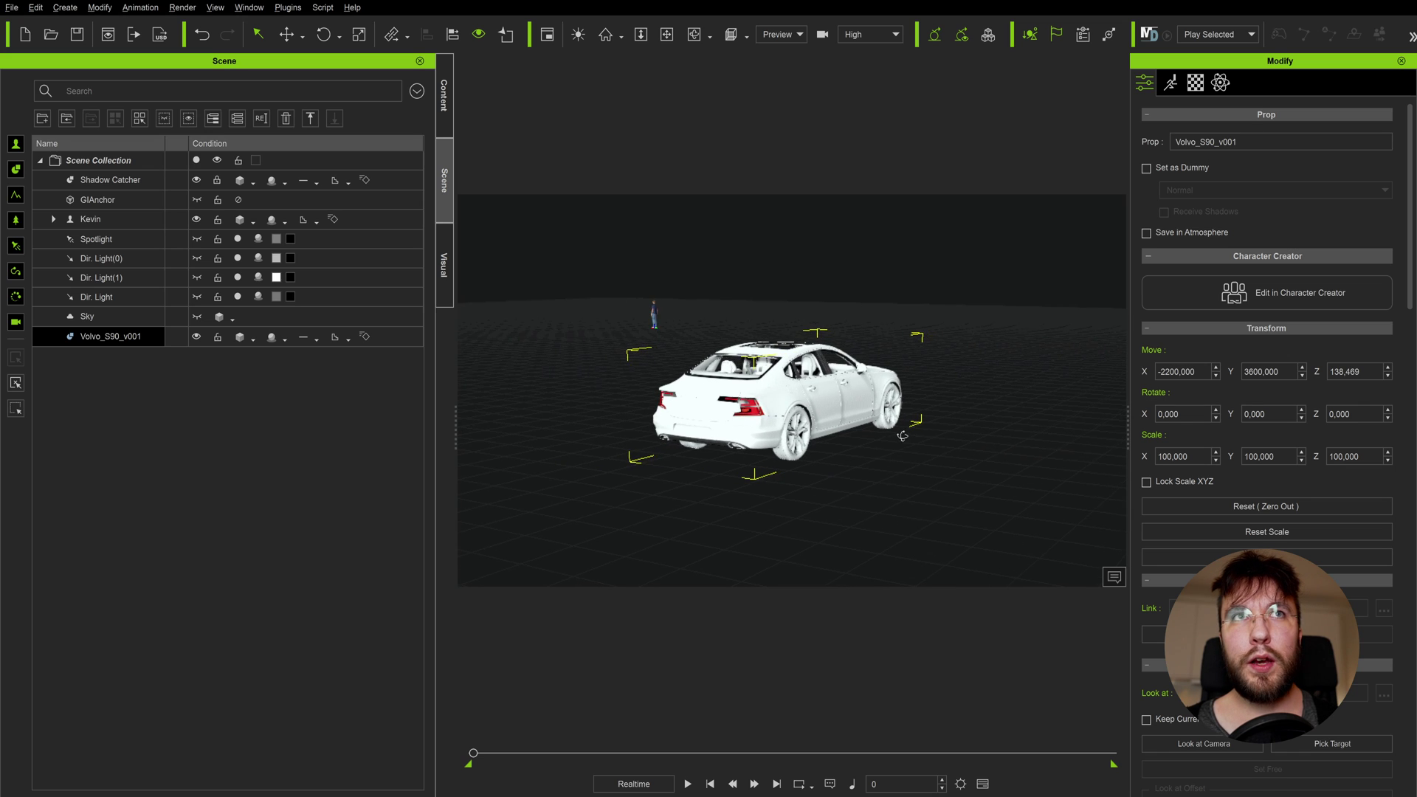
right_drag(789, 428, 838, 385)
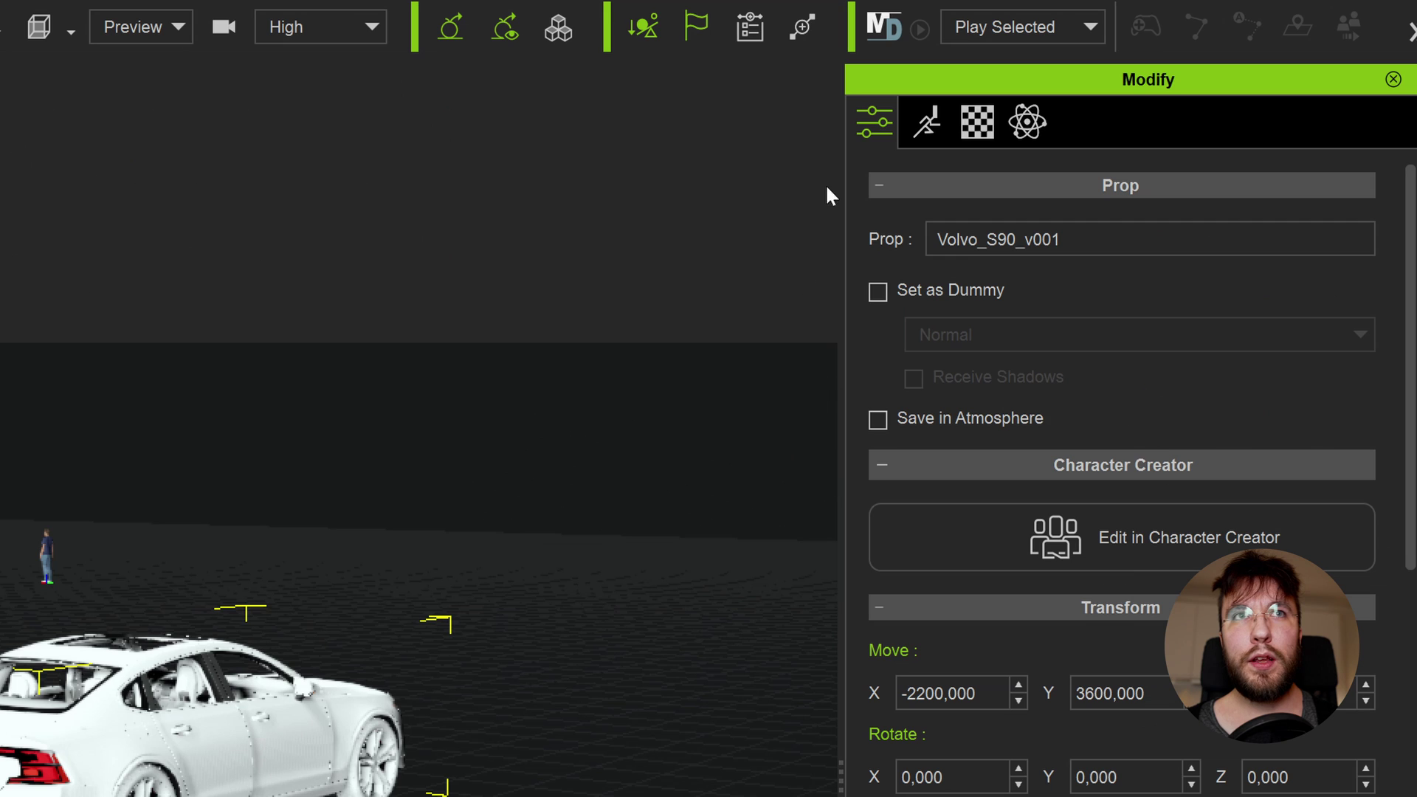
Set the car's Move X, Y and Z values to 0
double_click(959, 694)
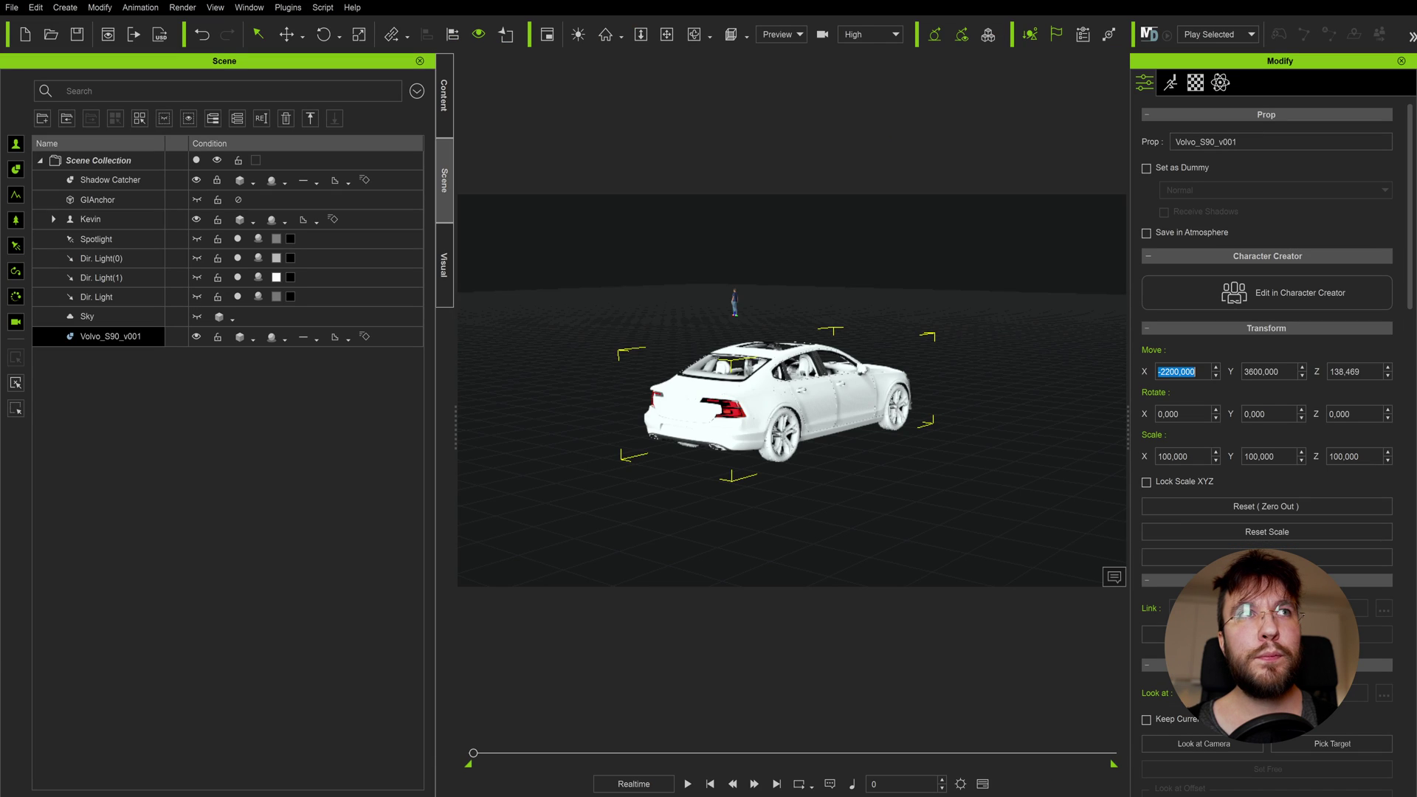
text(0)
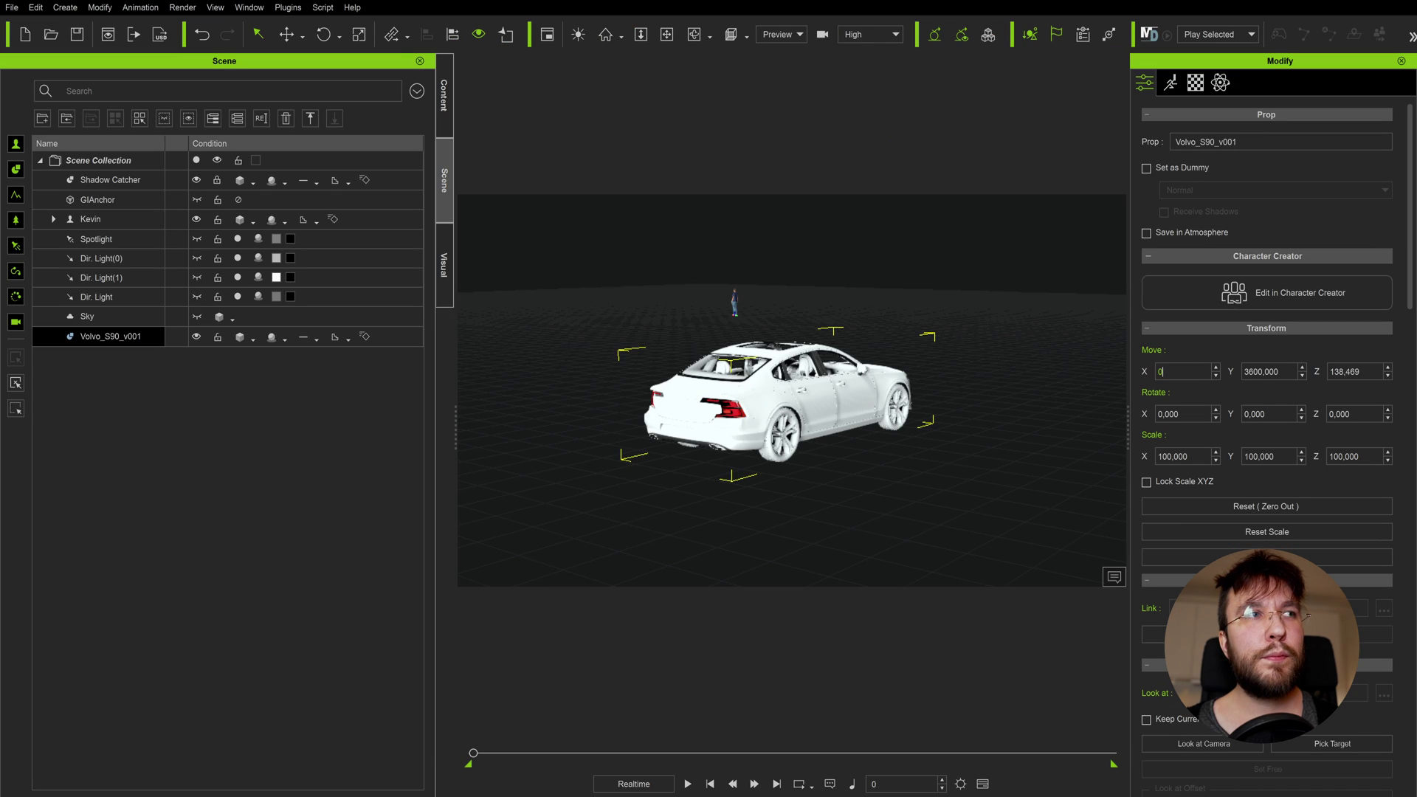
key(Tab)
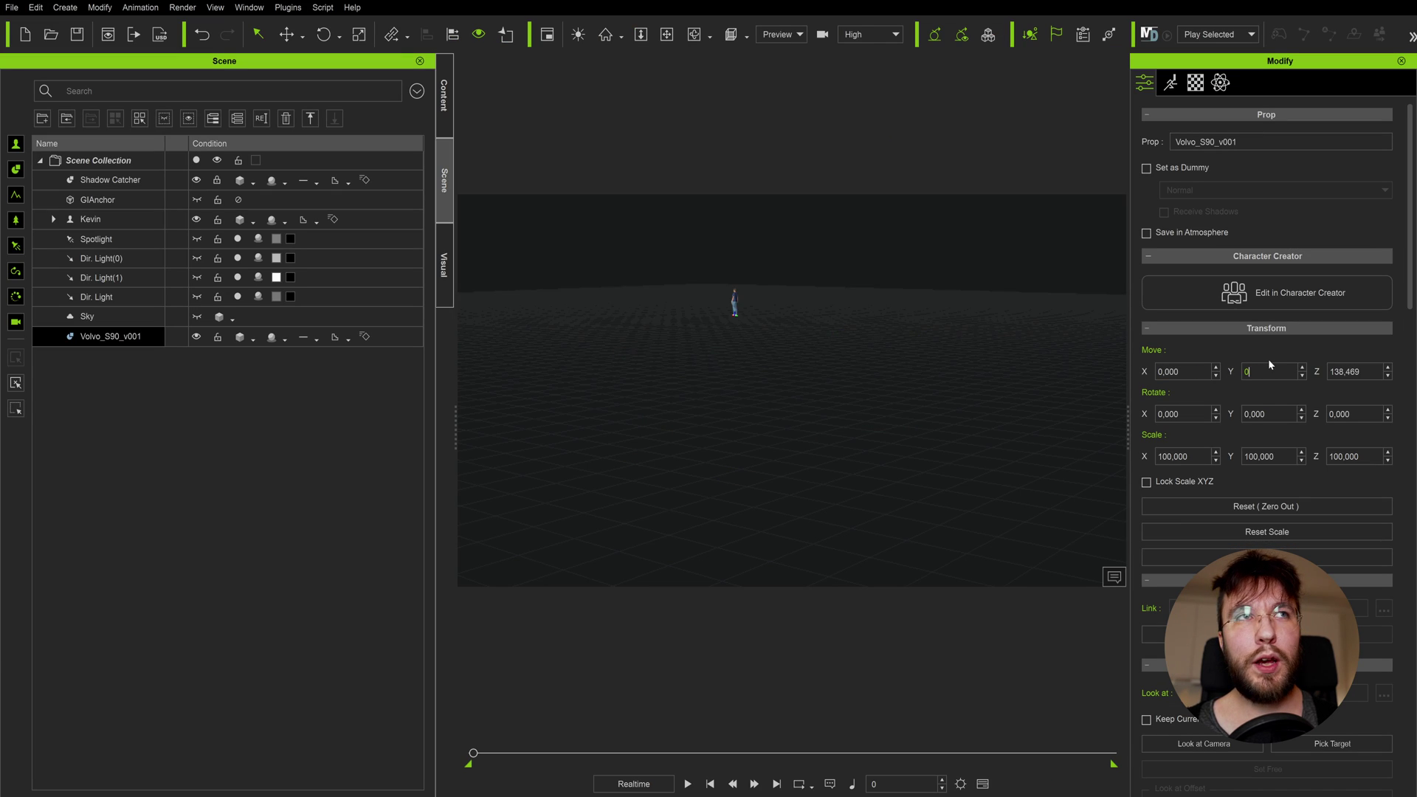
key(Tab)
text(0)
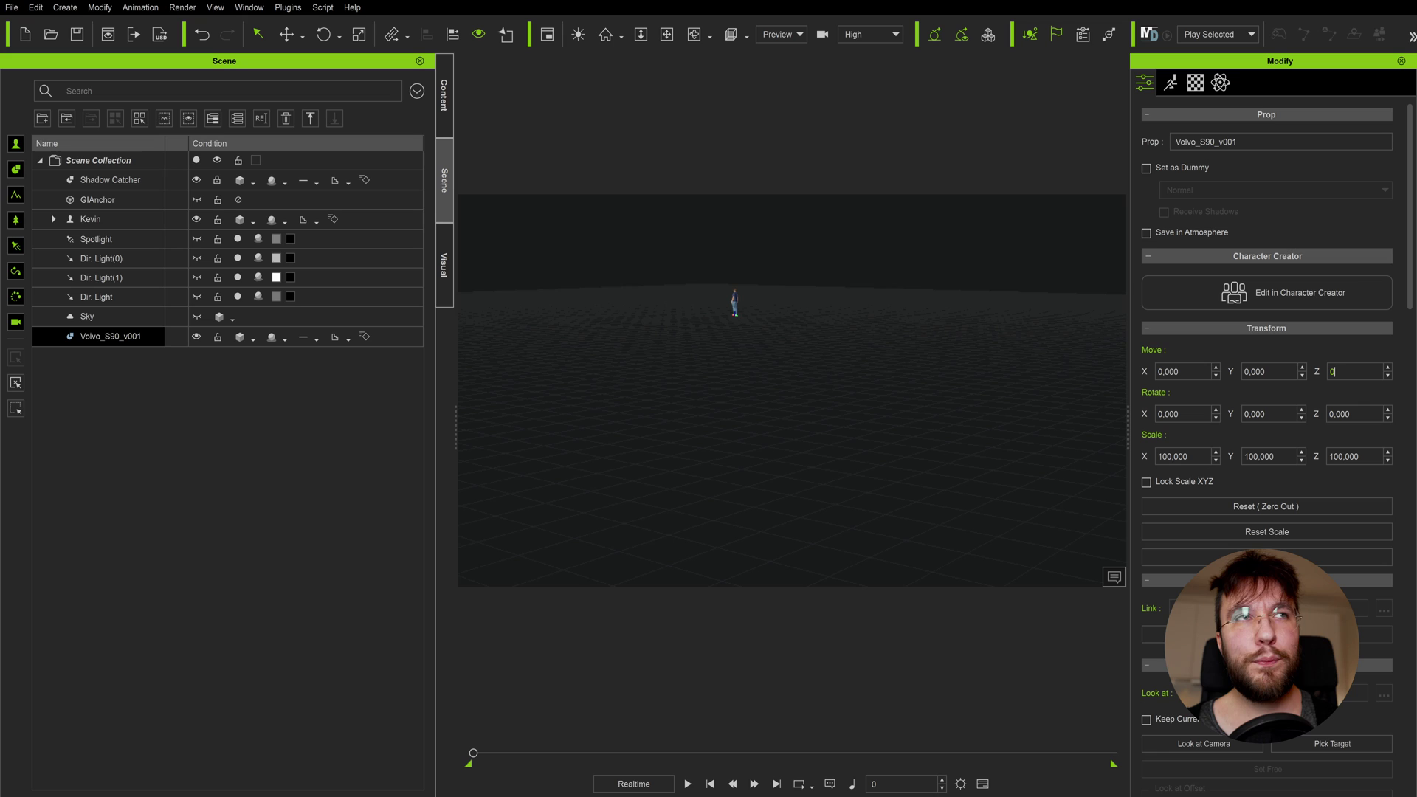
Reselect the Volvo and orbit behind it to check it sits at the origin
click(870, 391)
key(f)
click(91, 337)
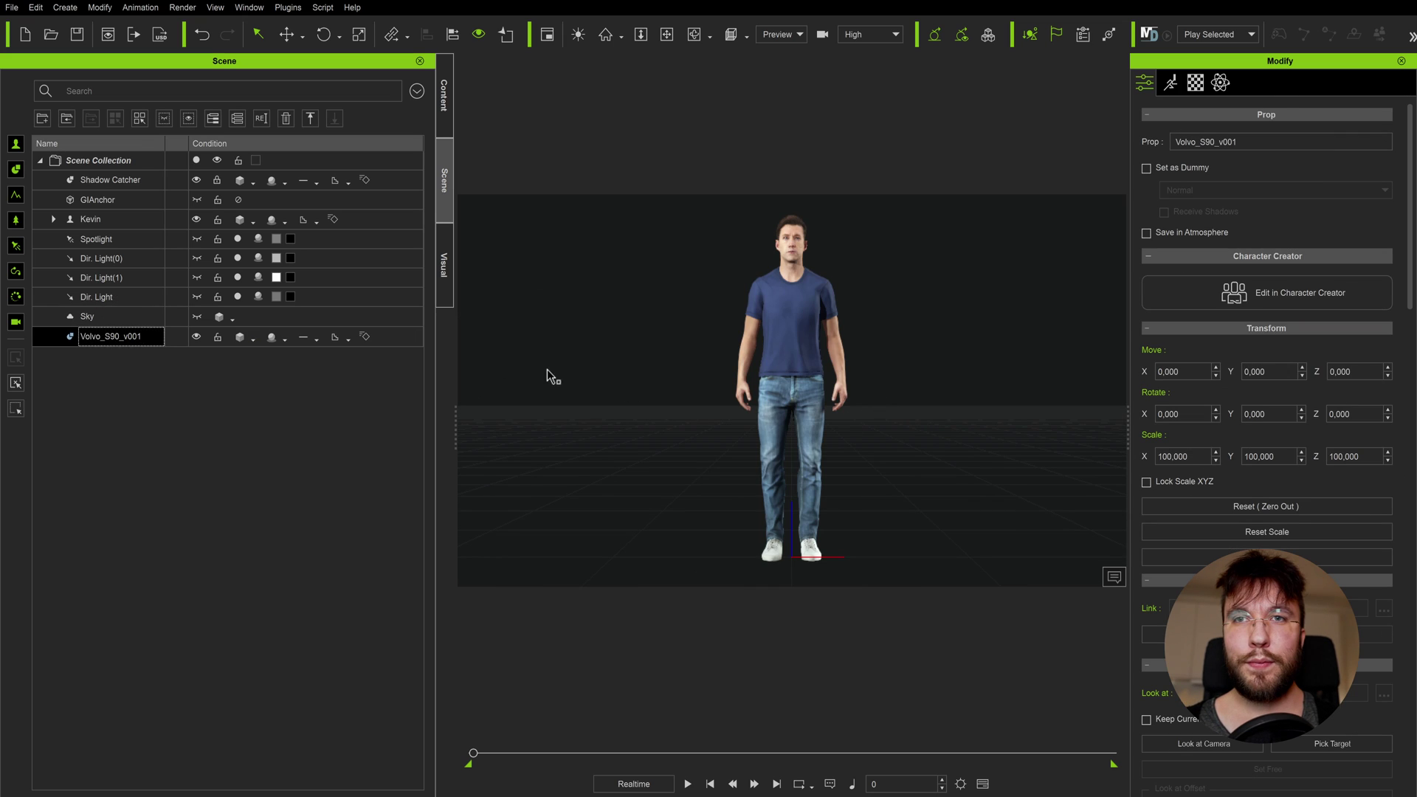
key(f)
right_drag(650, 389, 690, 443)
scroll(808, 429, up, 3)
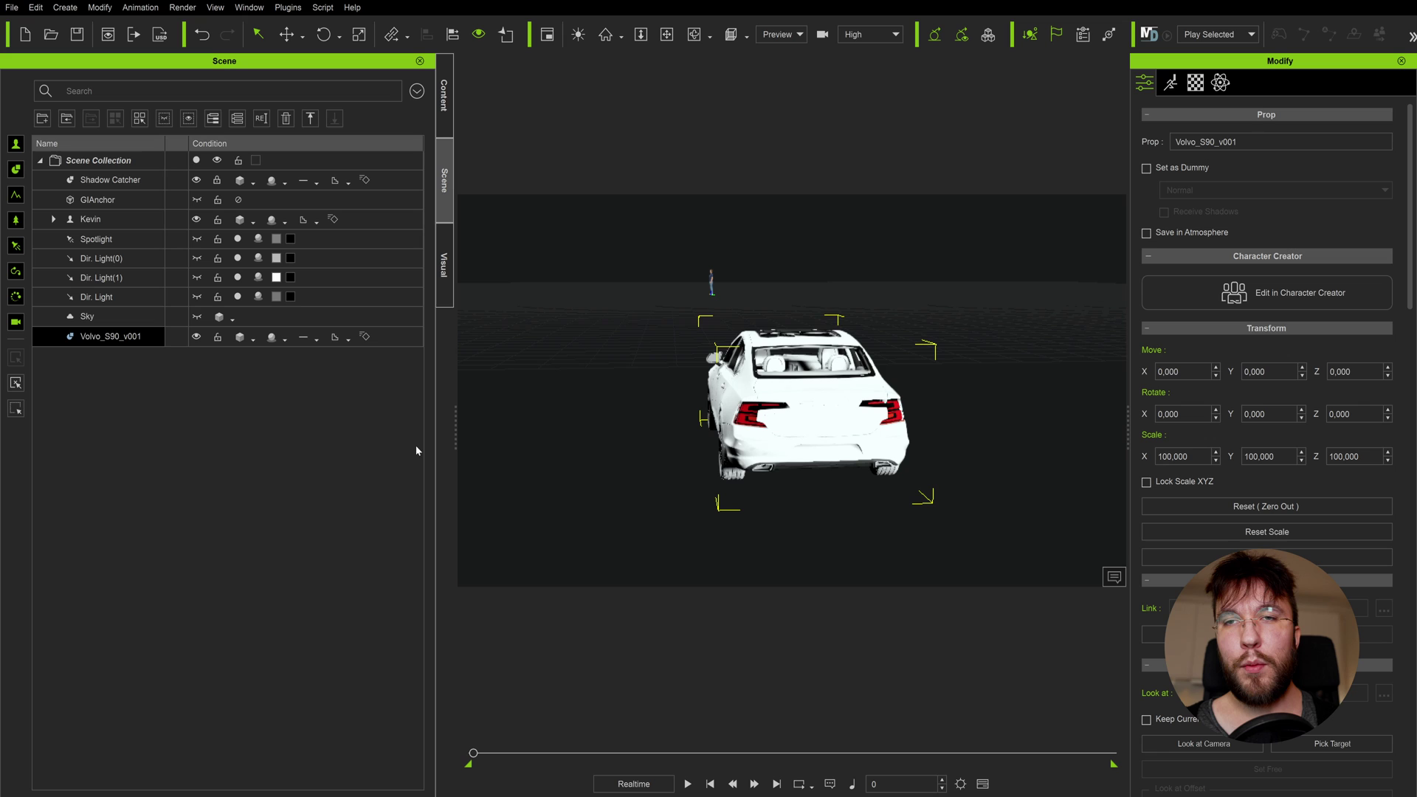
Drag ARRI_Alexa35_Camera_v001.fbx from the exports folder into the scene and select it
key(alt+Tab)
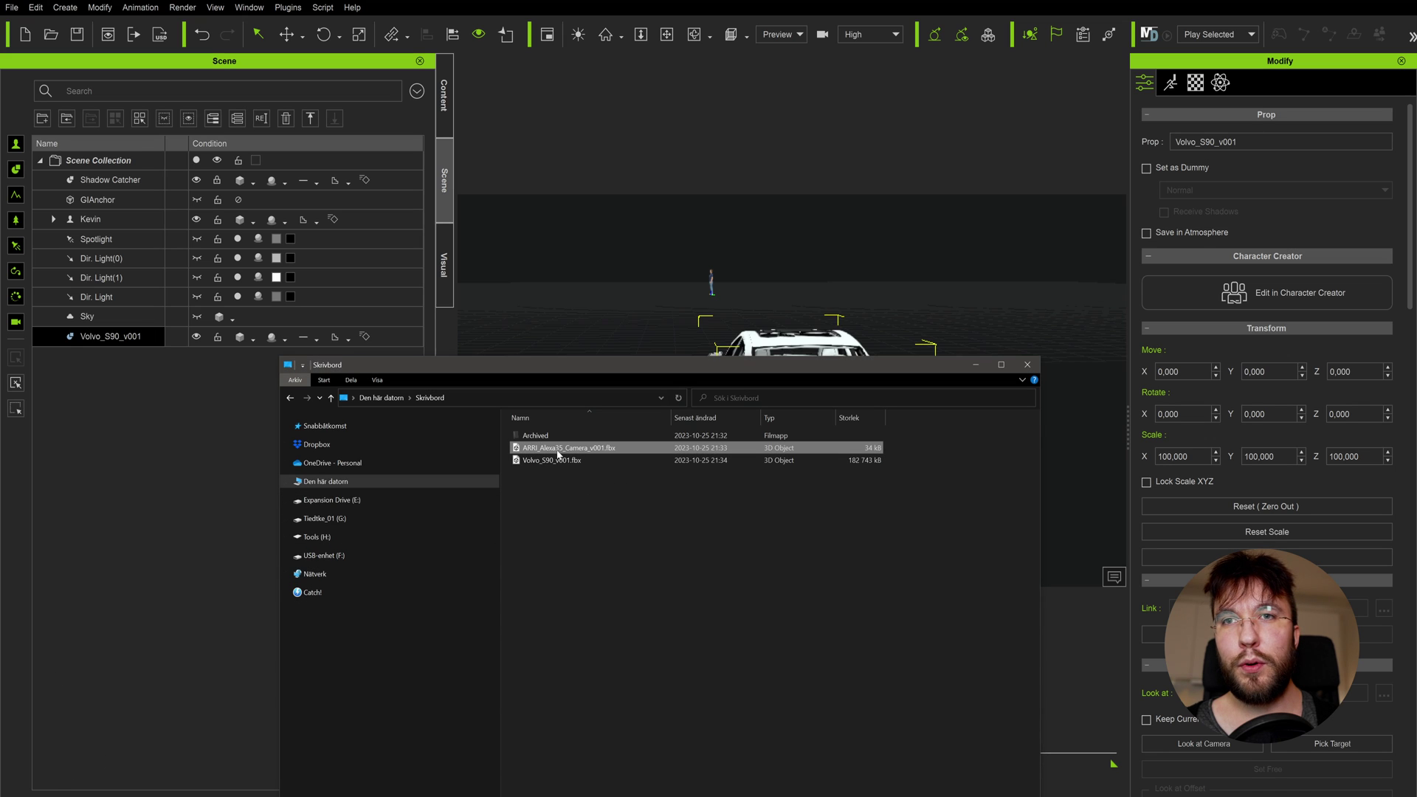
drag(555, 451, 637, 295)
click(68, 357)
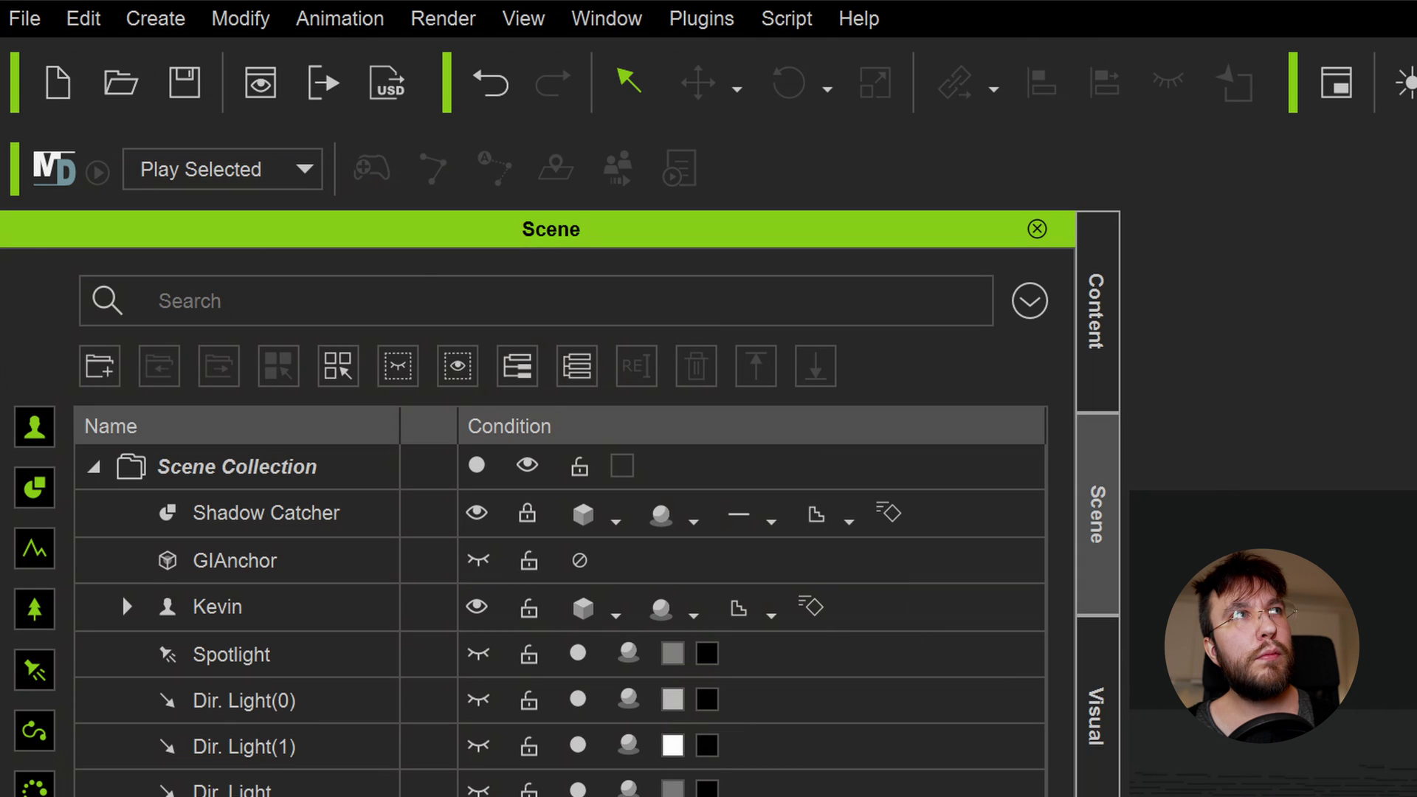
Import ARRI_Alexa35_Camera_v001.fbx as a camera at scale 1.00
click(24, 17)
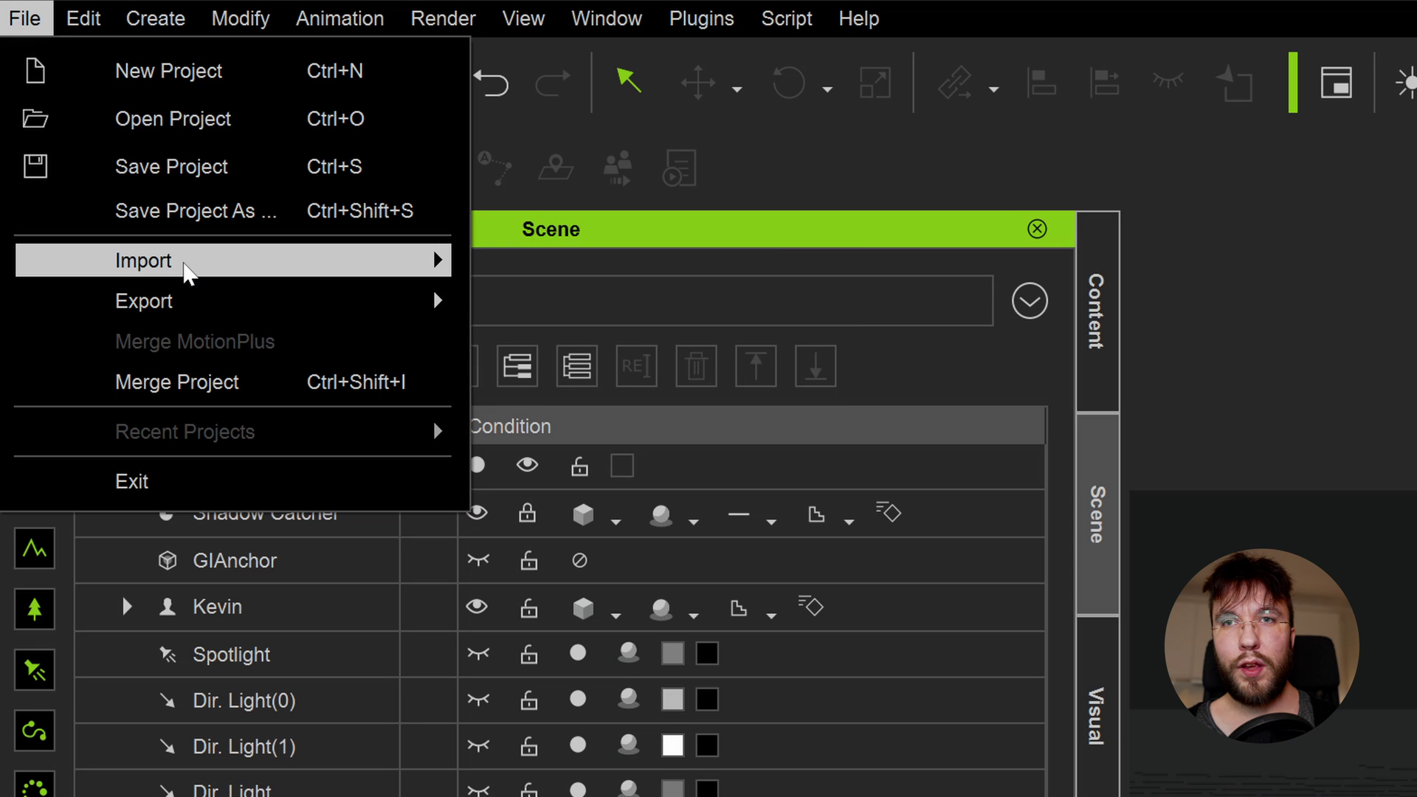
mouse_move(335, 266)
click(664, 301)
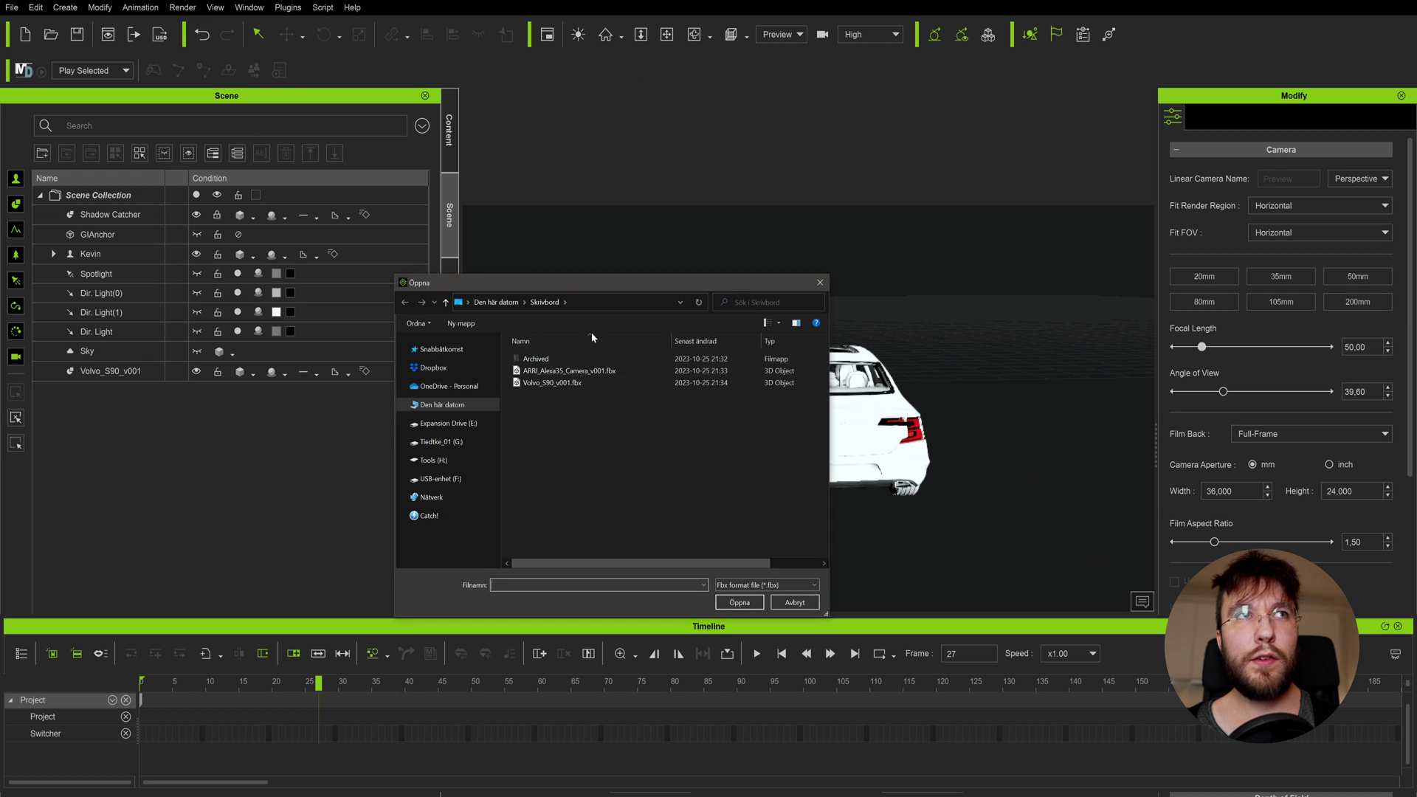
double_click(577, 371)
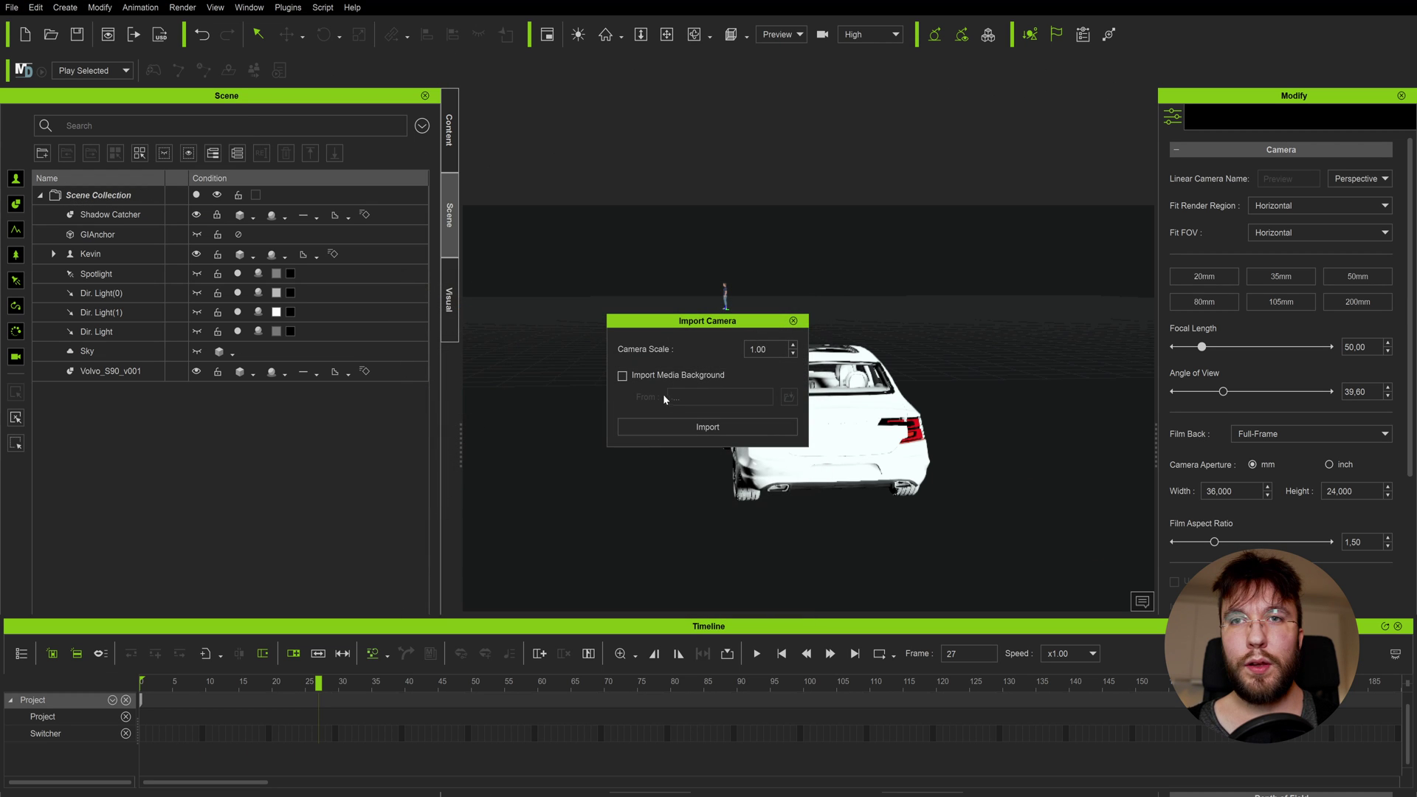
click(685, 427)
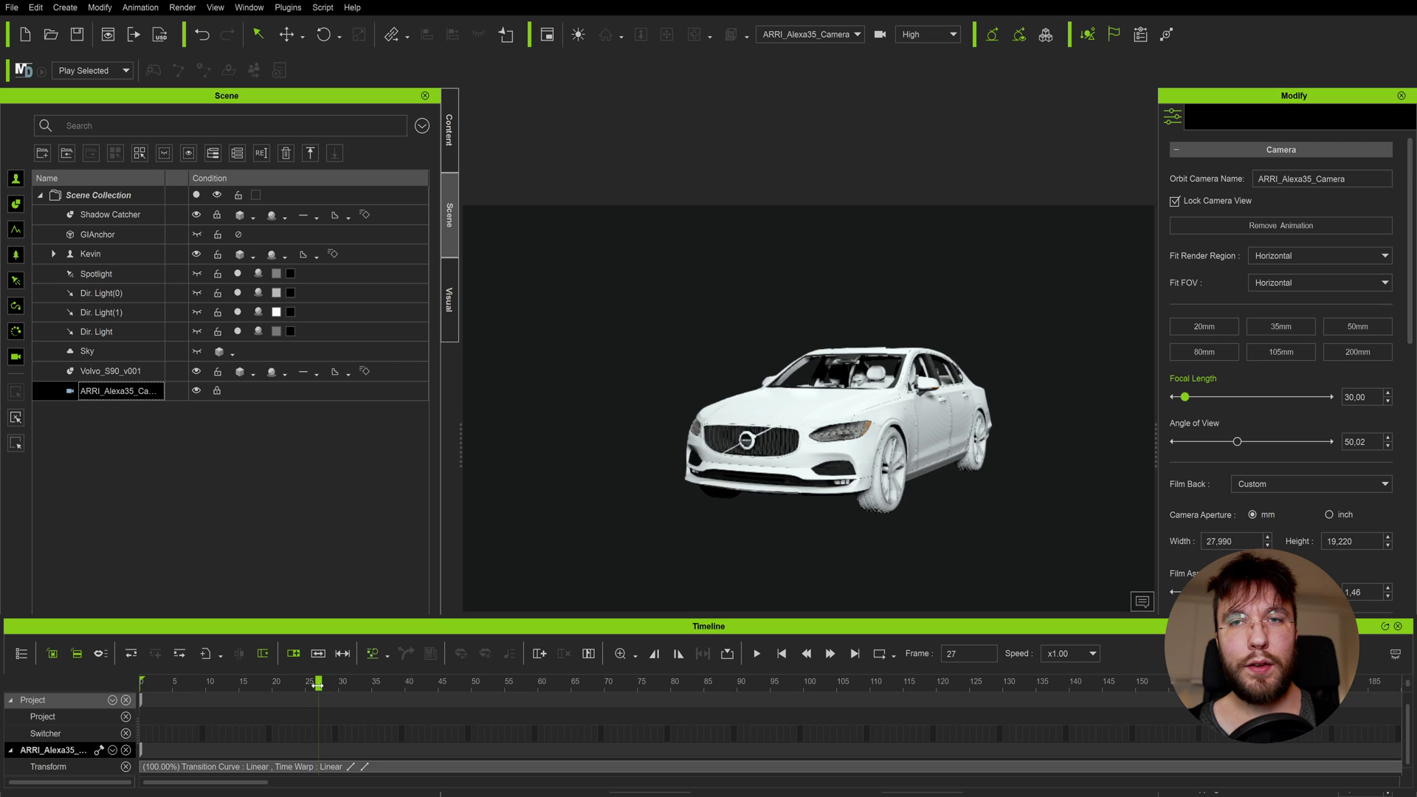
Scrub and play back the imported camera's animation
drag(317, 684, 174, 681)
key(space)
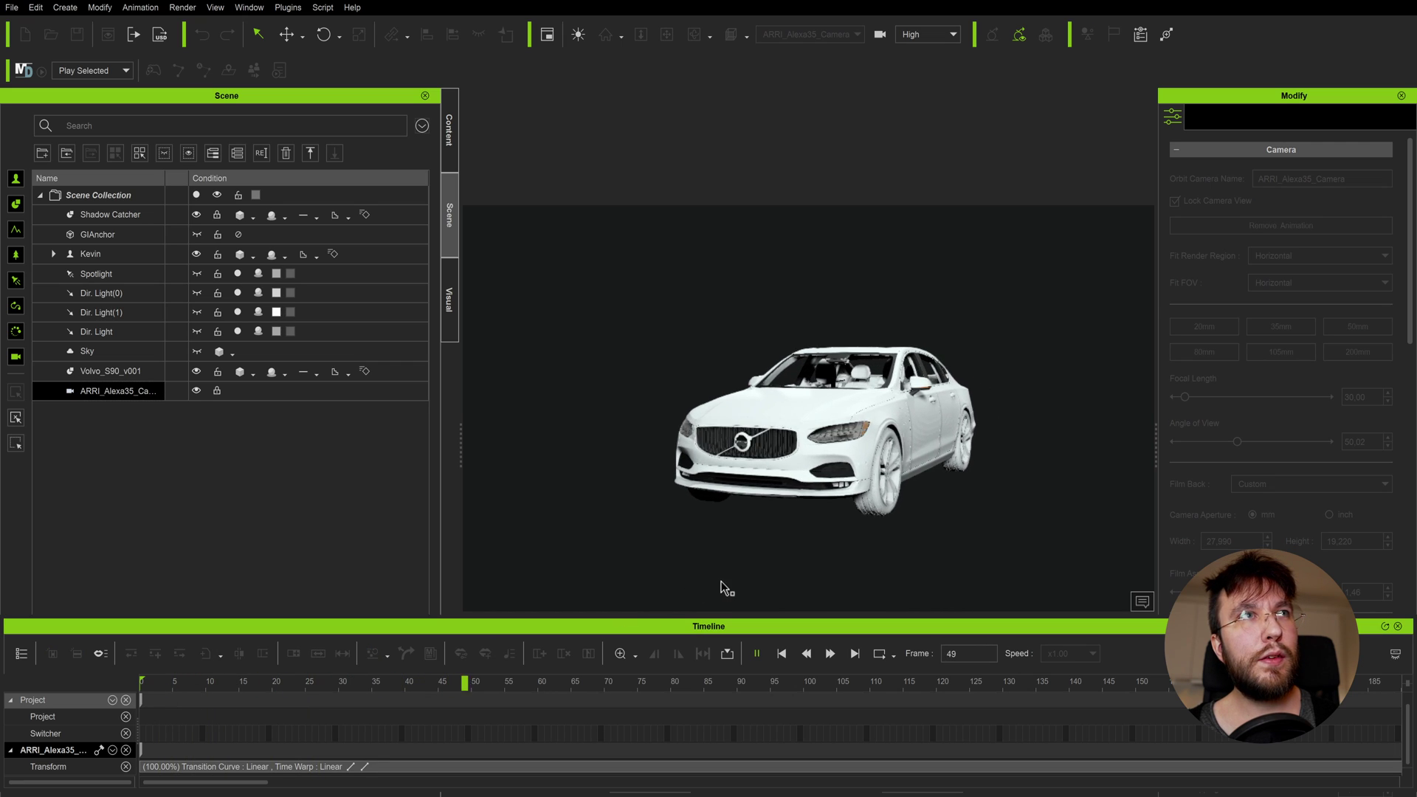
key(space)
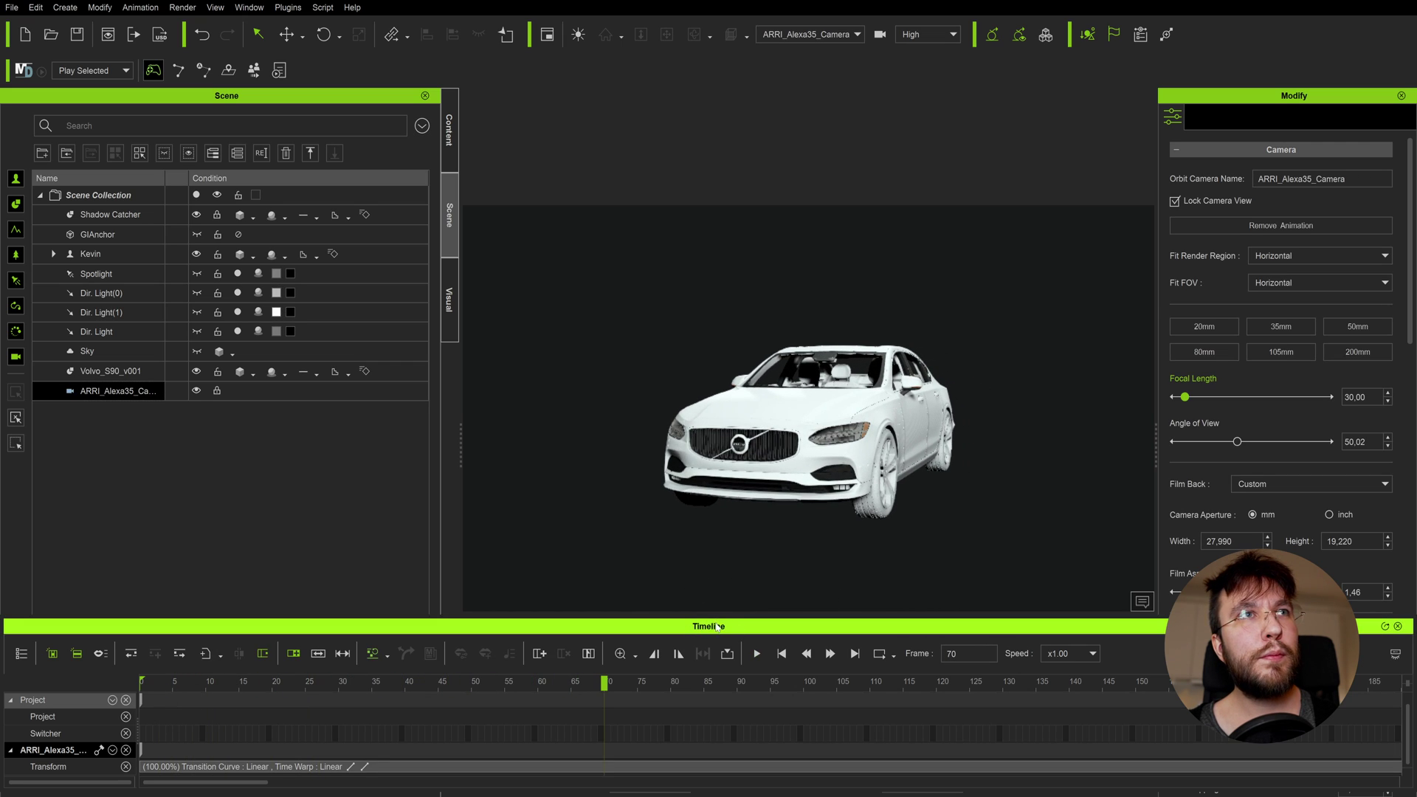
Switch to the Animation workspace, play to frame 254, and open Project settings with F7
click(249, 7)
mouse_move(405, 29)
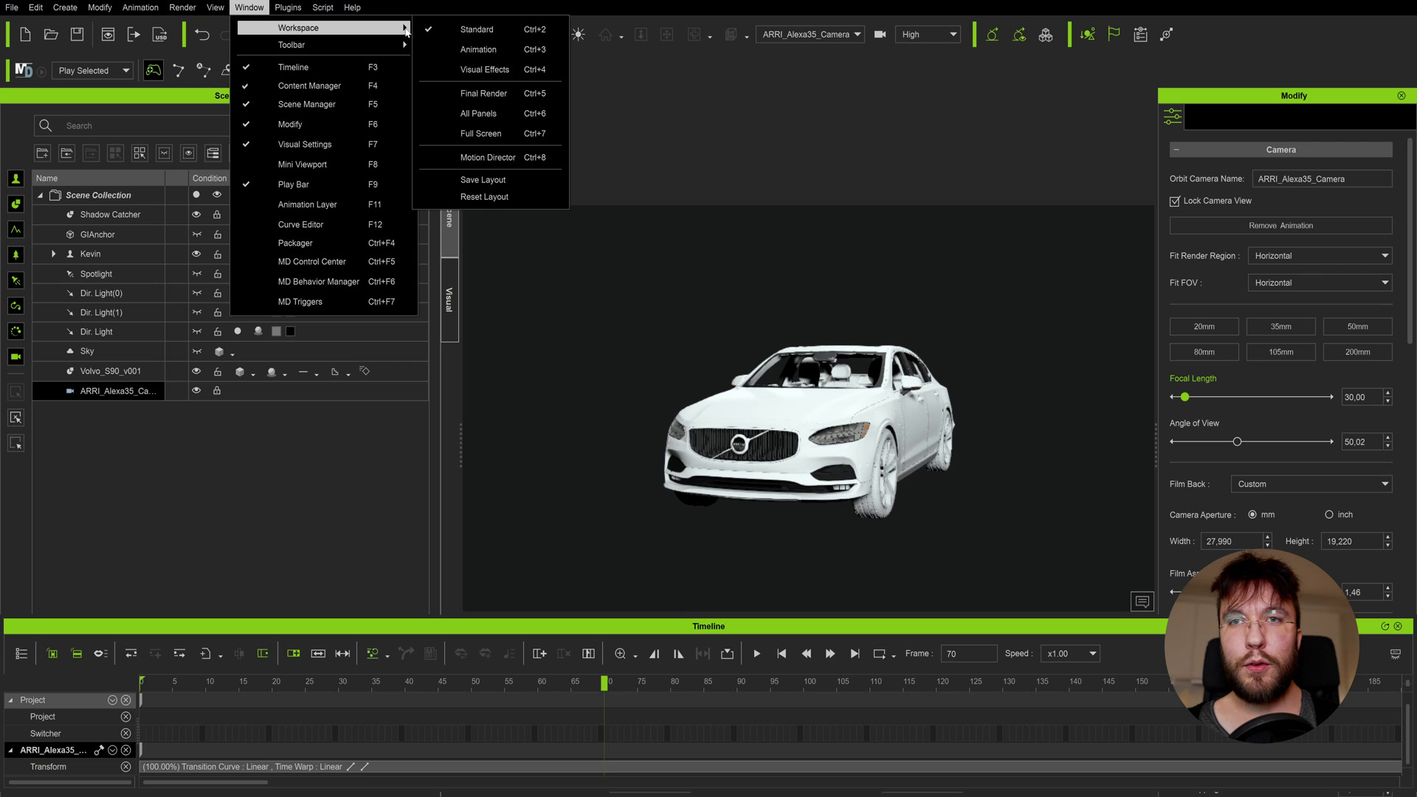
click(483, 49)
key(space)
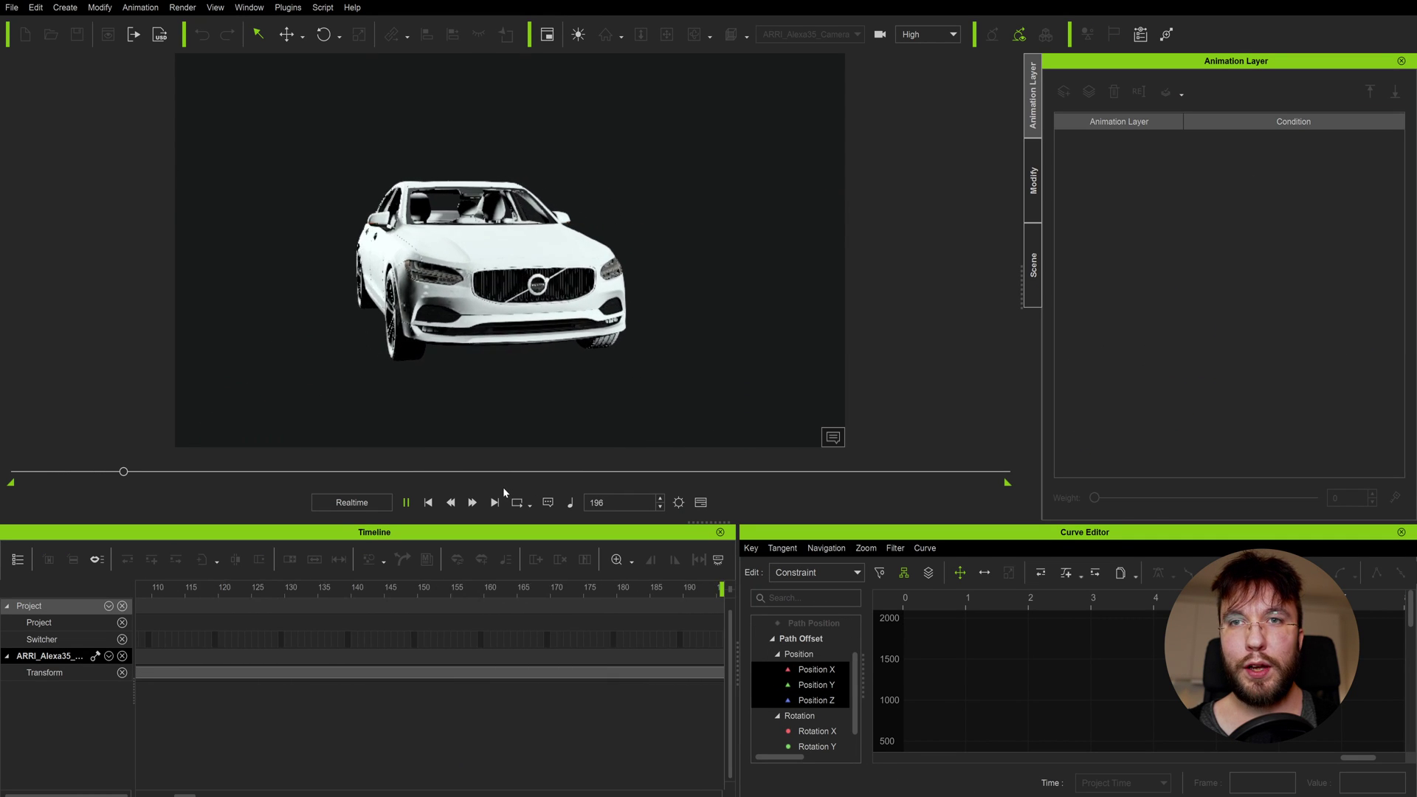
scroll(304, 636, down, 5)
key(space)
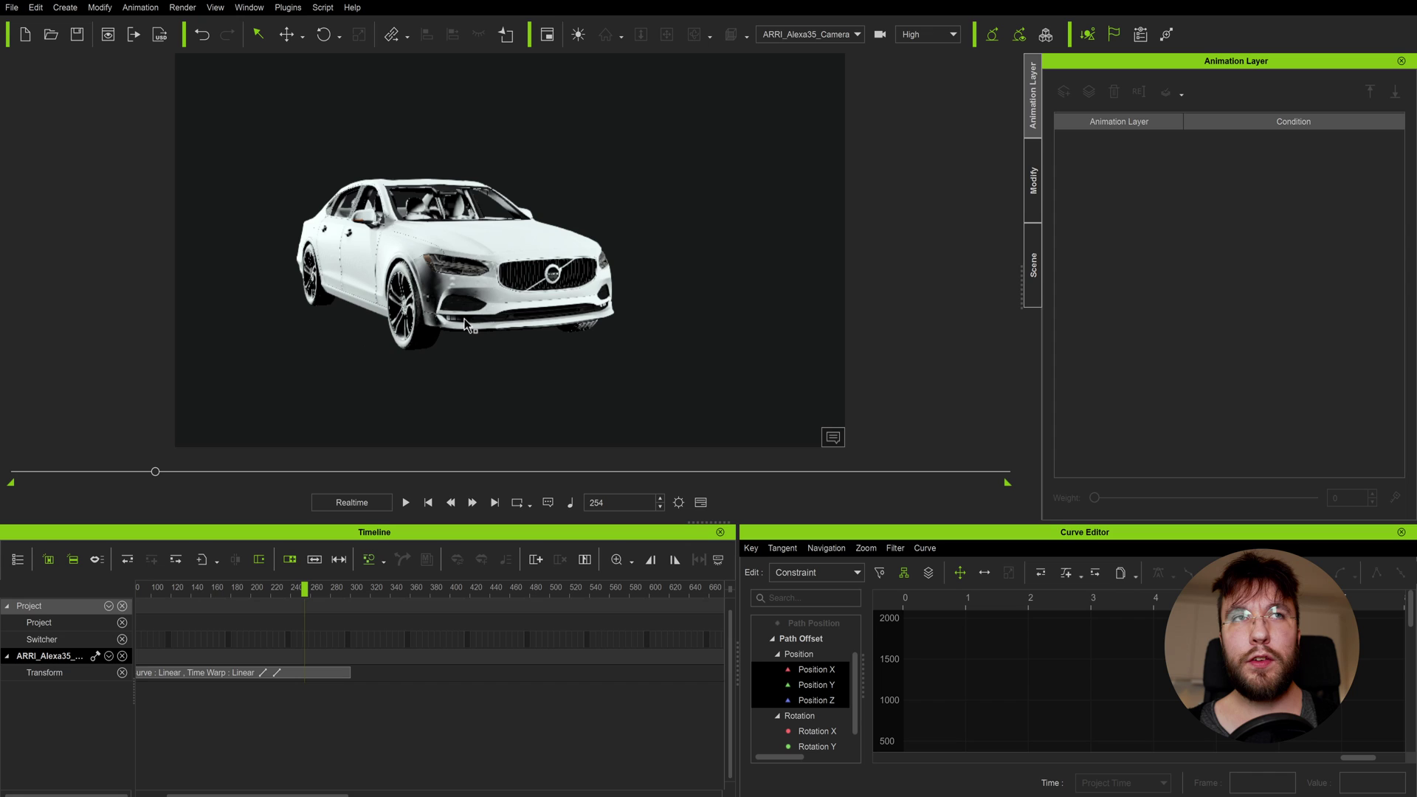
key(F7)
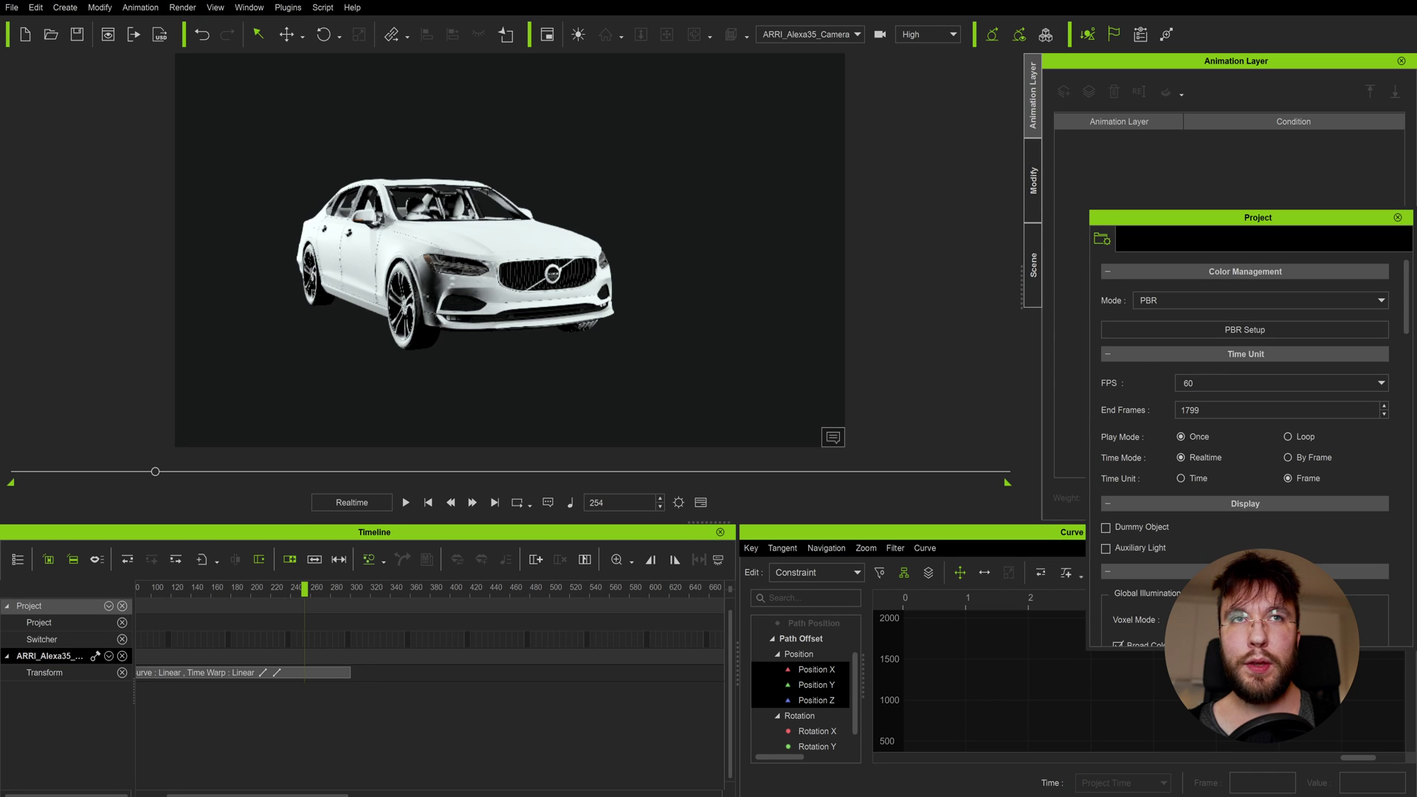
Set the project to 25 FPS with 126 end frames, then rewind and play the shot
click(1379, 384)
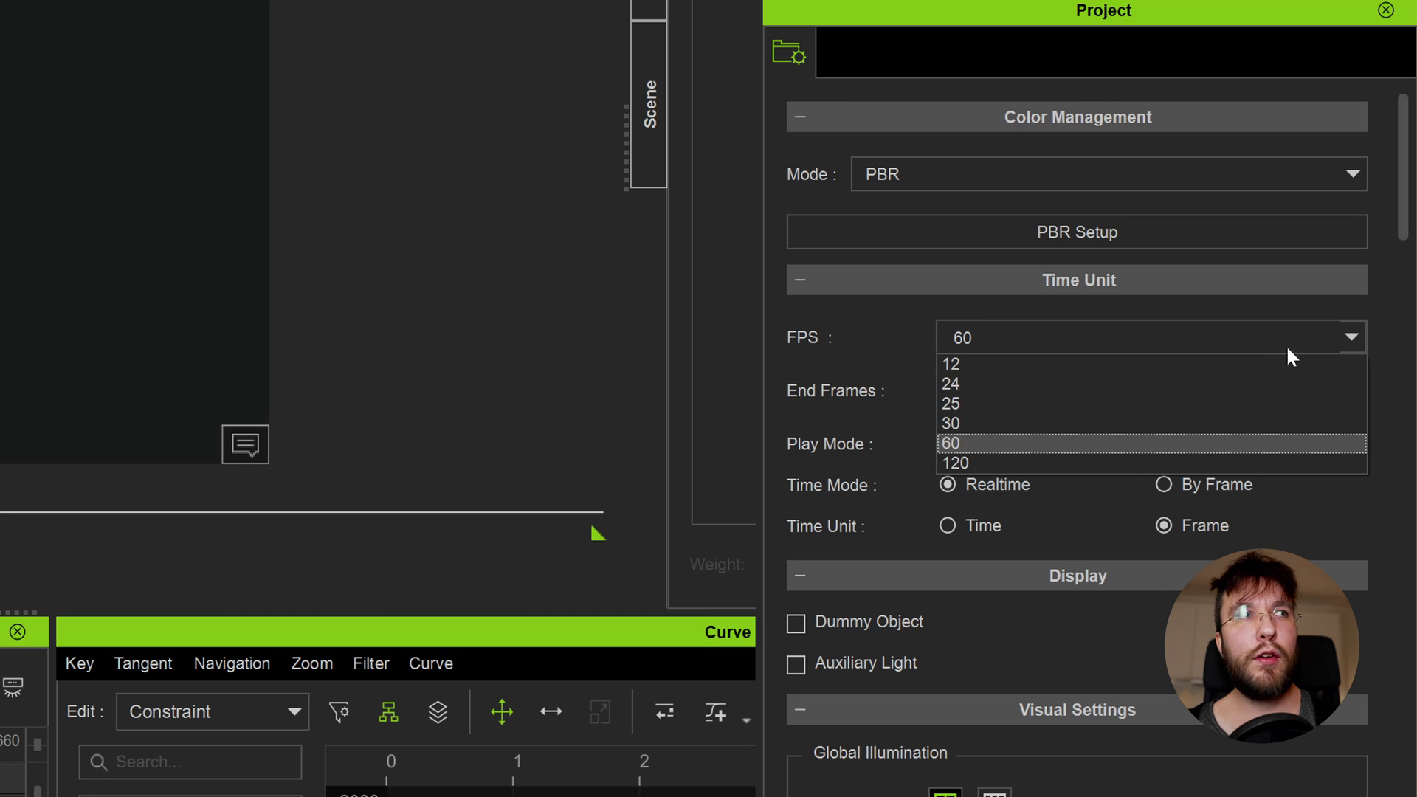
click(1218, 417)
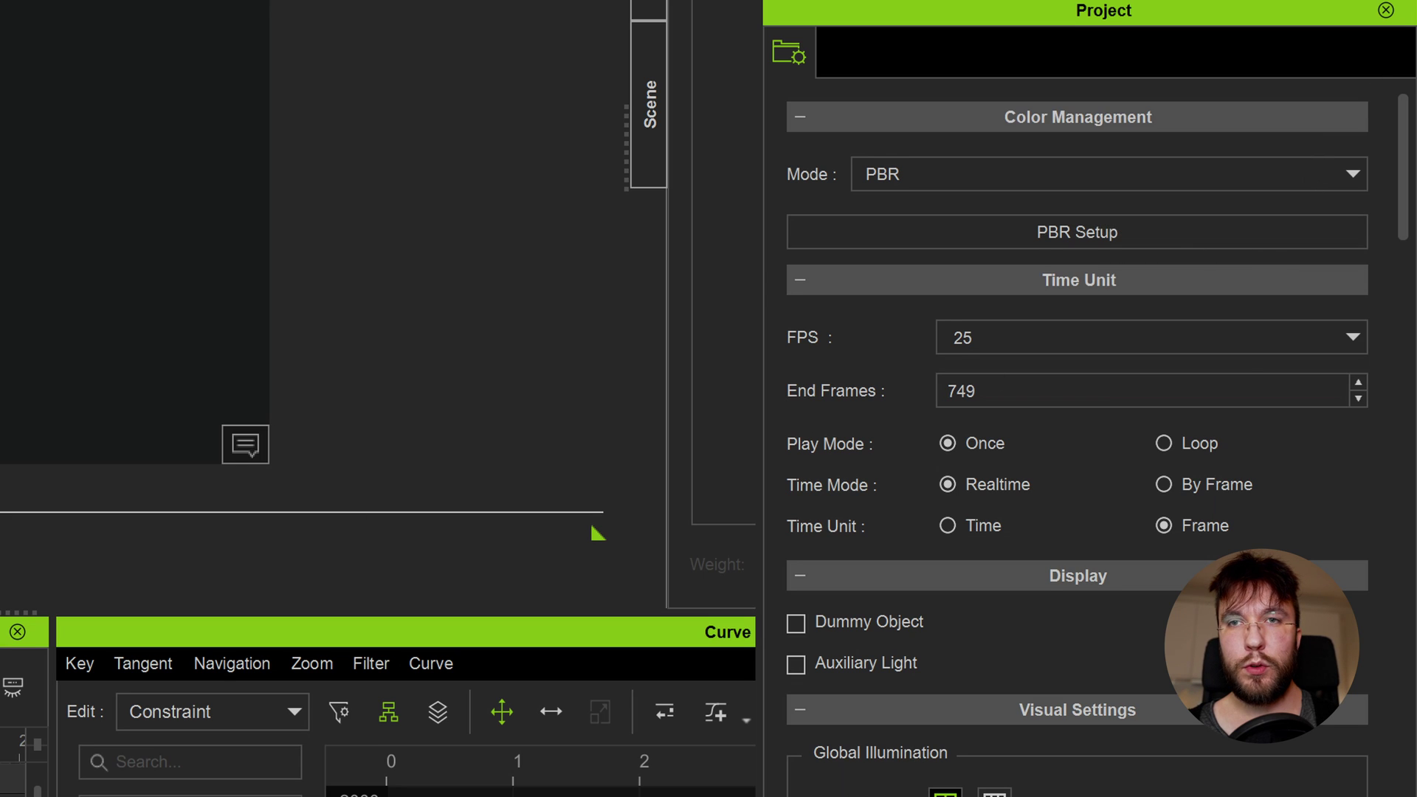
key(Tab)
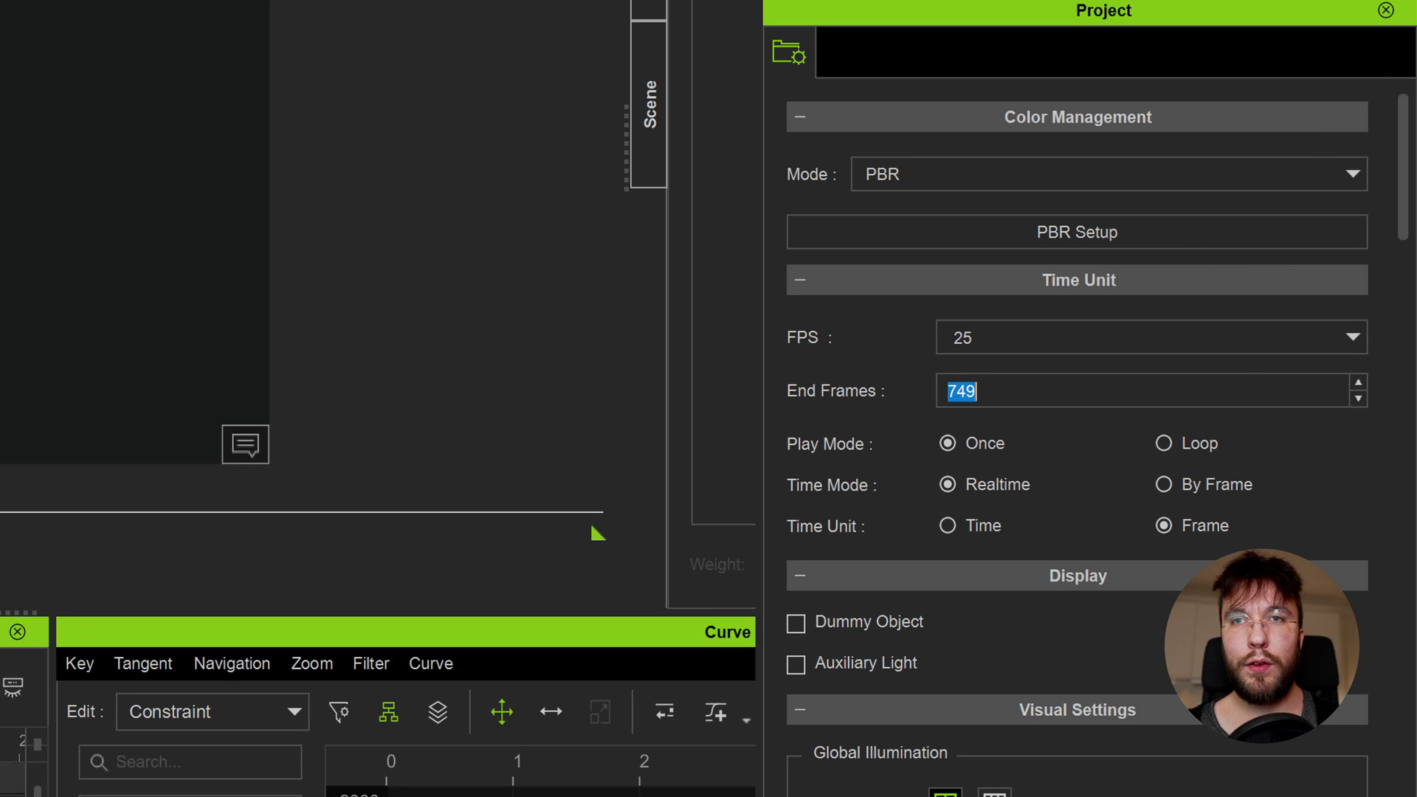
text(126)
key(Return)
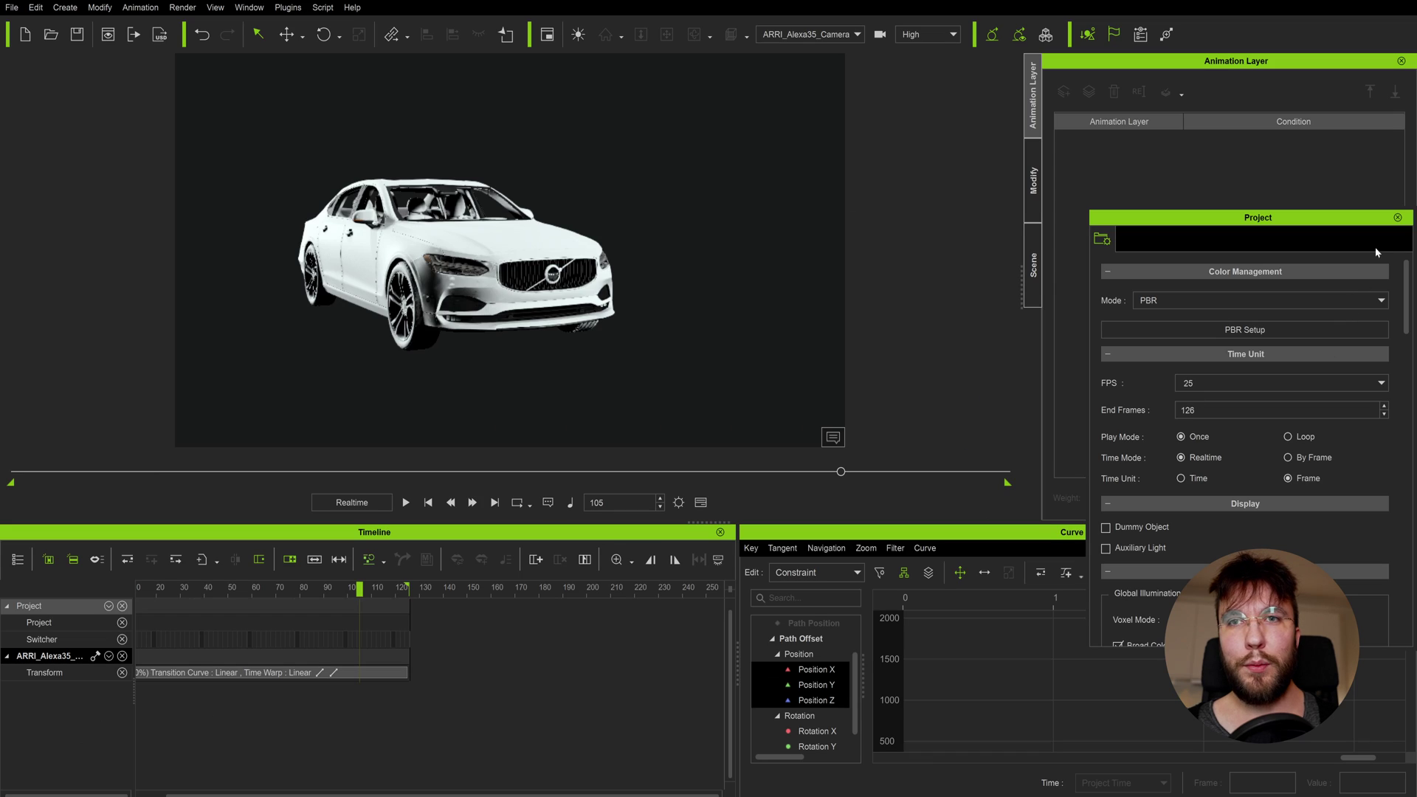
click(1398, 217)
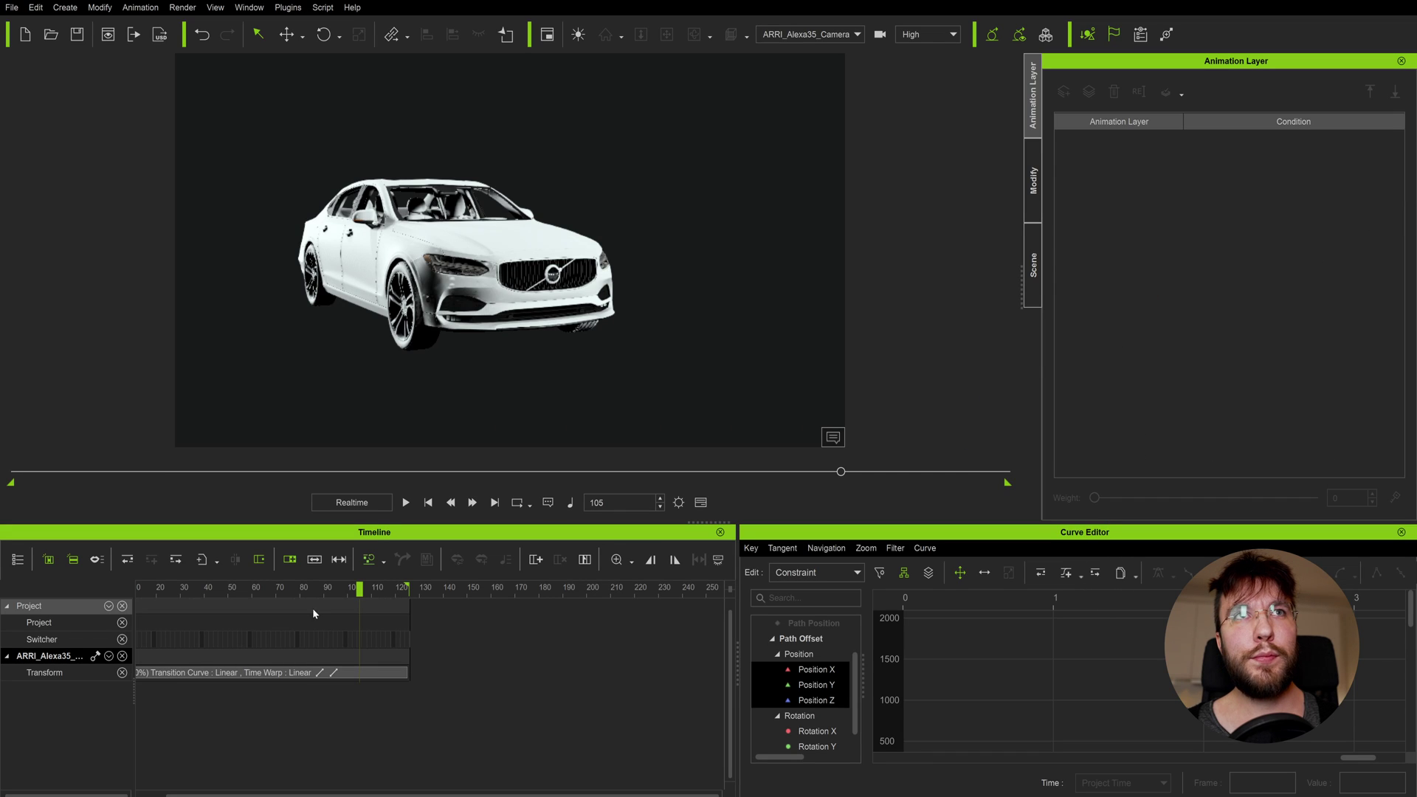
drag(246, 586, 170, 591)
key(space)
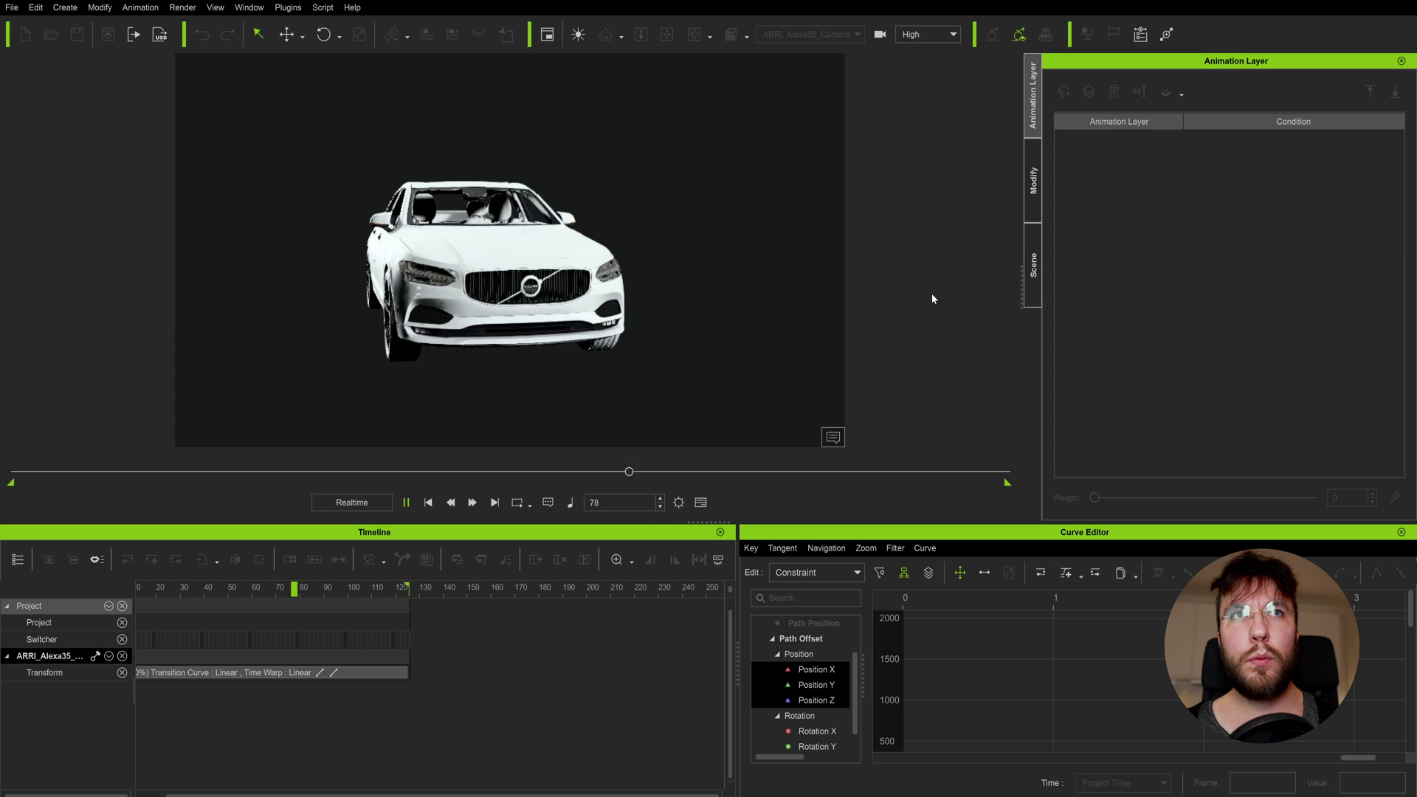
Stop playback and scroll the ARRI camera's Modify settings down to Transform and Look at
key(space)
click(1037, 215)
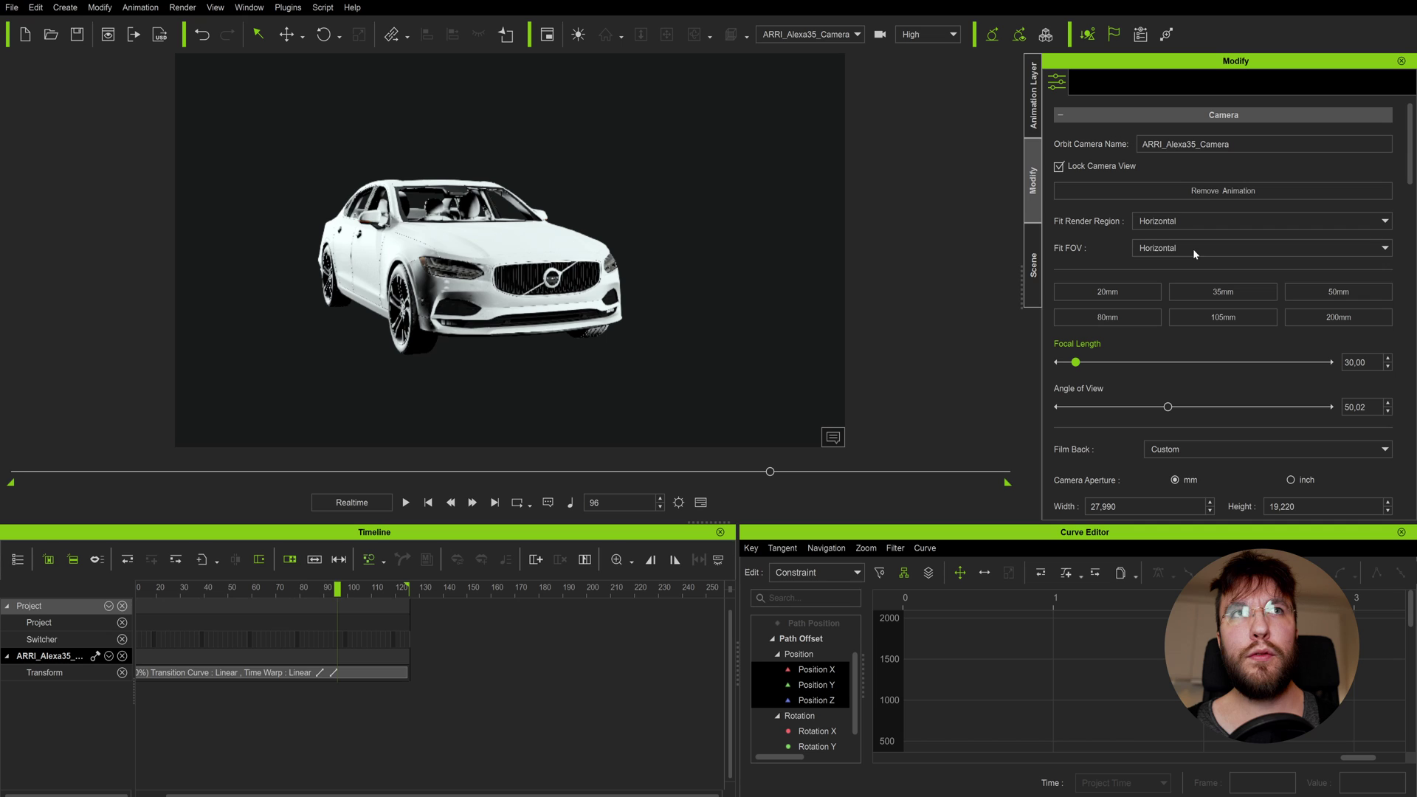
scroll(1202, 387, down, 1)
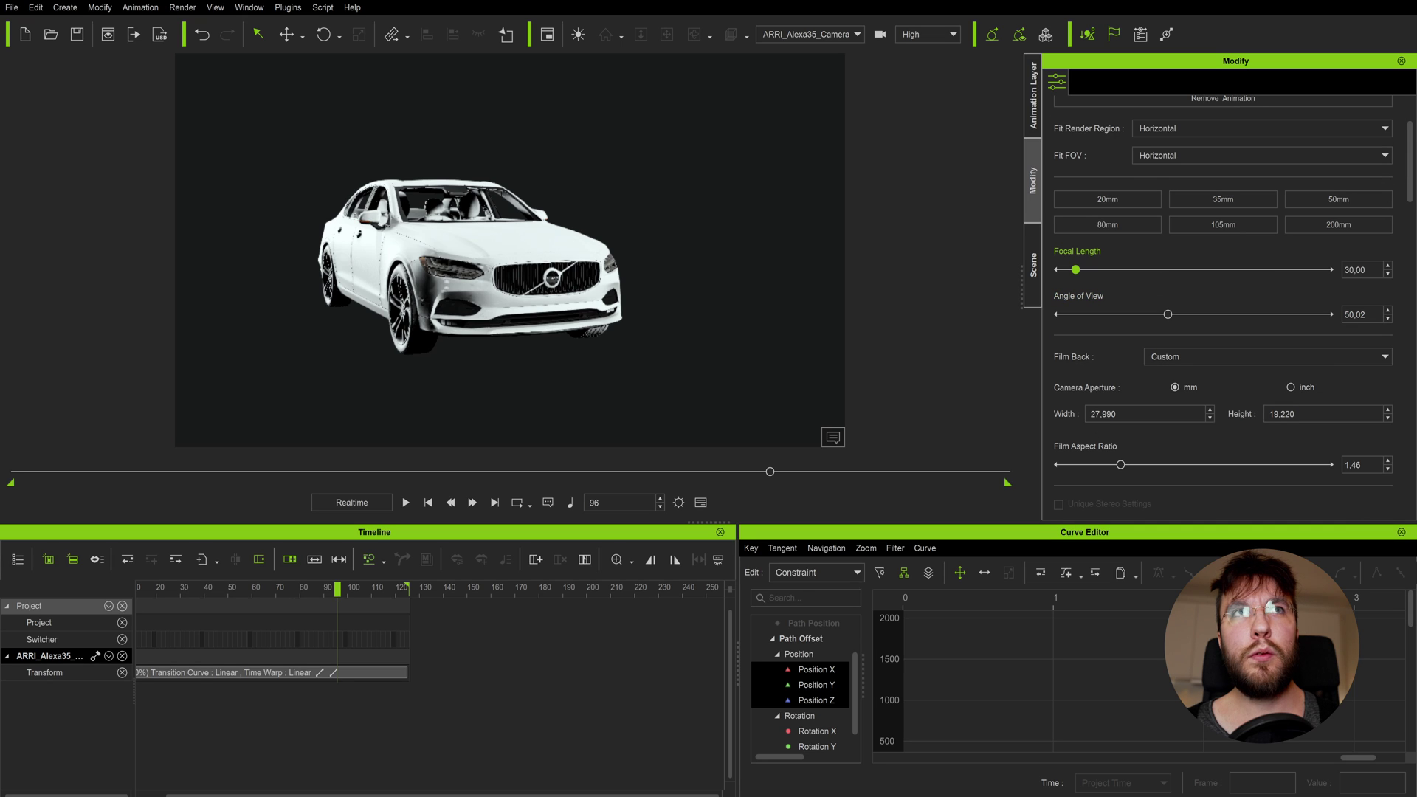
scroll(1112, 416, down, 1)
scroll(1119, 381, down, 7)
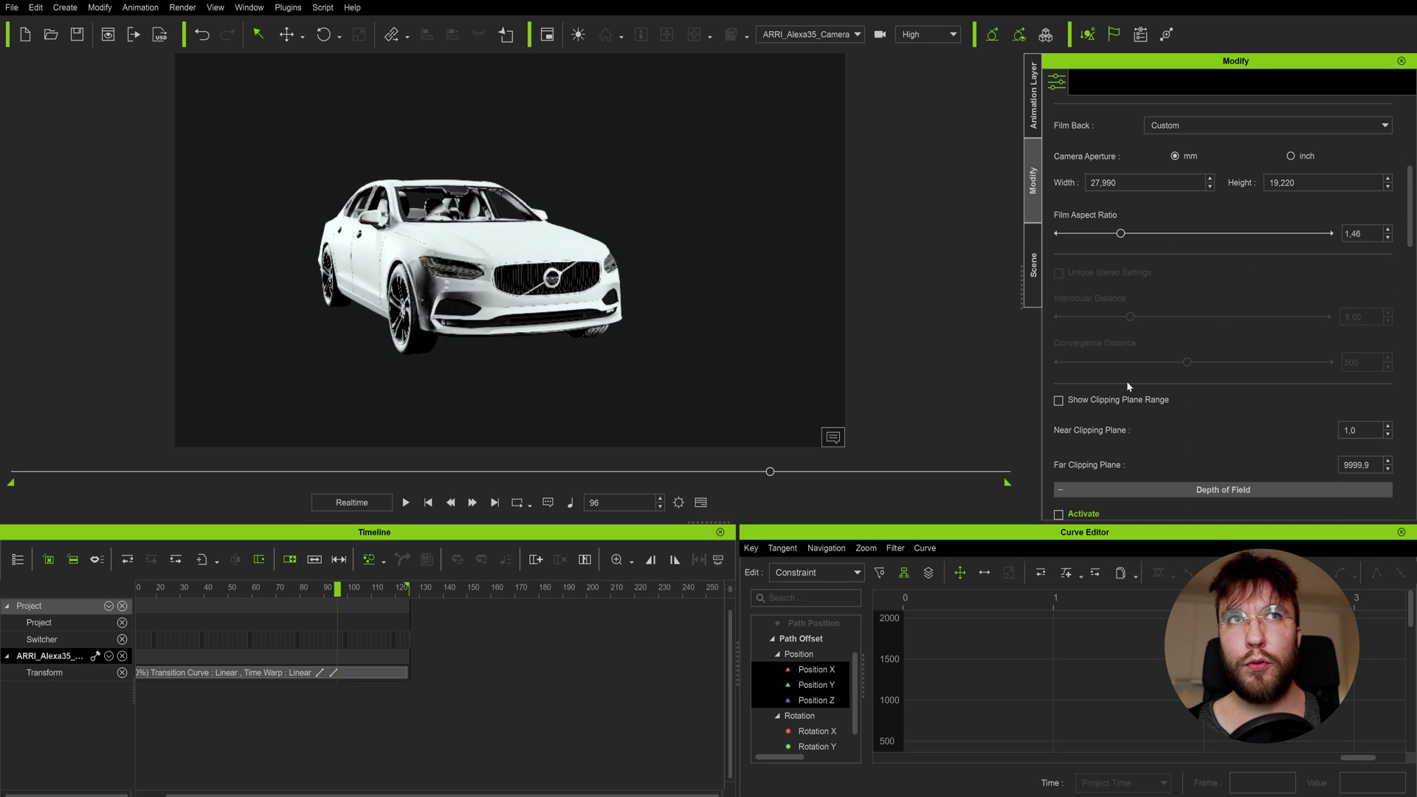
scroll(1157, 382, down, 14)
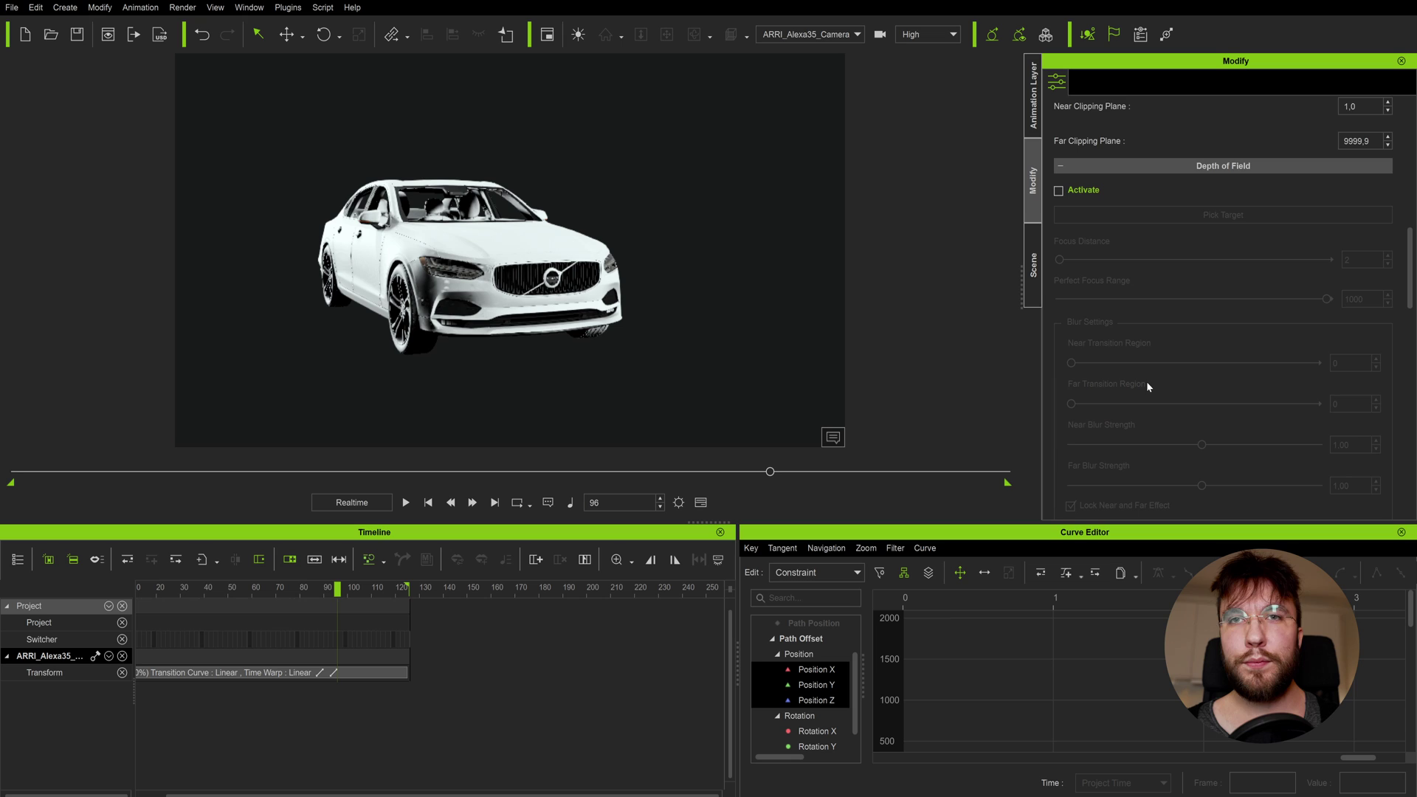
scroll(1145, 381, down, 1)
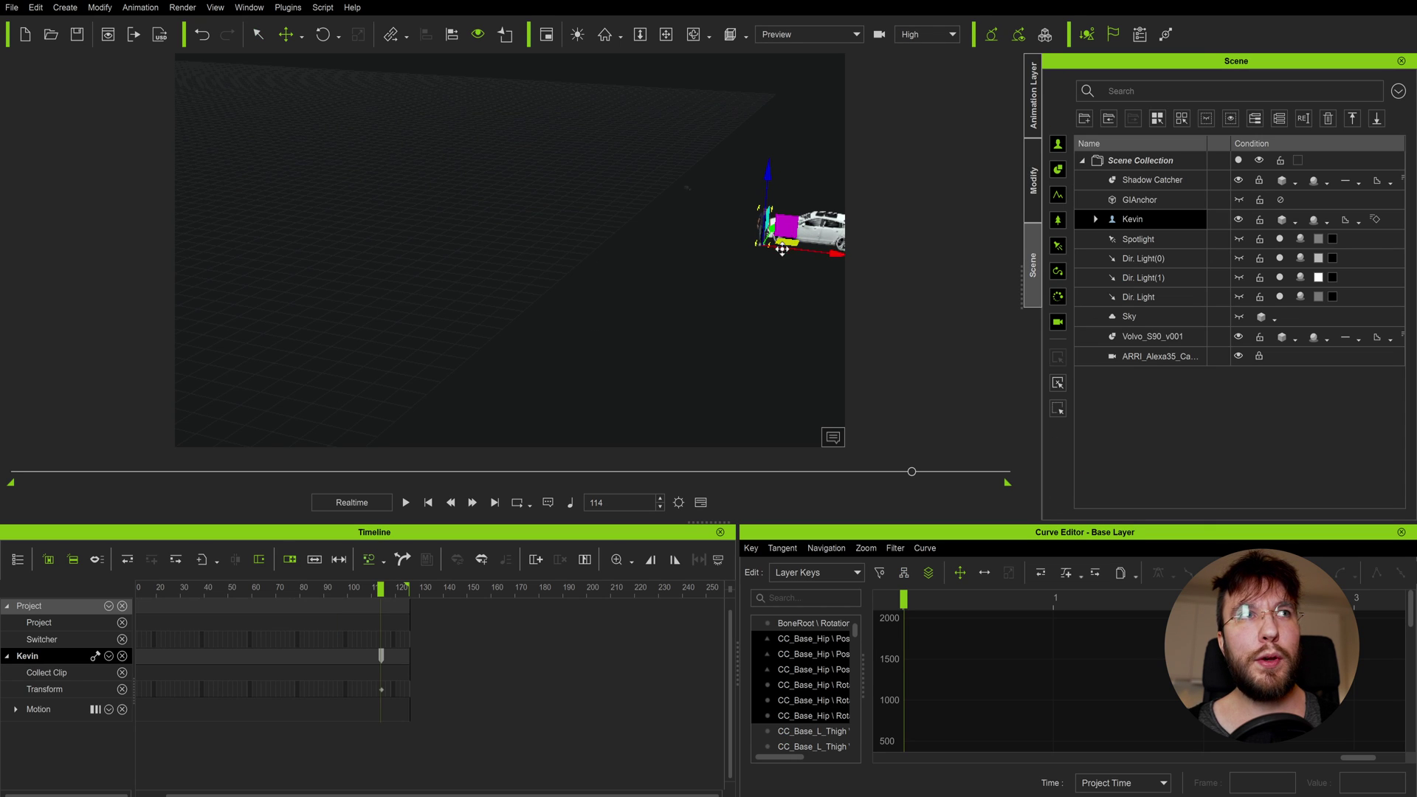
Frame Kevin beside the car and rotate him about his vertical axis
key(z)
key(e)
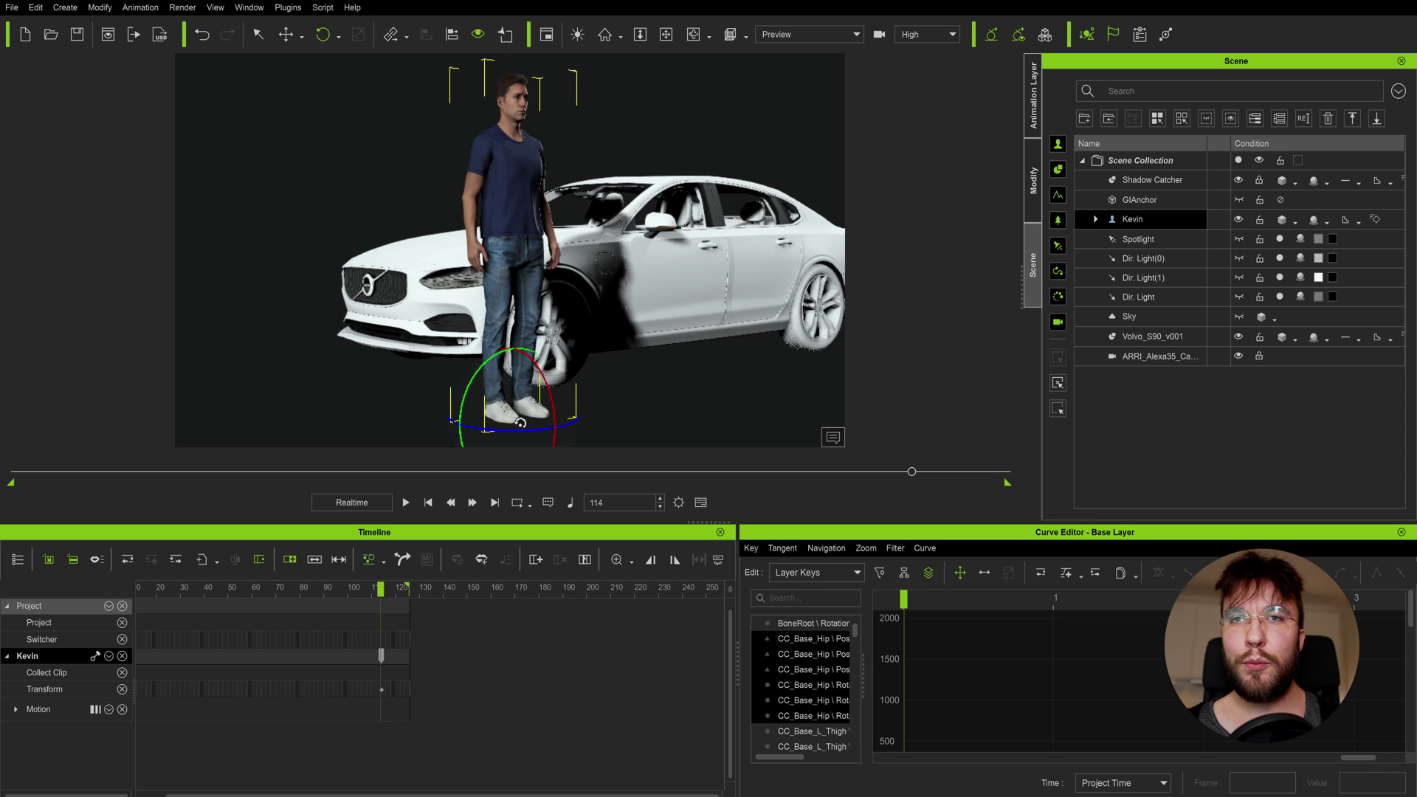
drag(523, 433, 473, 444)
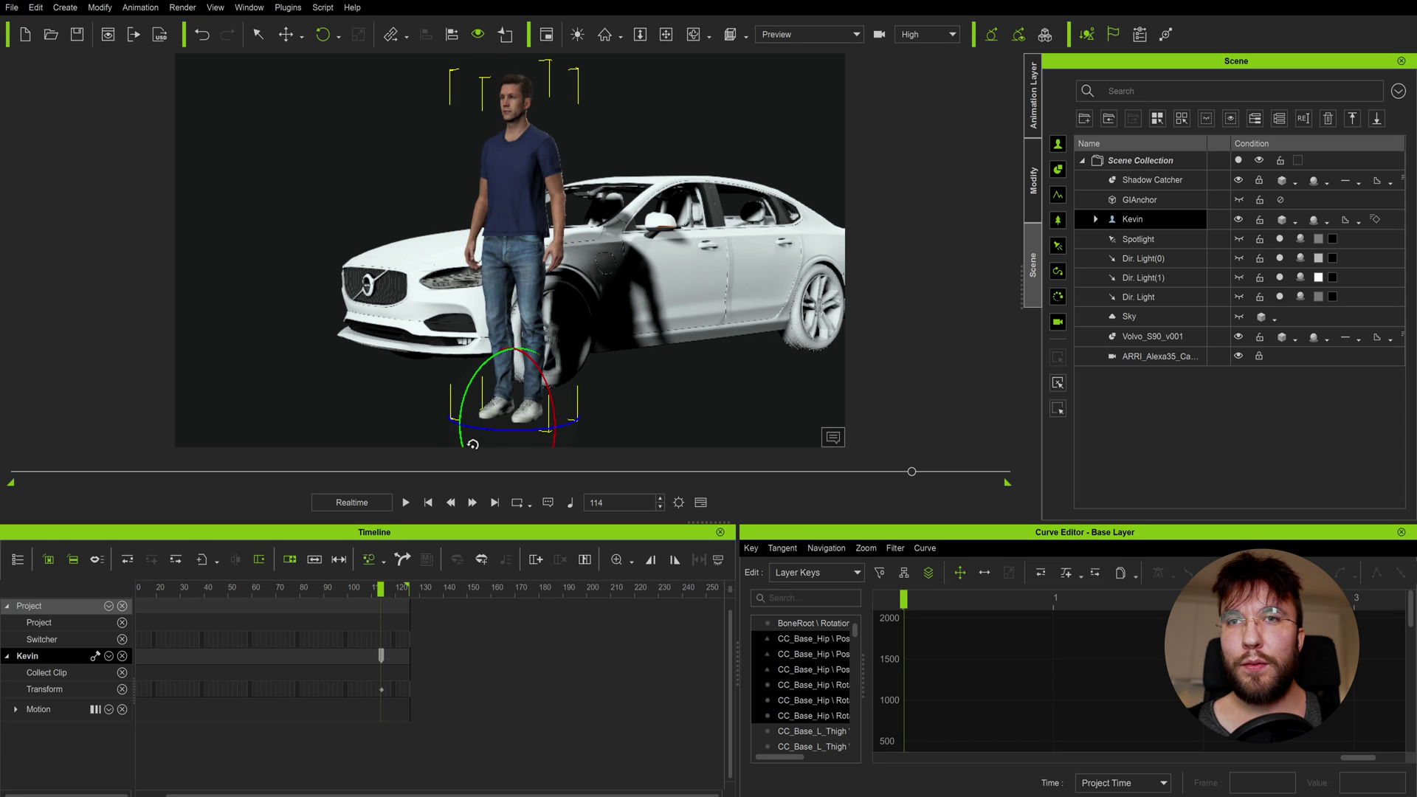
View through the ARRI_Alexa35_Camera, move Kevin's clip to frame 0, and play the shot
click(795, 35)
click(801, 67)
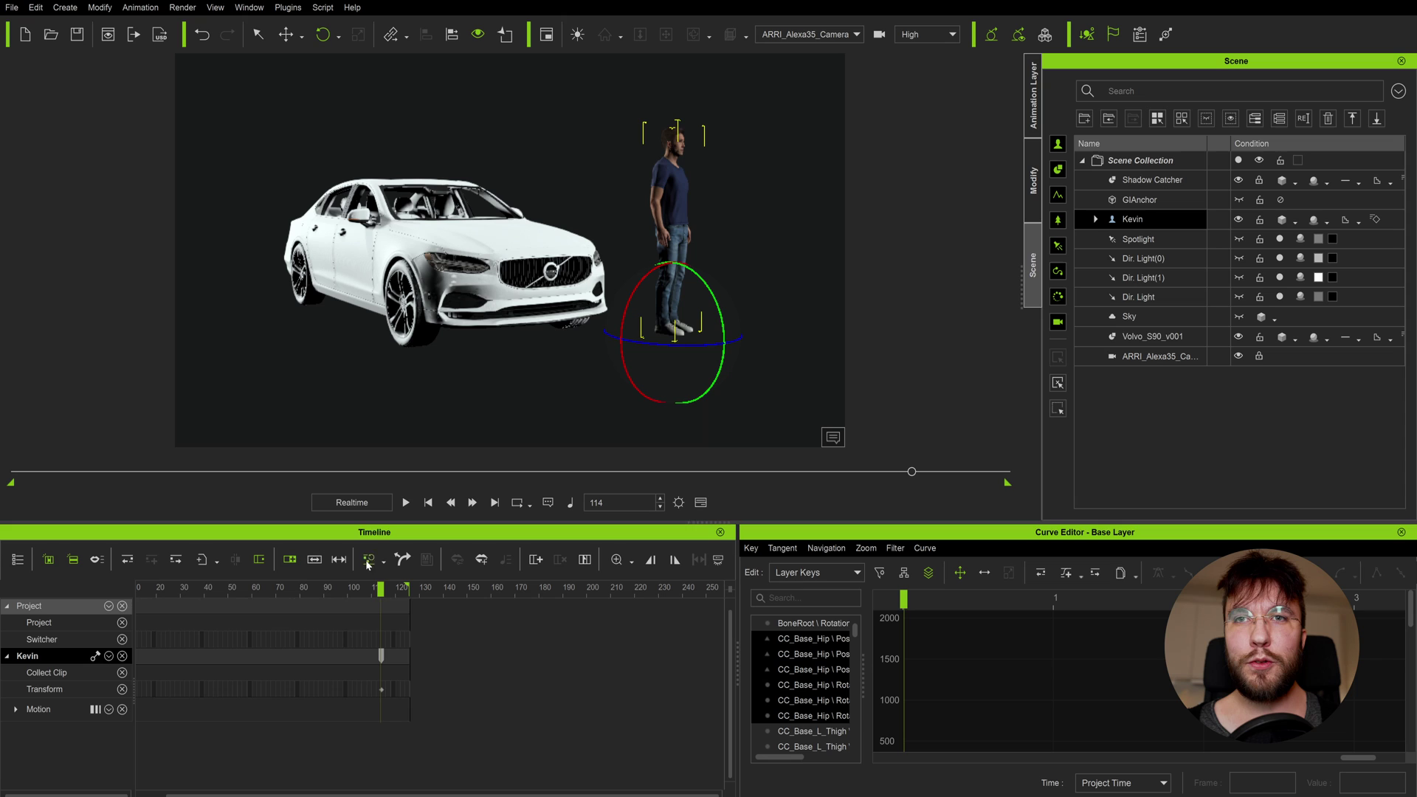
mouse_move(379, 588)
mouse_down()
mouse_move(335, 589)
mouse_move(374, 591)
mouse_up()
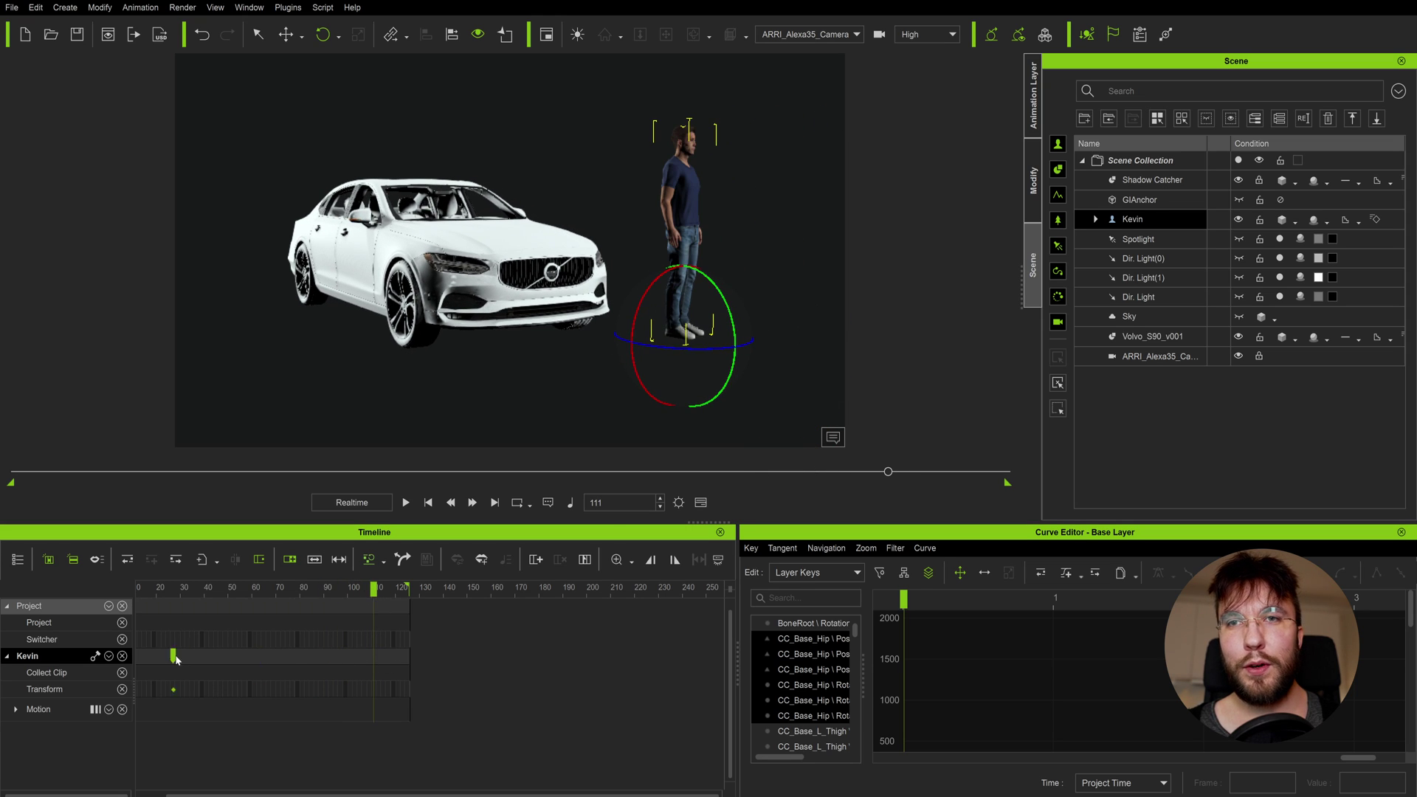
drag(177, 659, 121, 663)
drag(236, 586, 166, 588)
click(475, 401)
key(space)
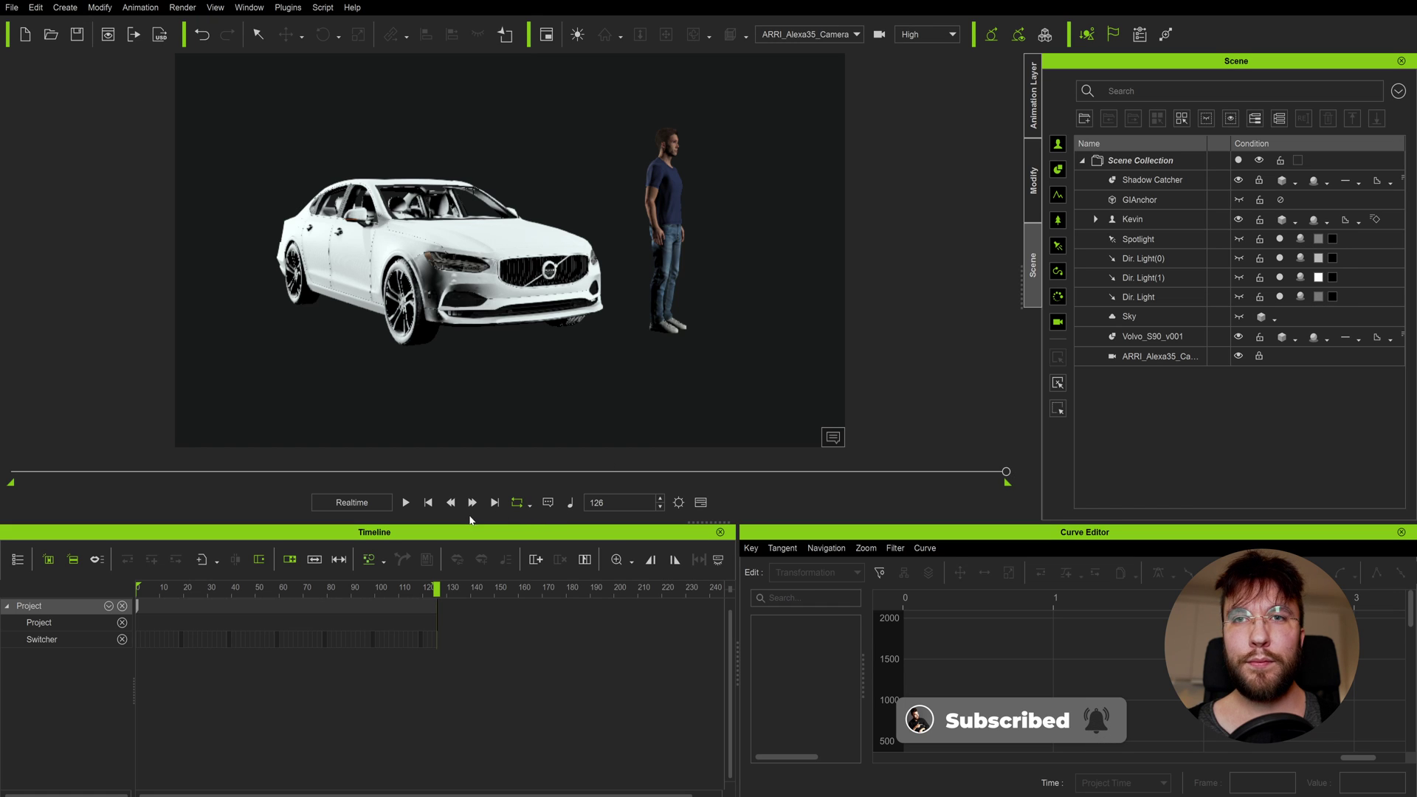
Pause the fire simulation and drag Volvo_S90_v001.fbx from the Desktop into the Node Graph
click(407, 504)
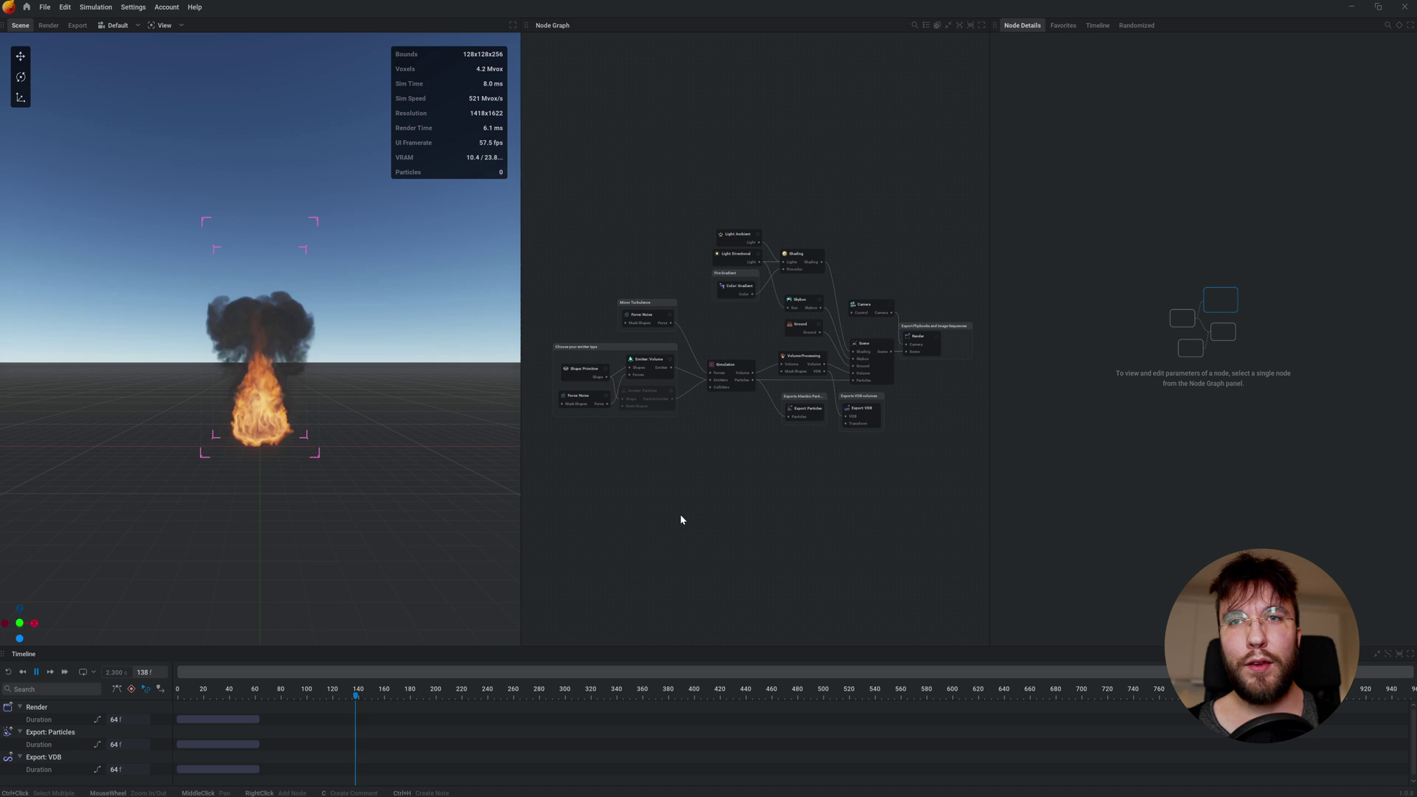
key(space)
alt+drag(370, 512, 415, 497)
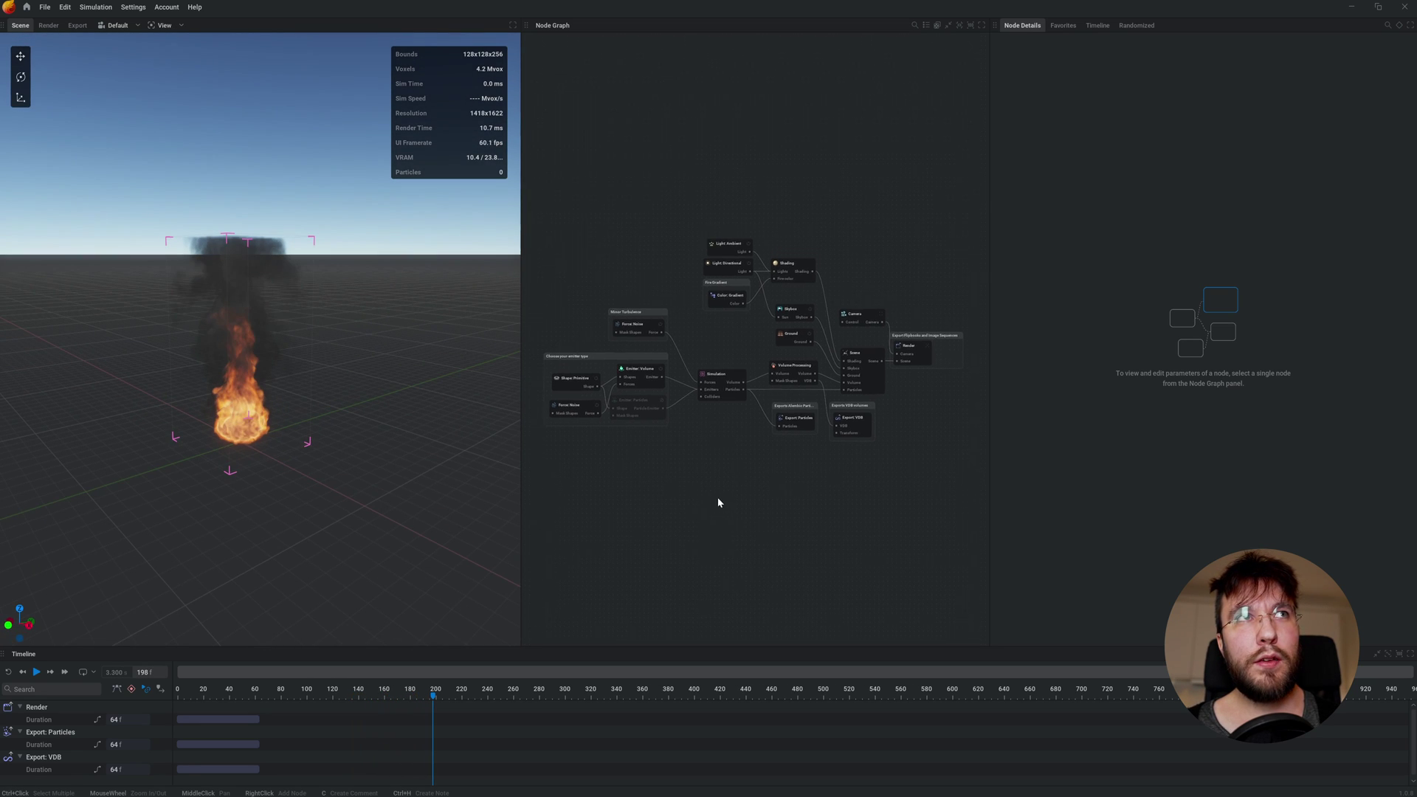
key(alt+Tab)
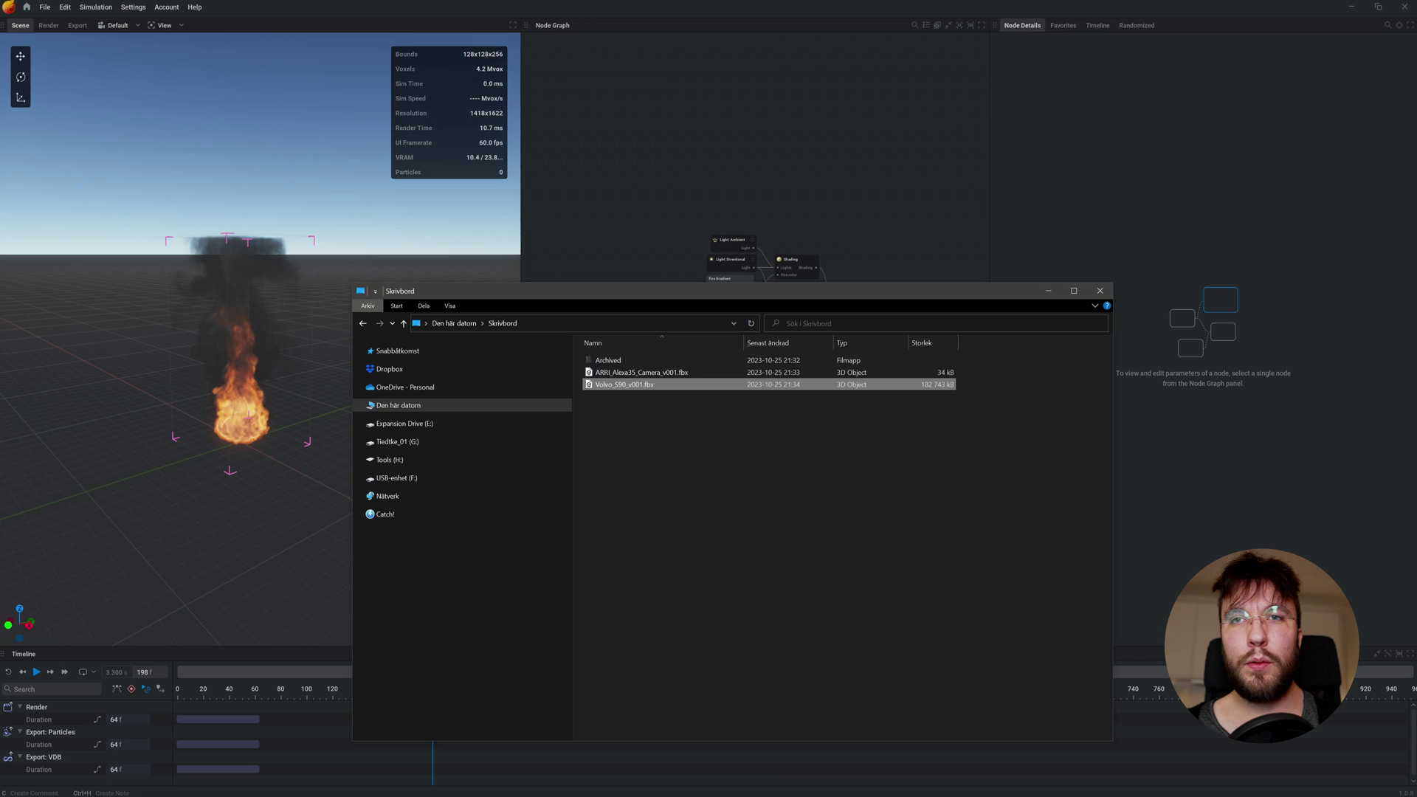
drag(619, 389, 624, 224)
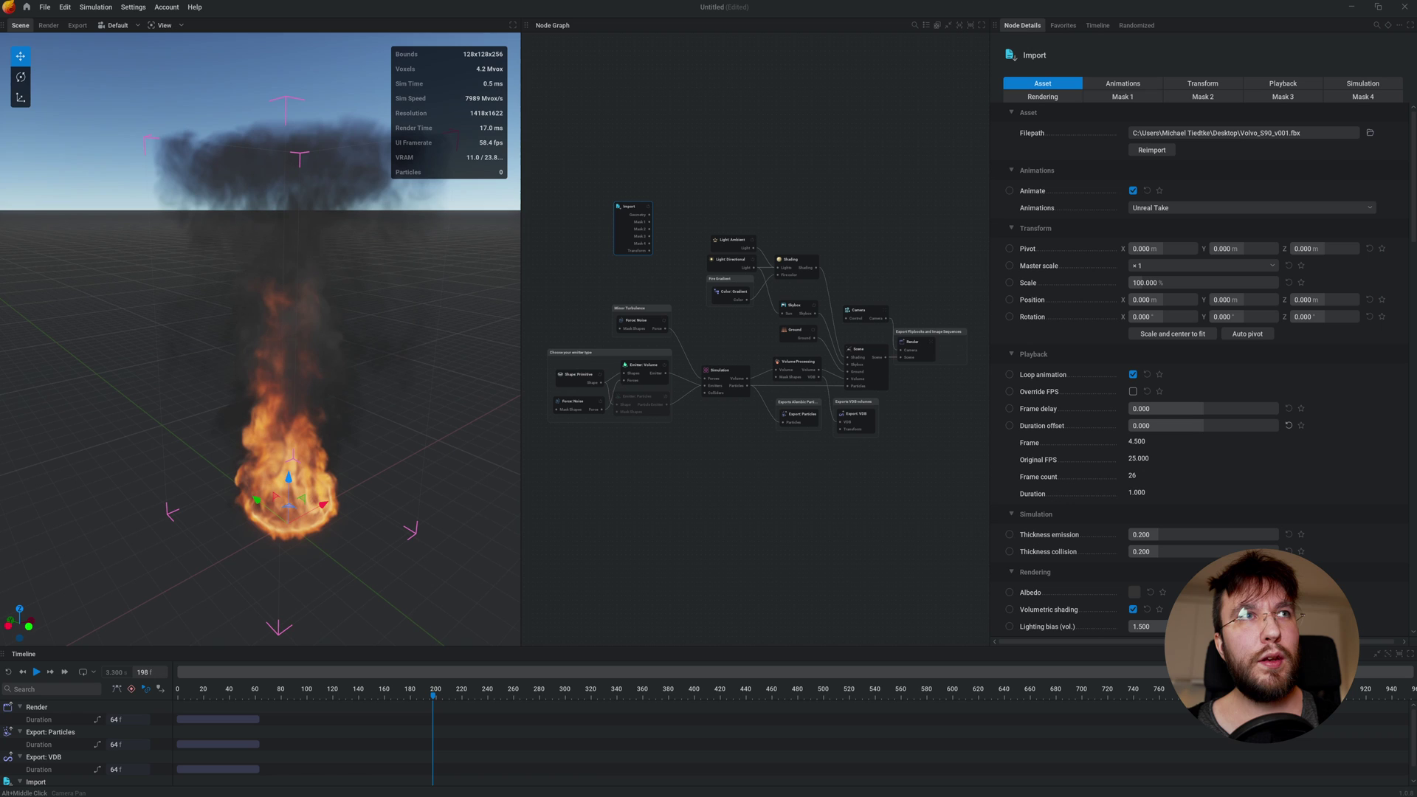
Drag ARRI_Alexa35_Camera_v001.fbx into the Node Graph as a new Import node
key(alt+Tab)
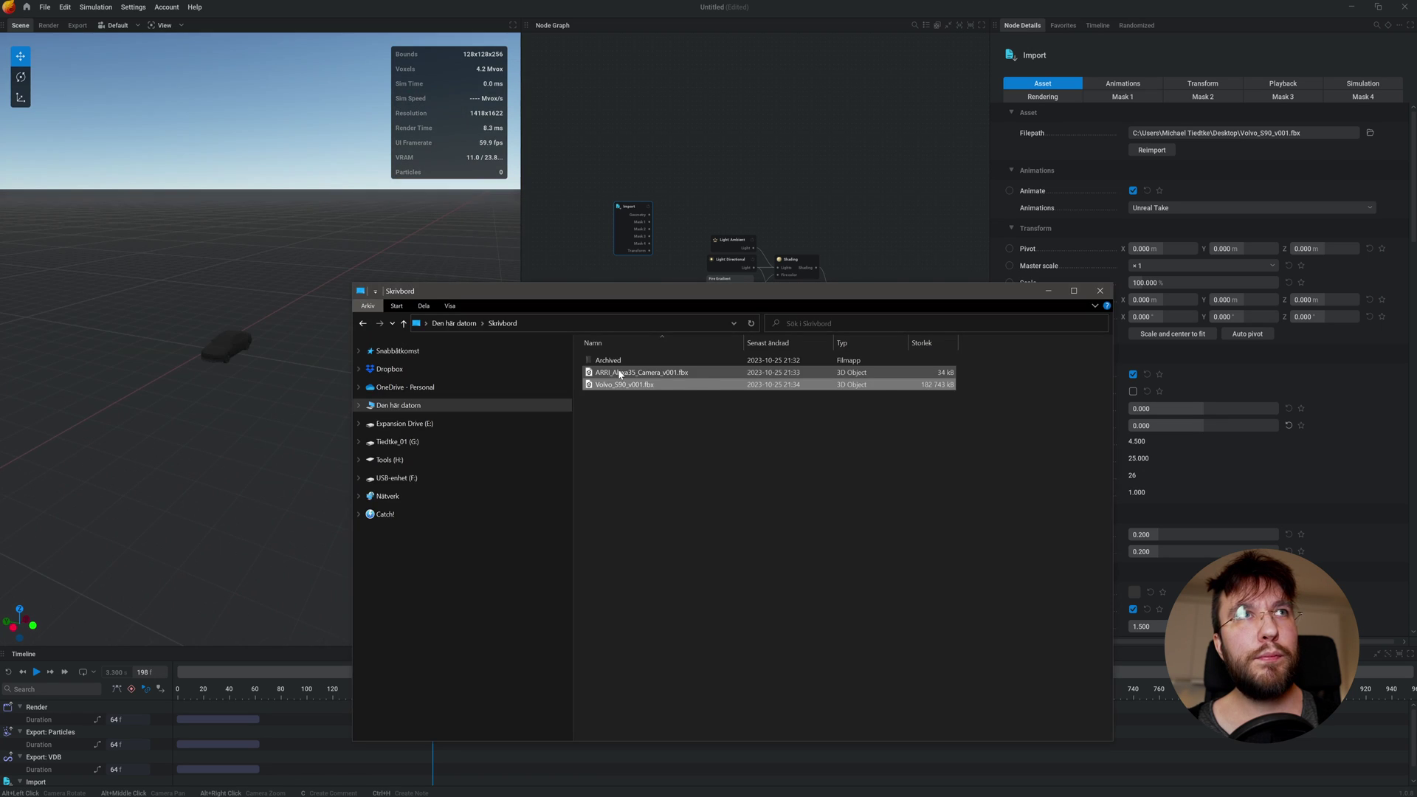
click(632, 375)
drag(631, 375, 744, 164)
click(781, 195)
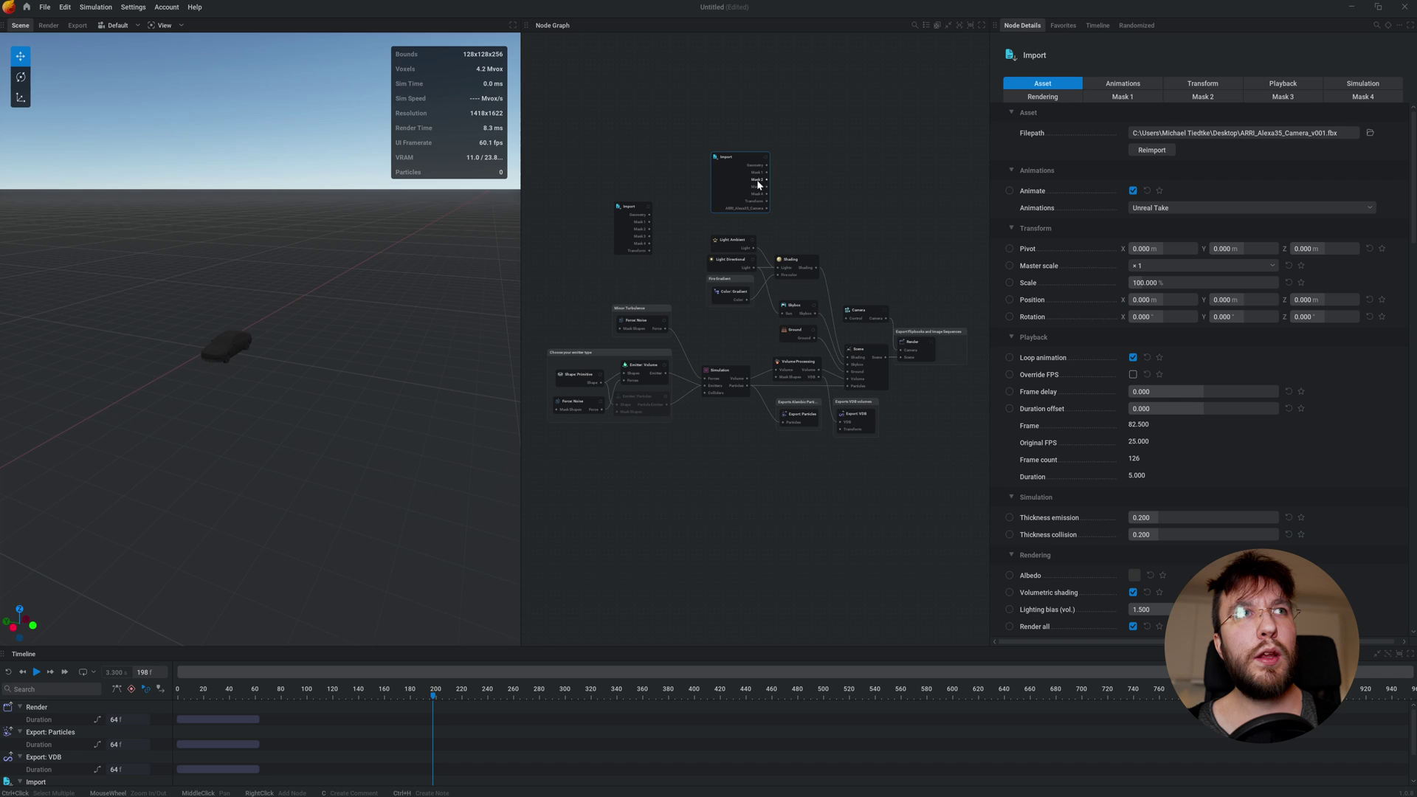
Wire the ARRI_Alexa35_Camera output into a new Camera node
scroll(764, 208, up, 4)
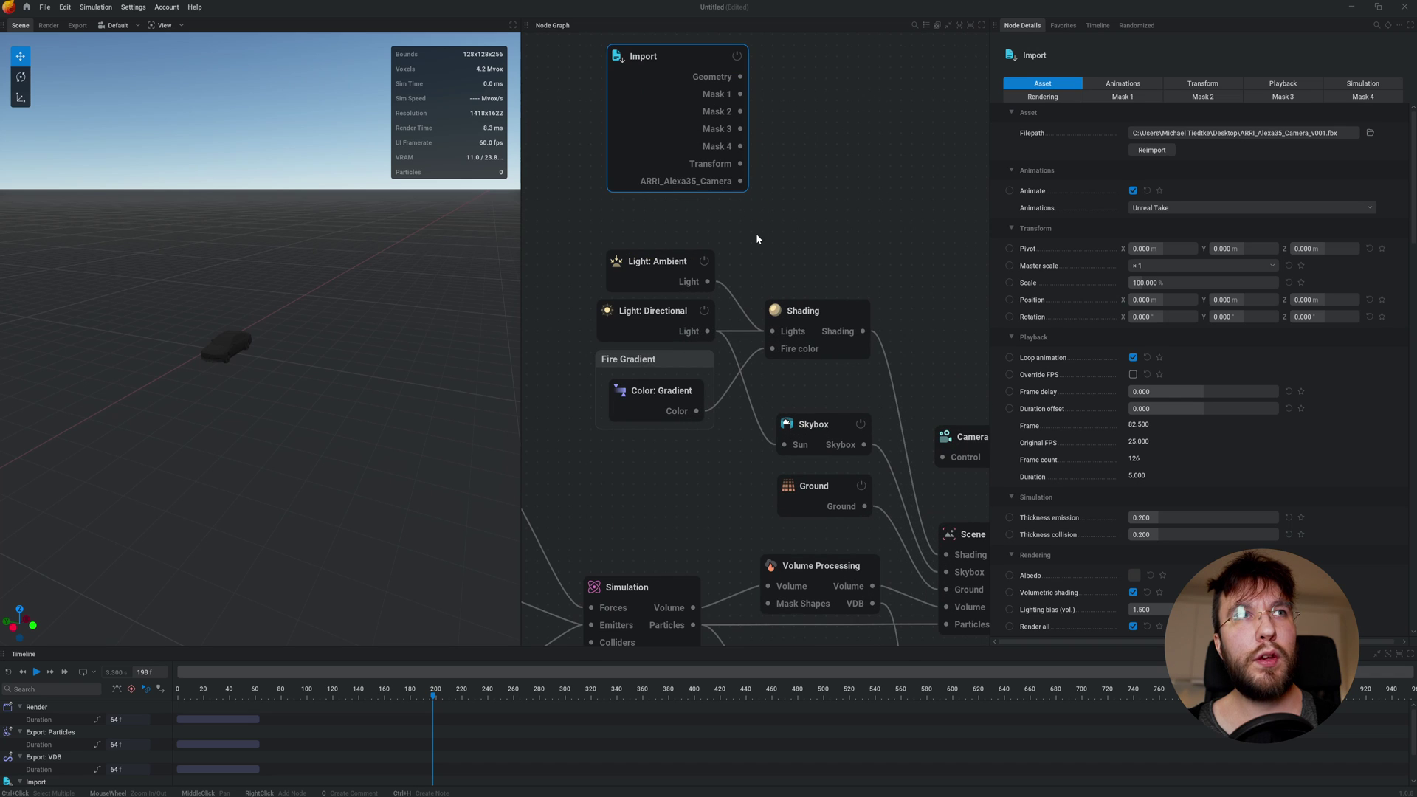
scroll(755, 233, up, 2)
middle_drag(739, 231, 702, 430)
scroll(791, 434, down, 1)
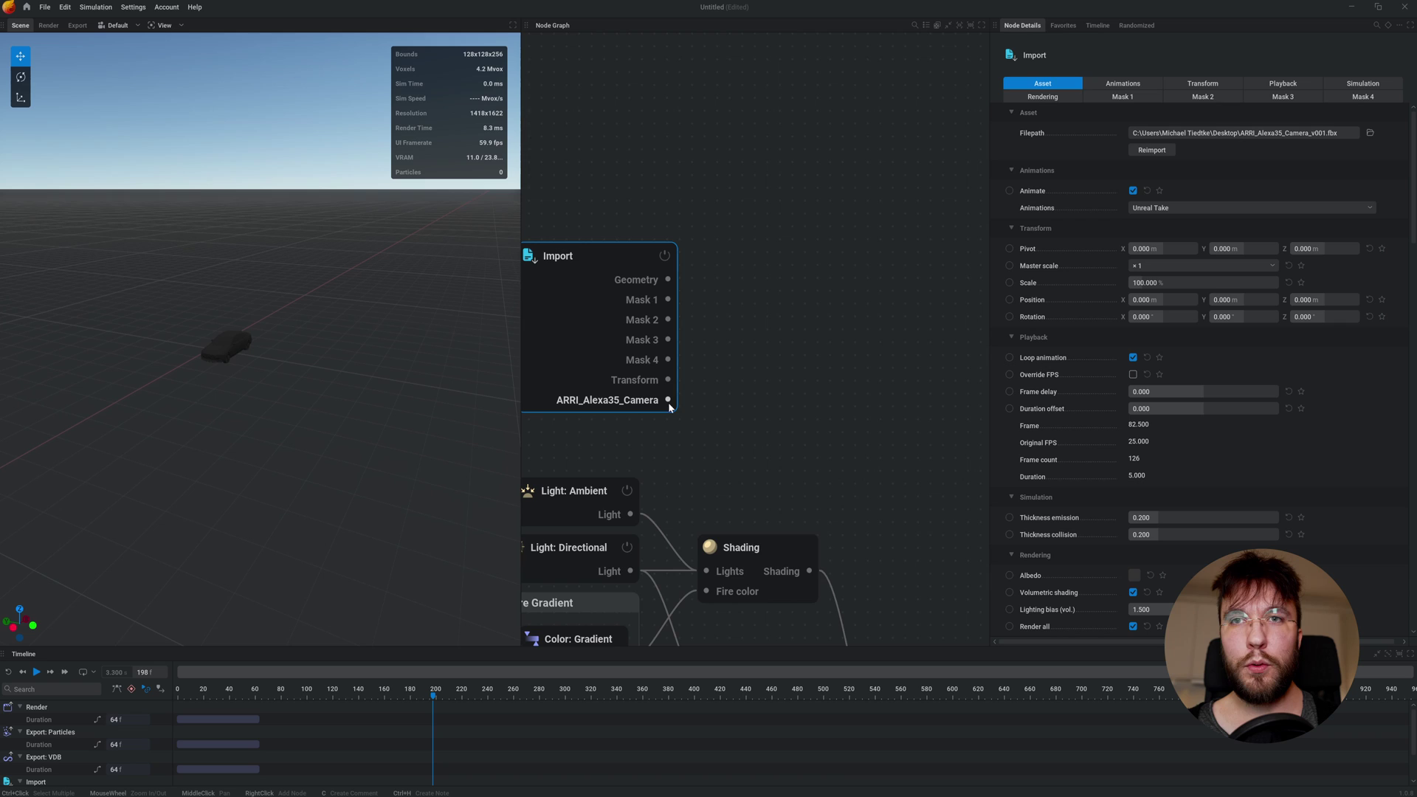
drag(668, 400, 776, 379)
click(787, 399)
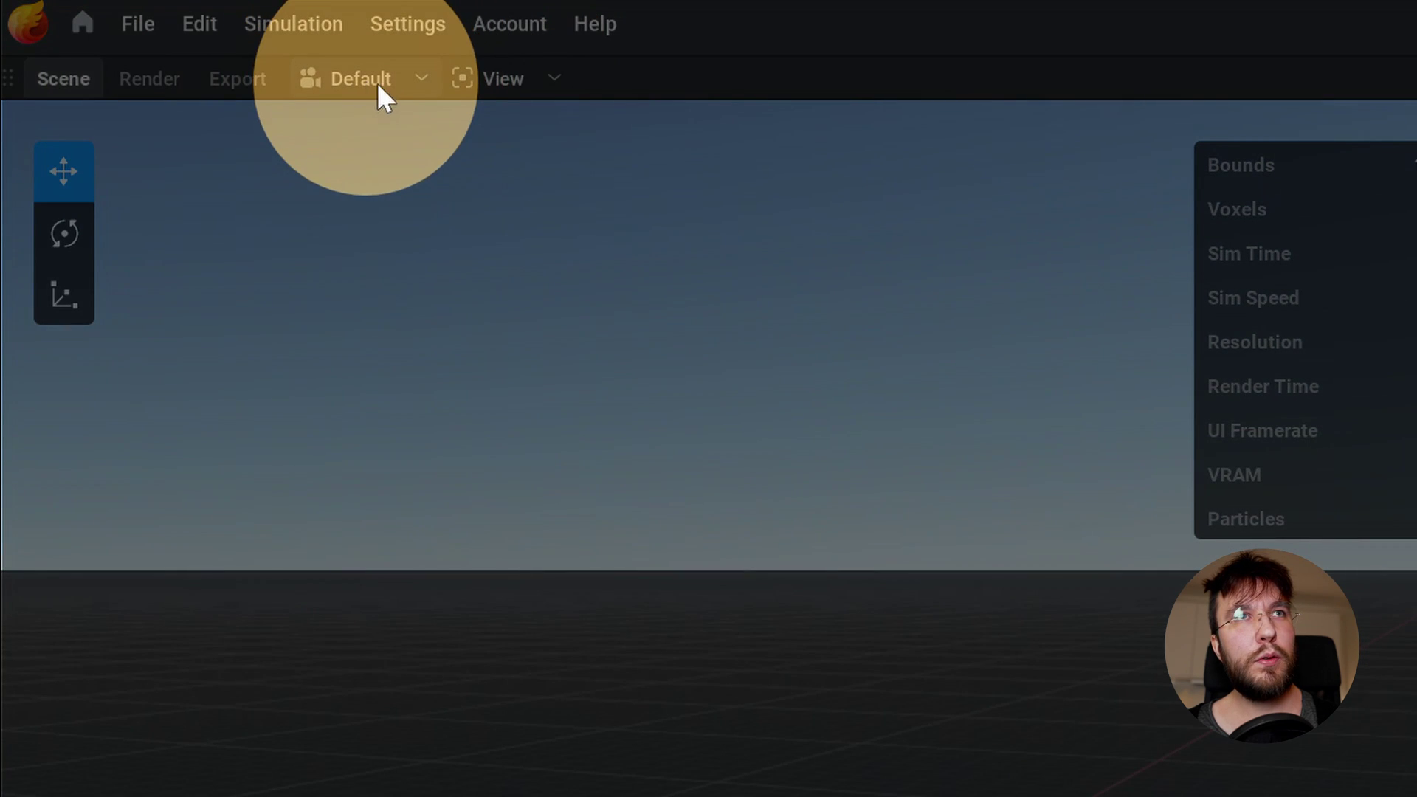
View through Camera 2 with a 1920 × 1080 display resolution
click(376, 83)
click(378, 214)
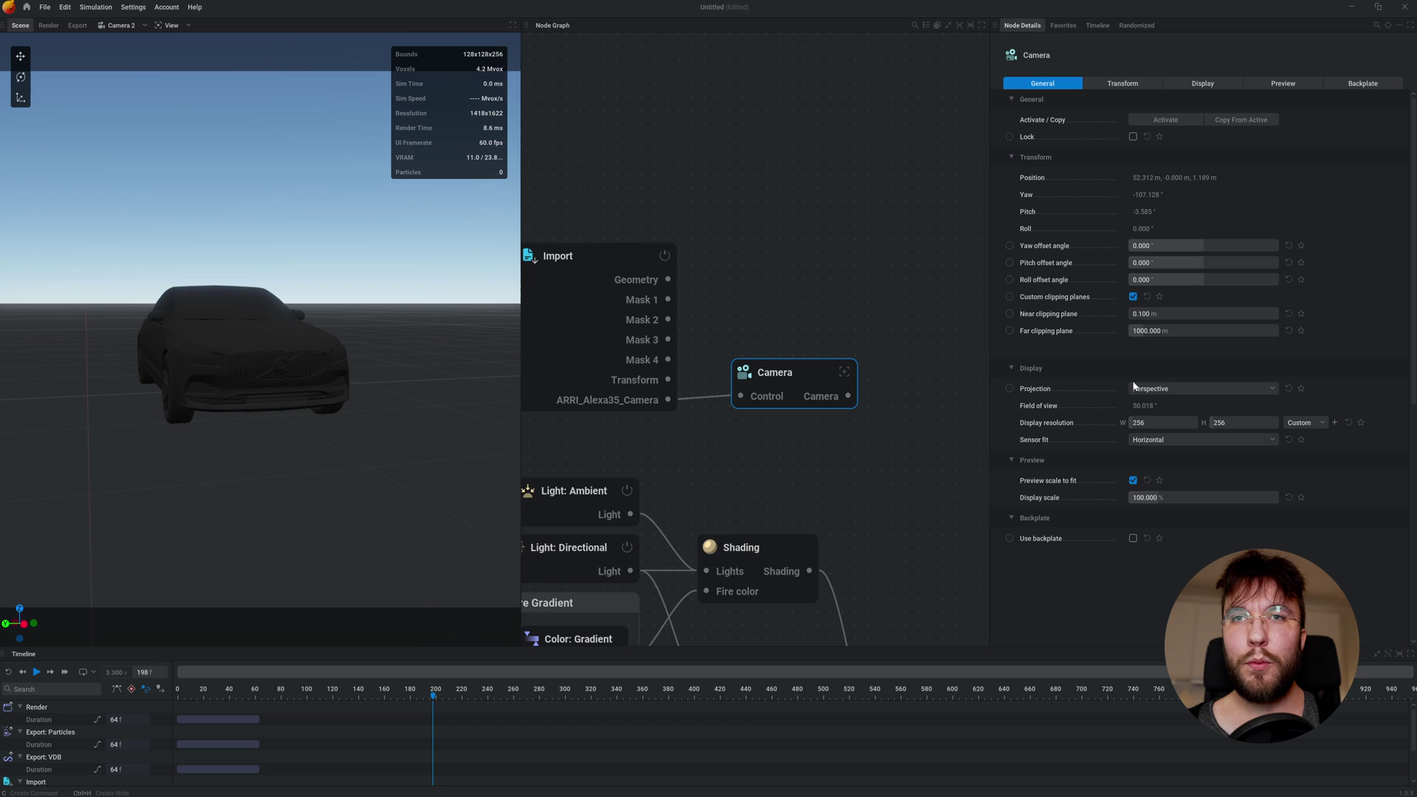
click(1159, 424)
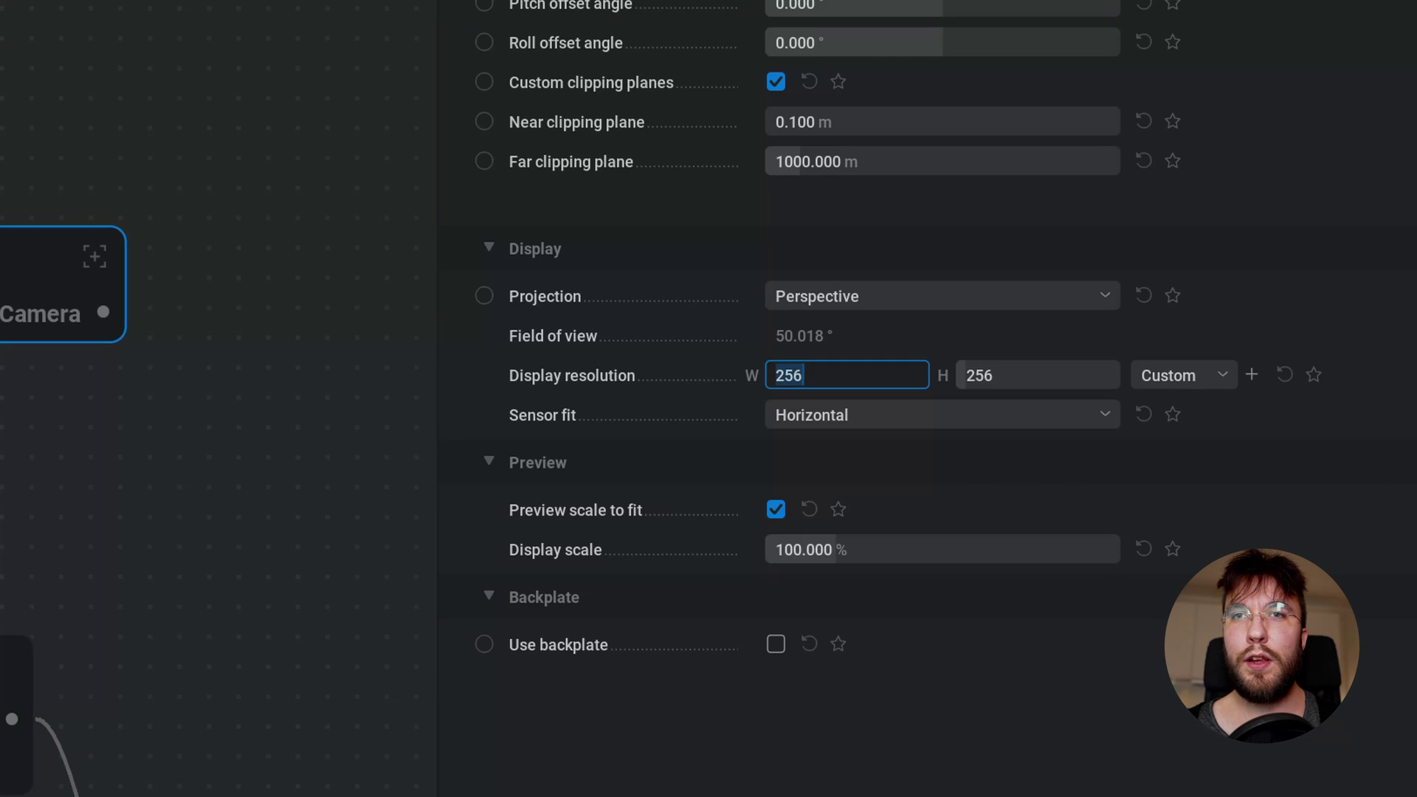
text(1920)
key(Tab)
text(1080)
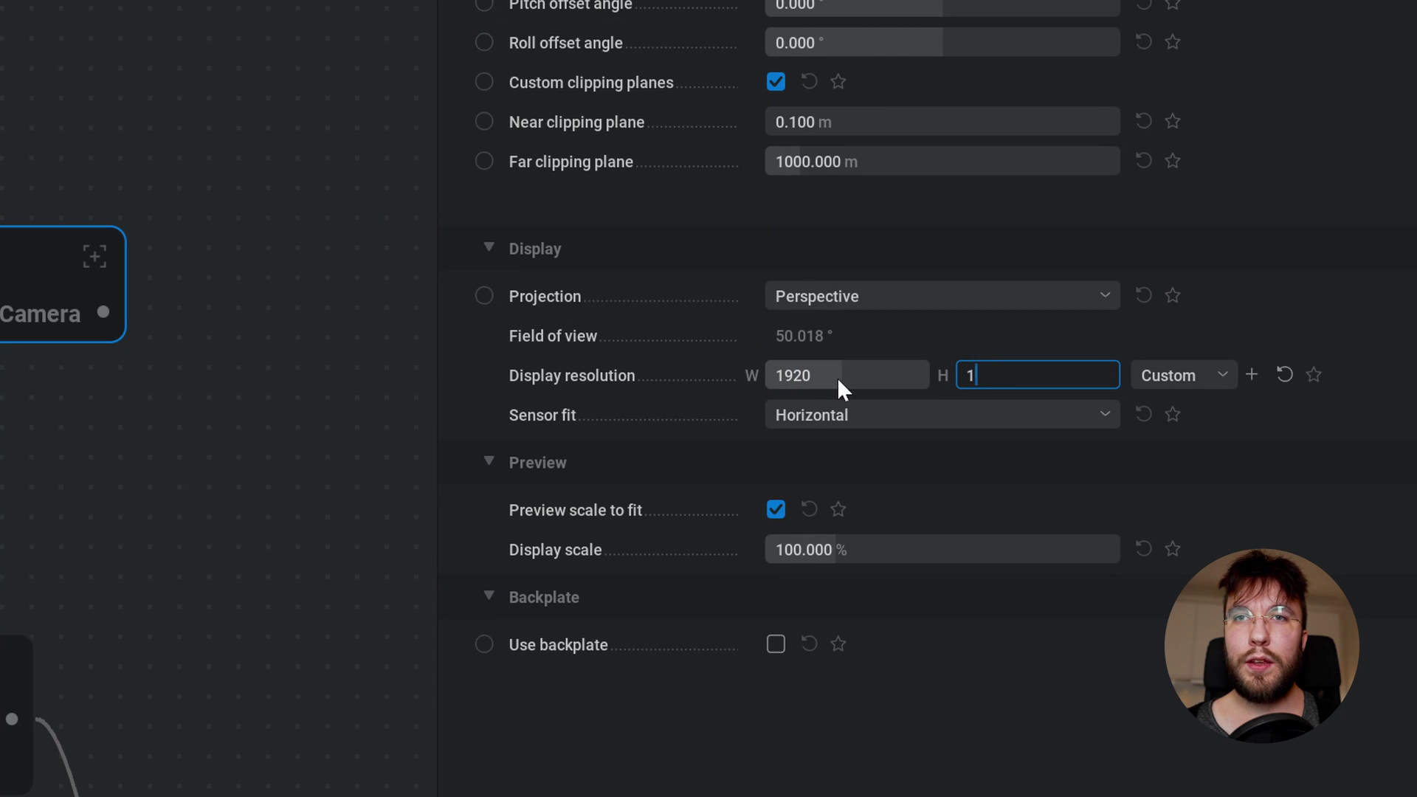
key(Return)
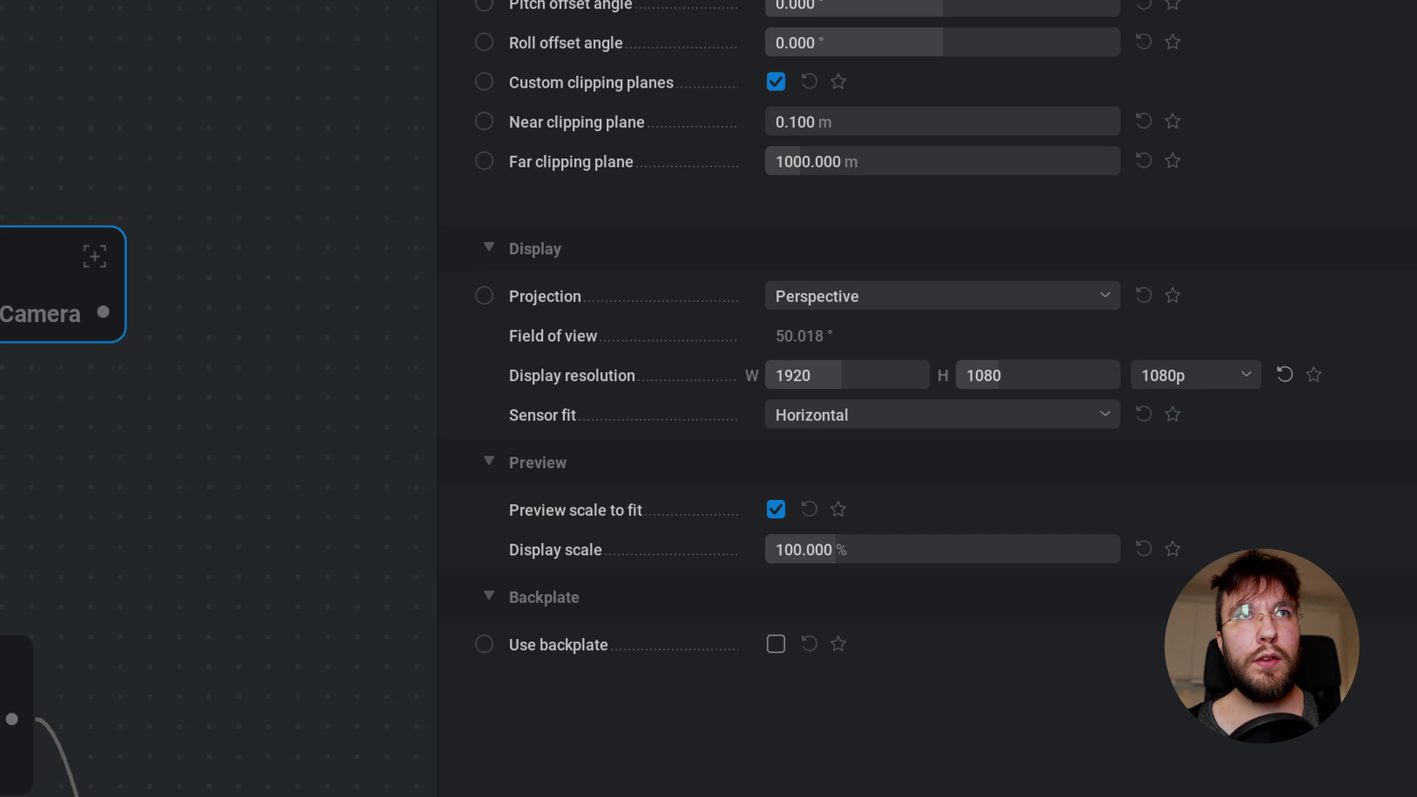
Keep Sensor fit at Horizontal and play the camera animation
click(819, 424)
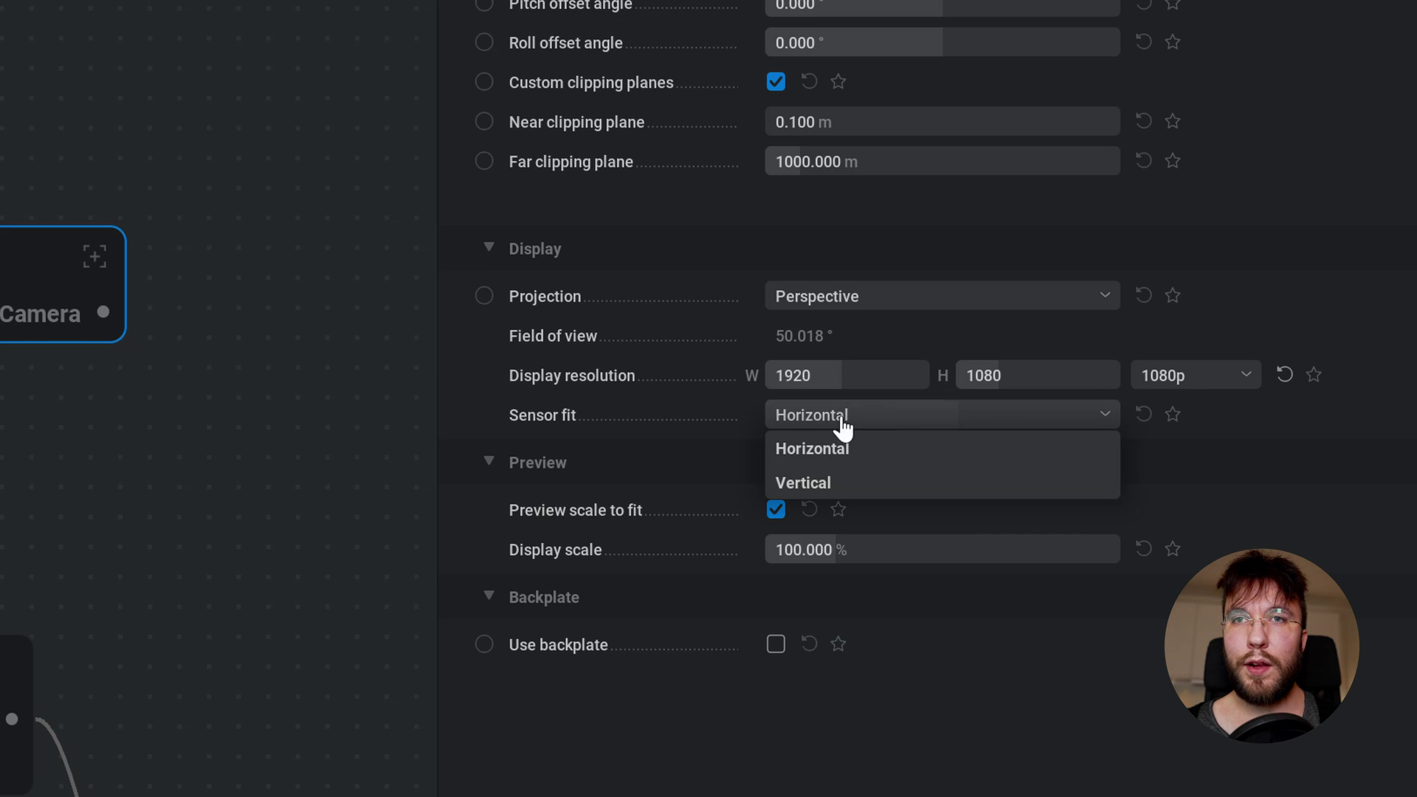
click(829, 425)
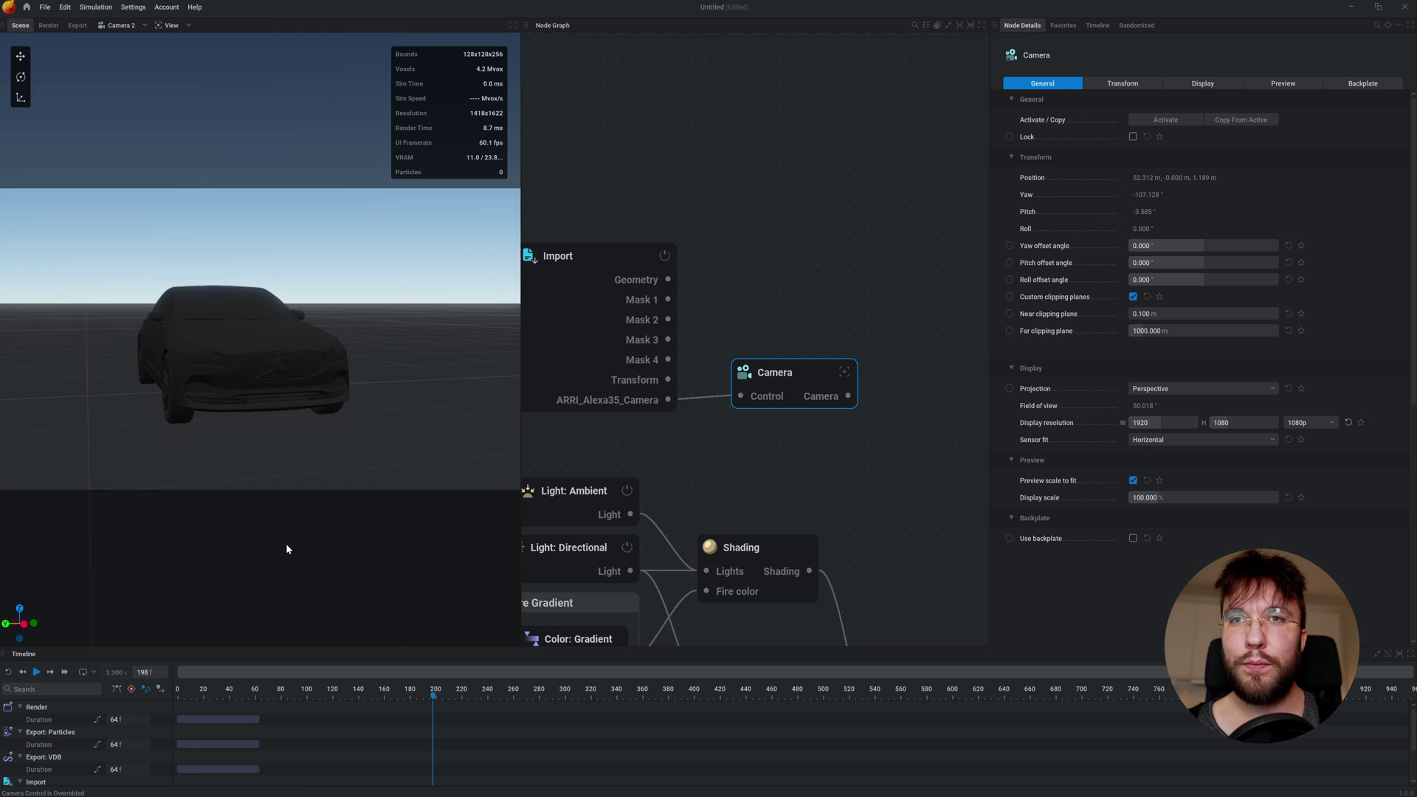
key(space)
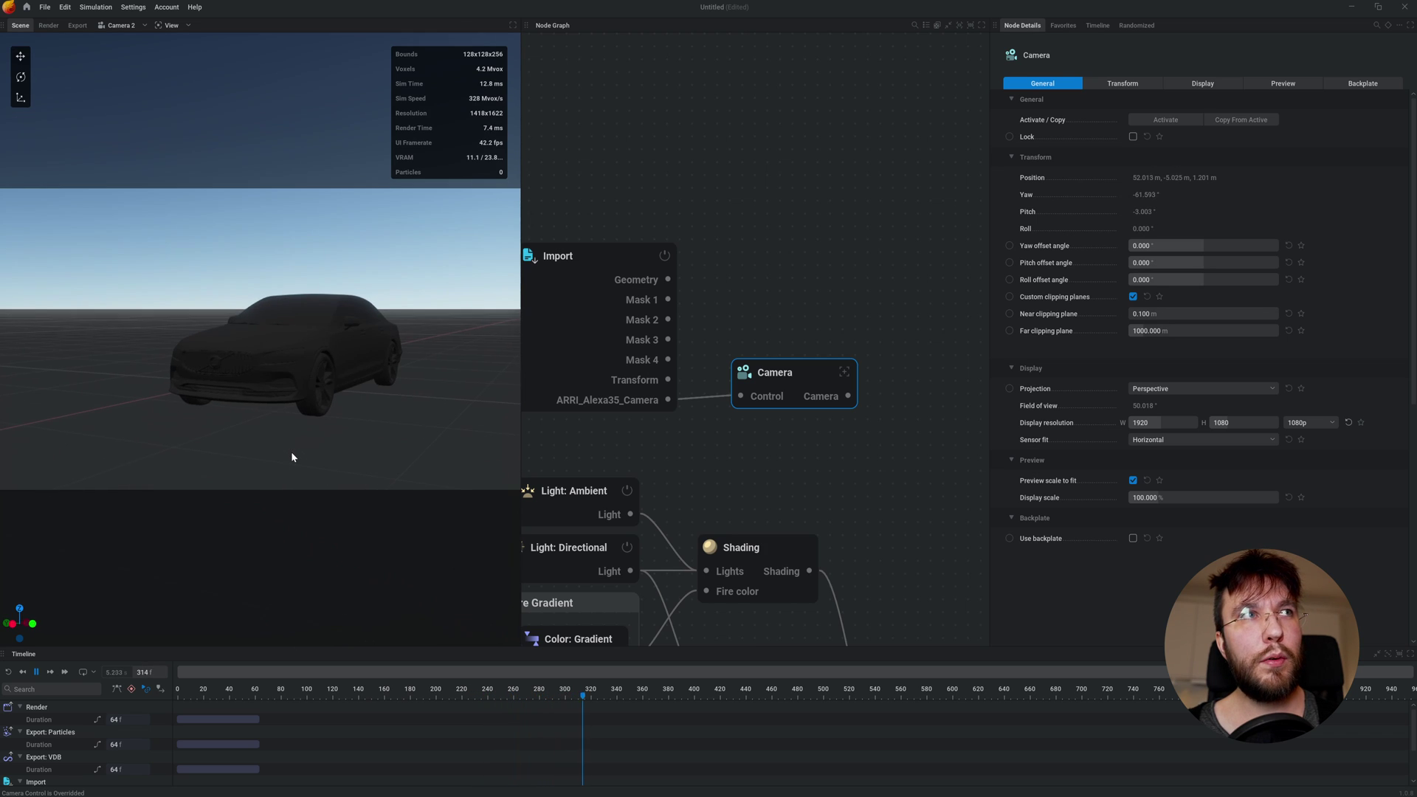
Stop playback and enable Override FPS on the camera Import node
key(space)
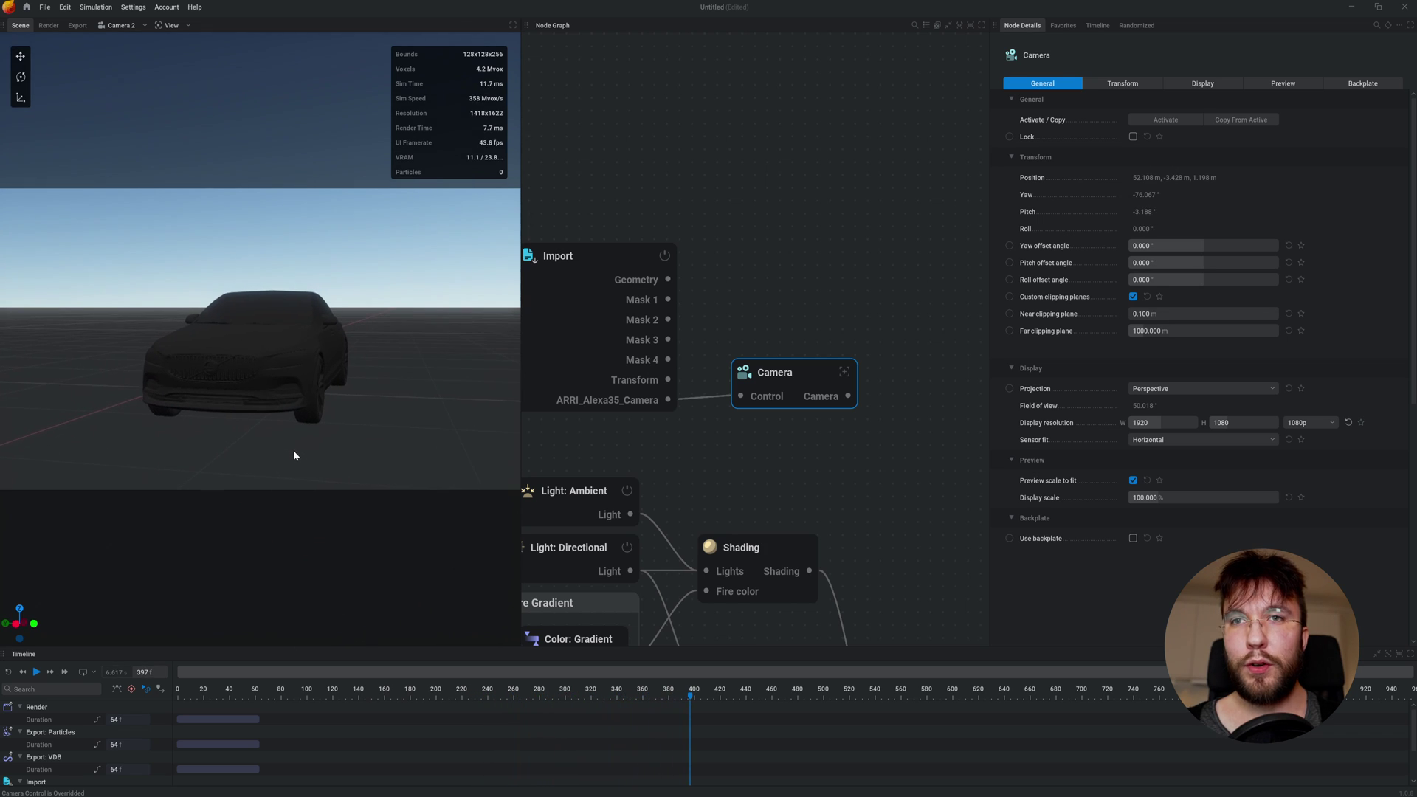
click(592, 254)
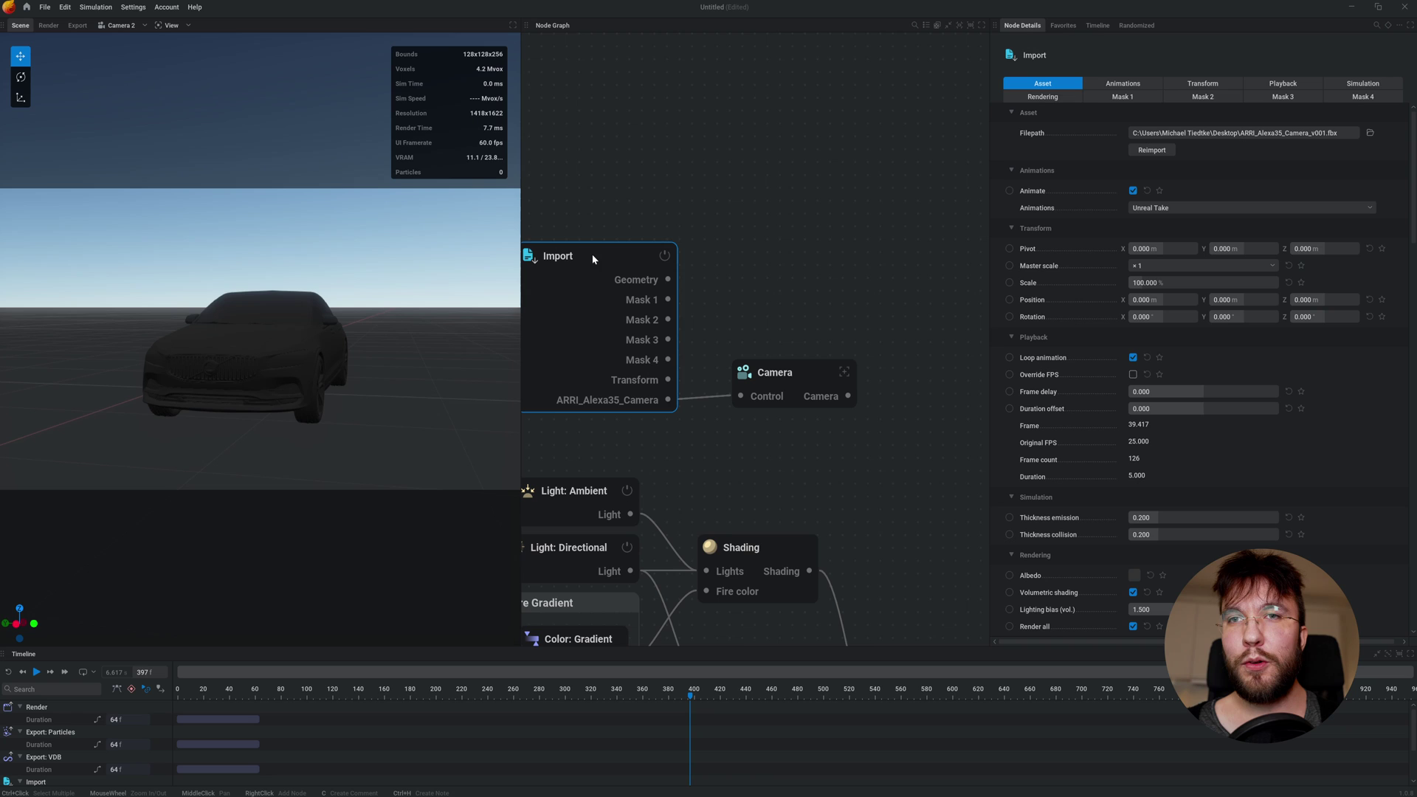
click(1134, 375)
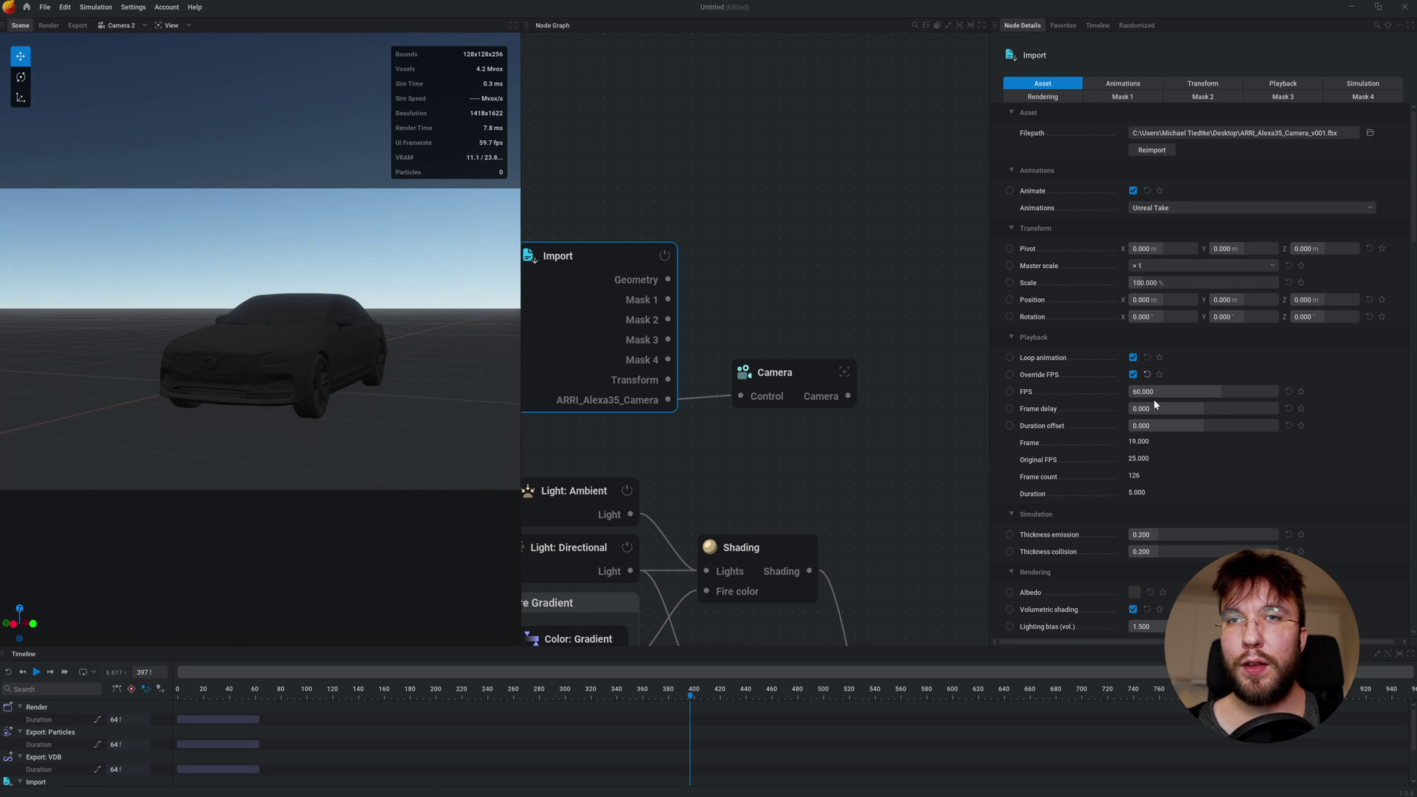
Replay the shot from frame 130 and maximise the 3-D viewport
key(space)
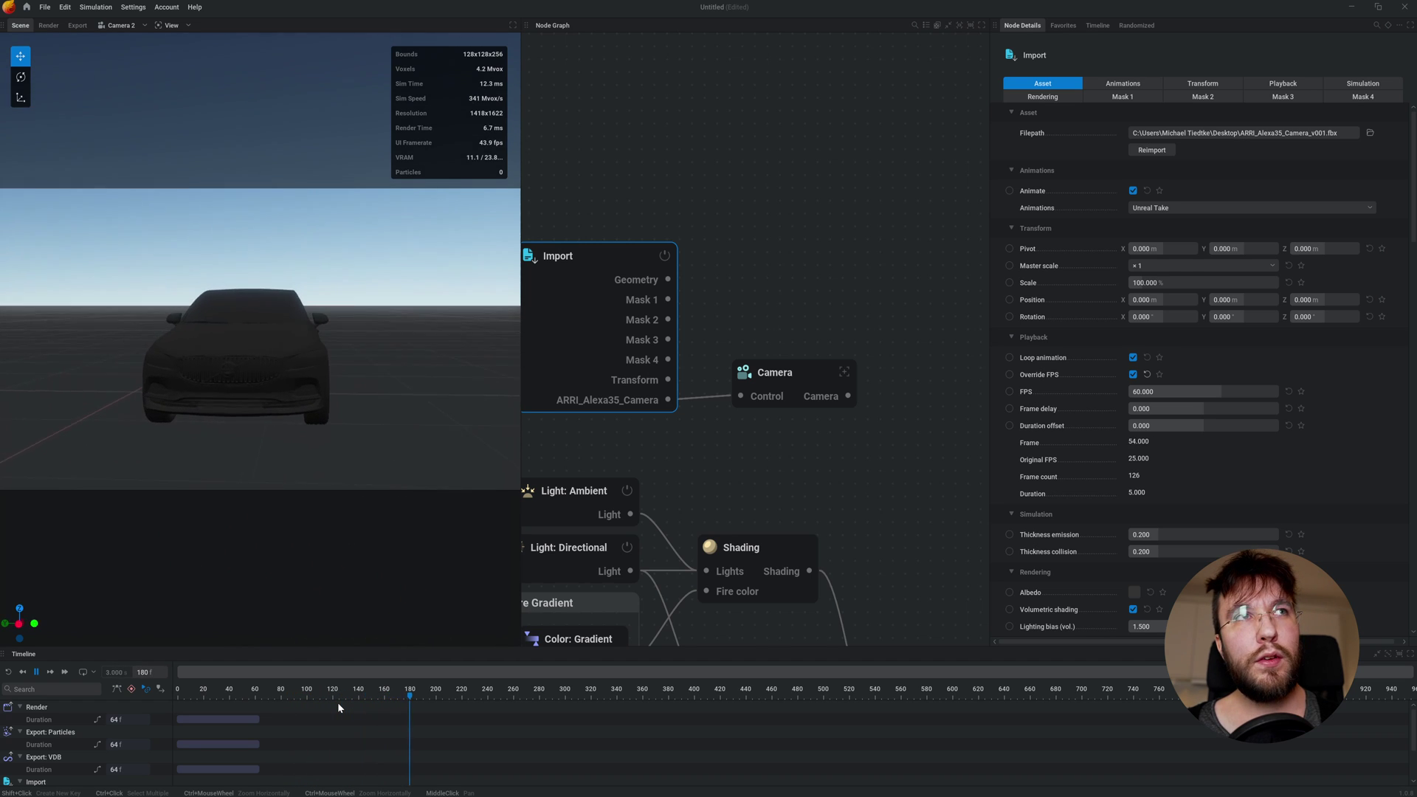
key(space)
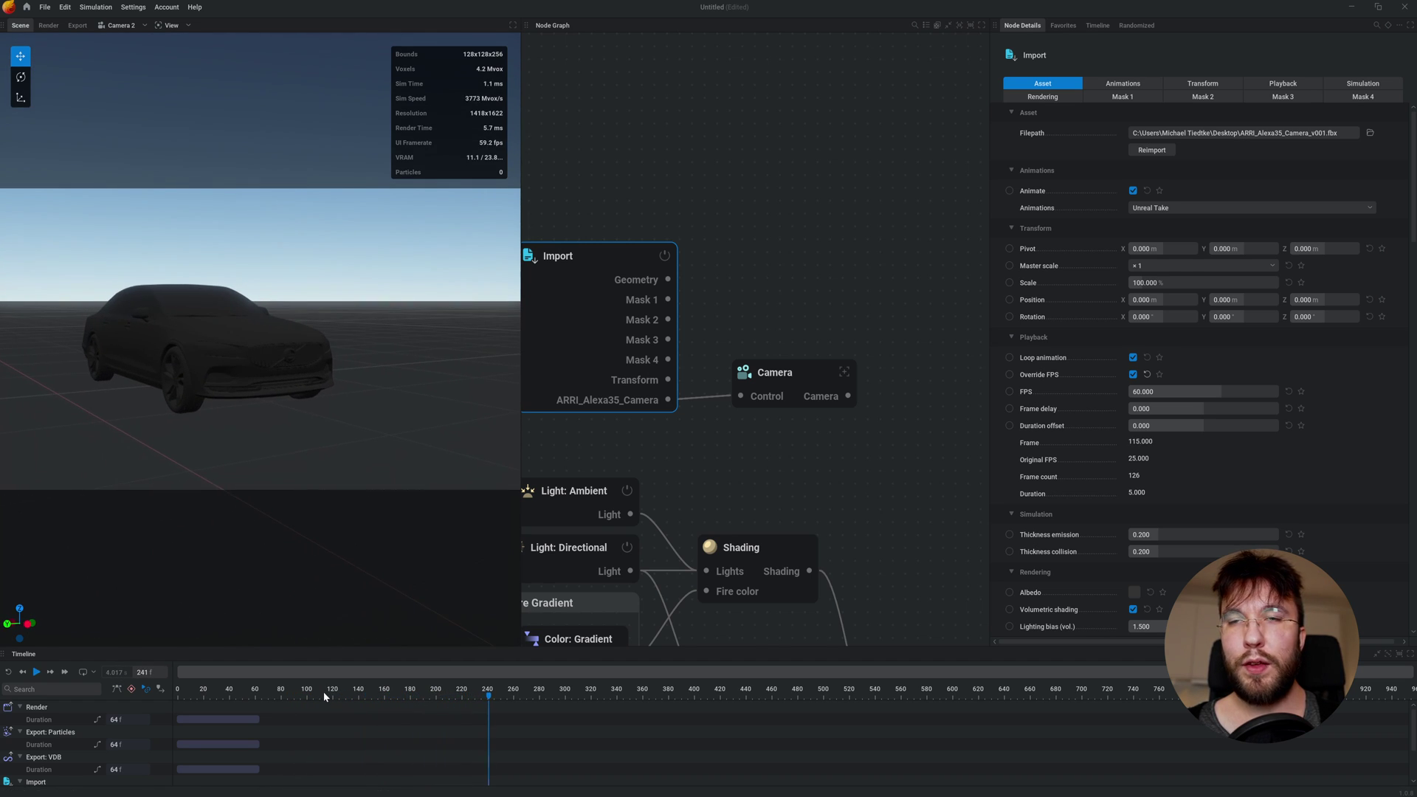
drag(326, 694, 347, 697)
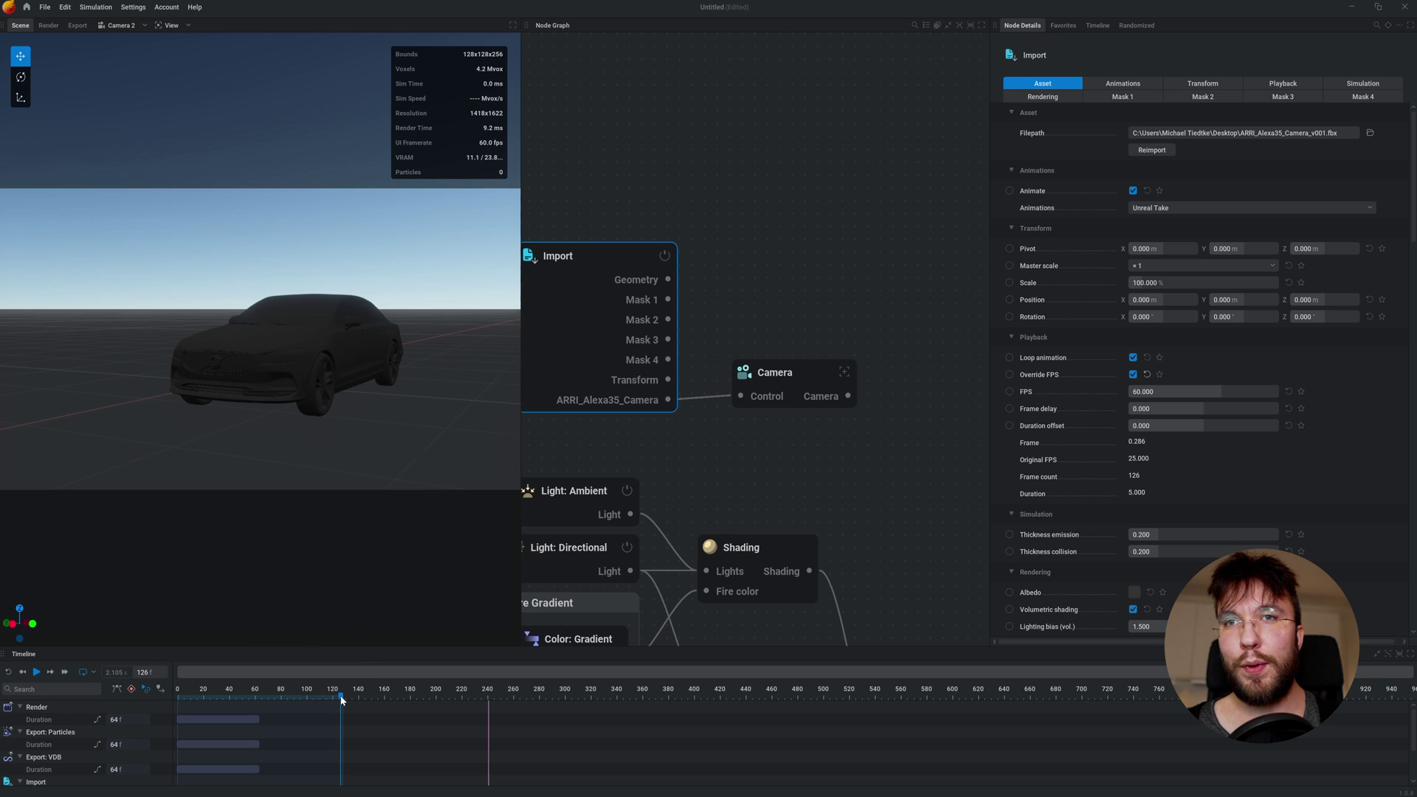
key(space)
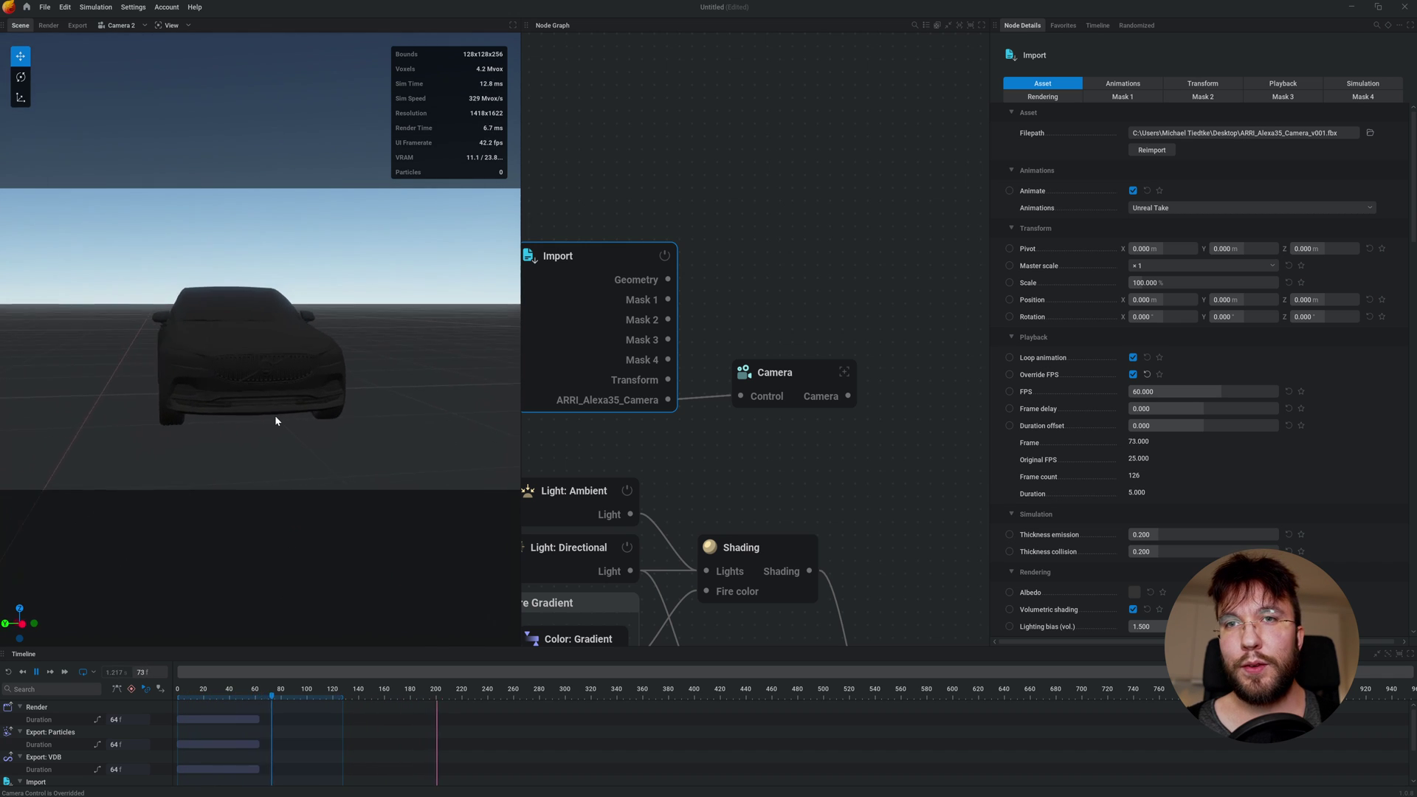
key(ctrl+space)
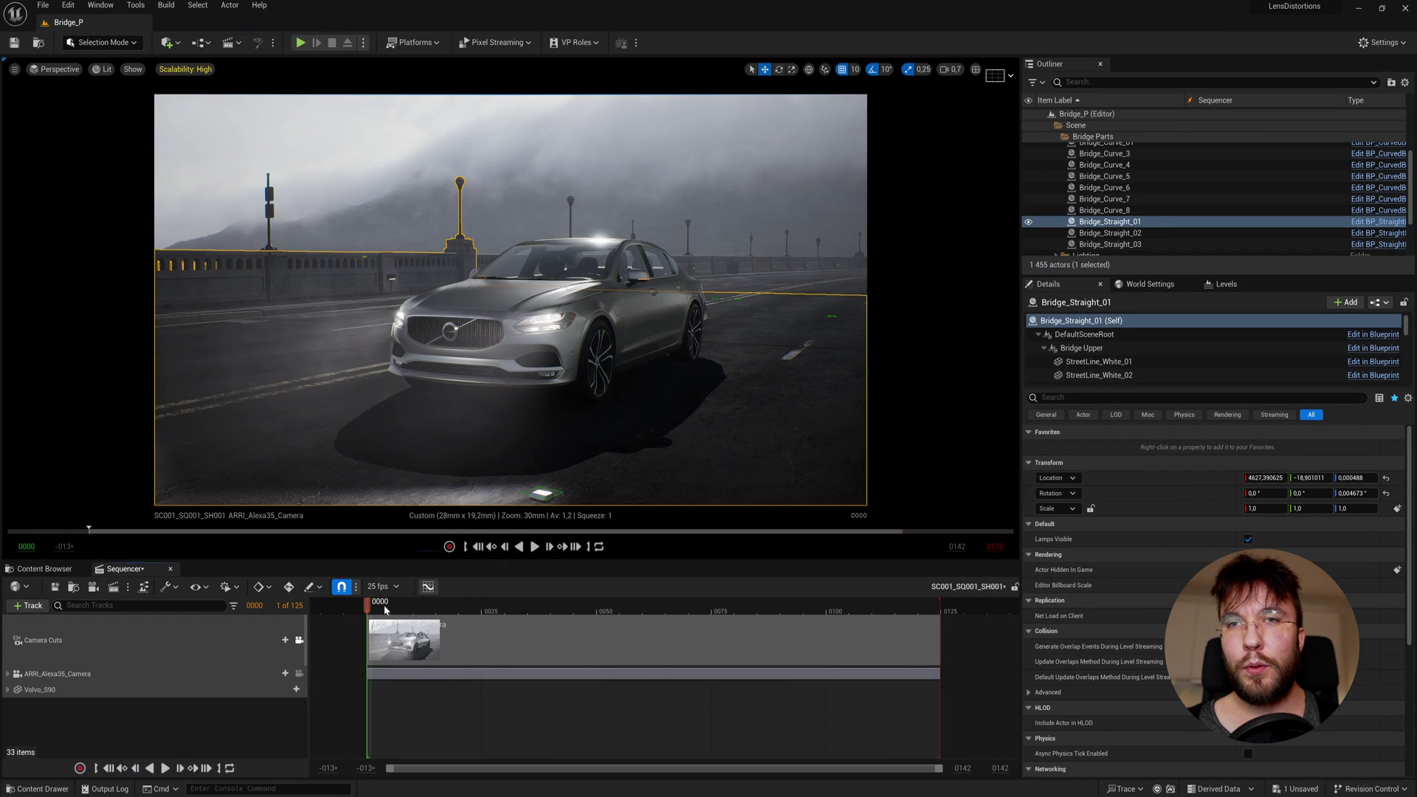
Scrub to frame 117 and select the ARRI_Alexa35_Camera rig to show its 27.99 × 19.22 mm sensor
drag(498, 601, 907, 605)
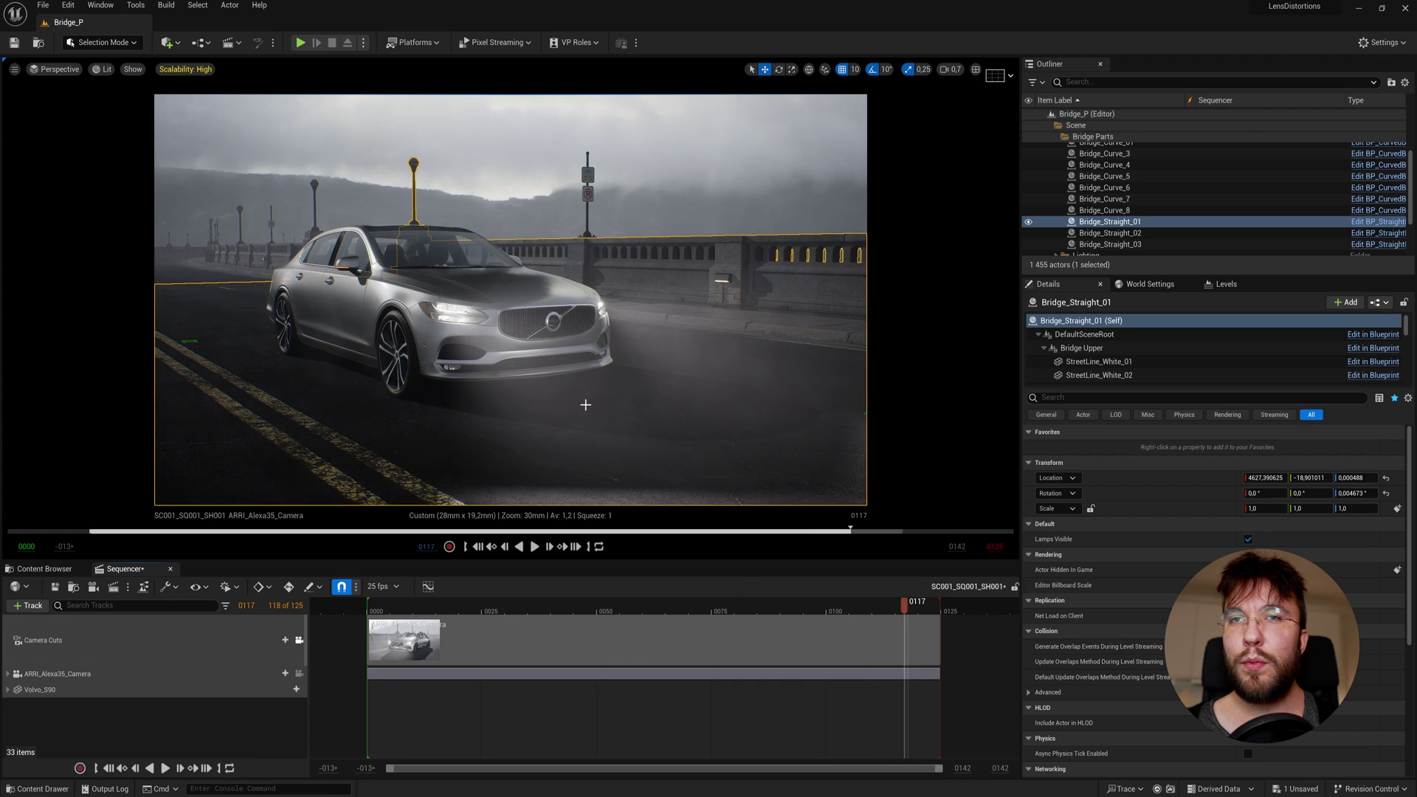
click(299, 641)
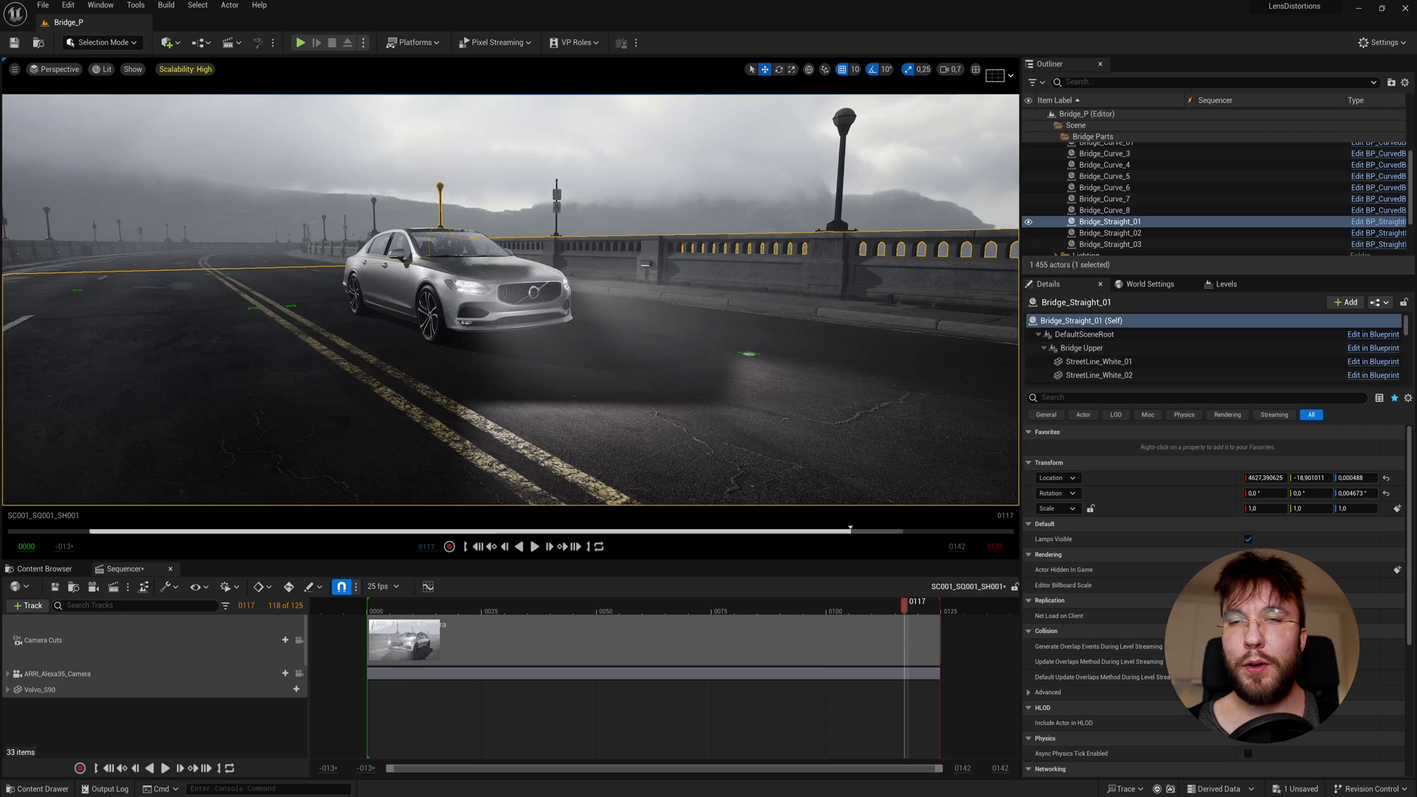
right_drag(570, 357, 593, 344)
click(570, 357)
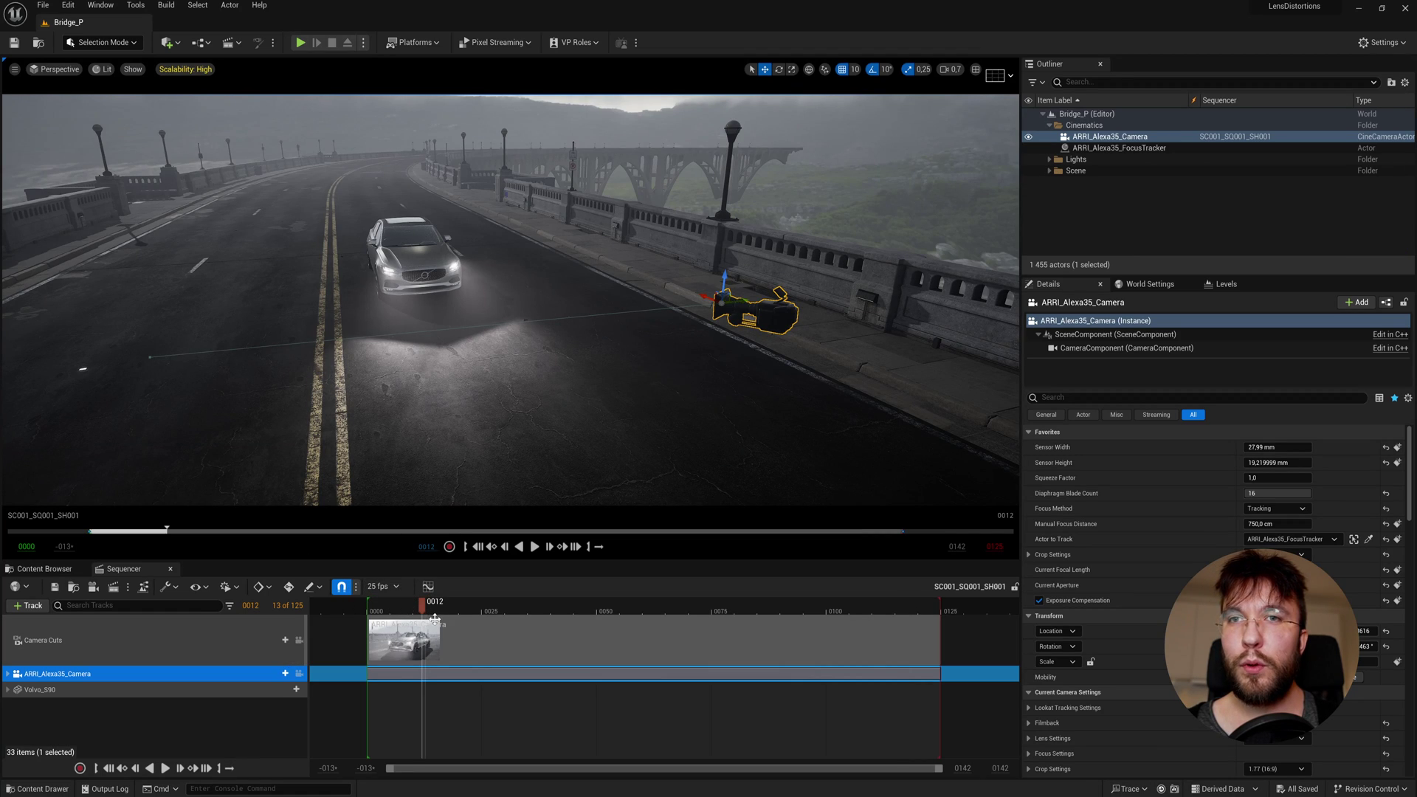
Re-lock Camera Cuts to the ARRI camera and play the Volvo shot through it
drag(429, 609, 390, 612)
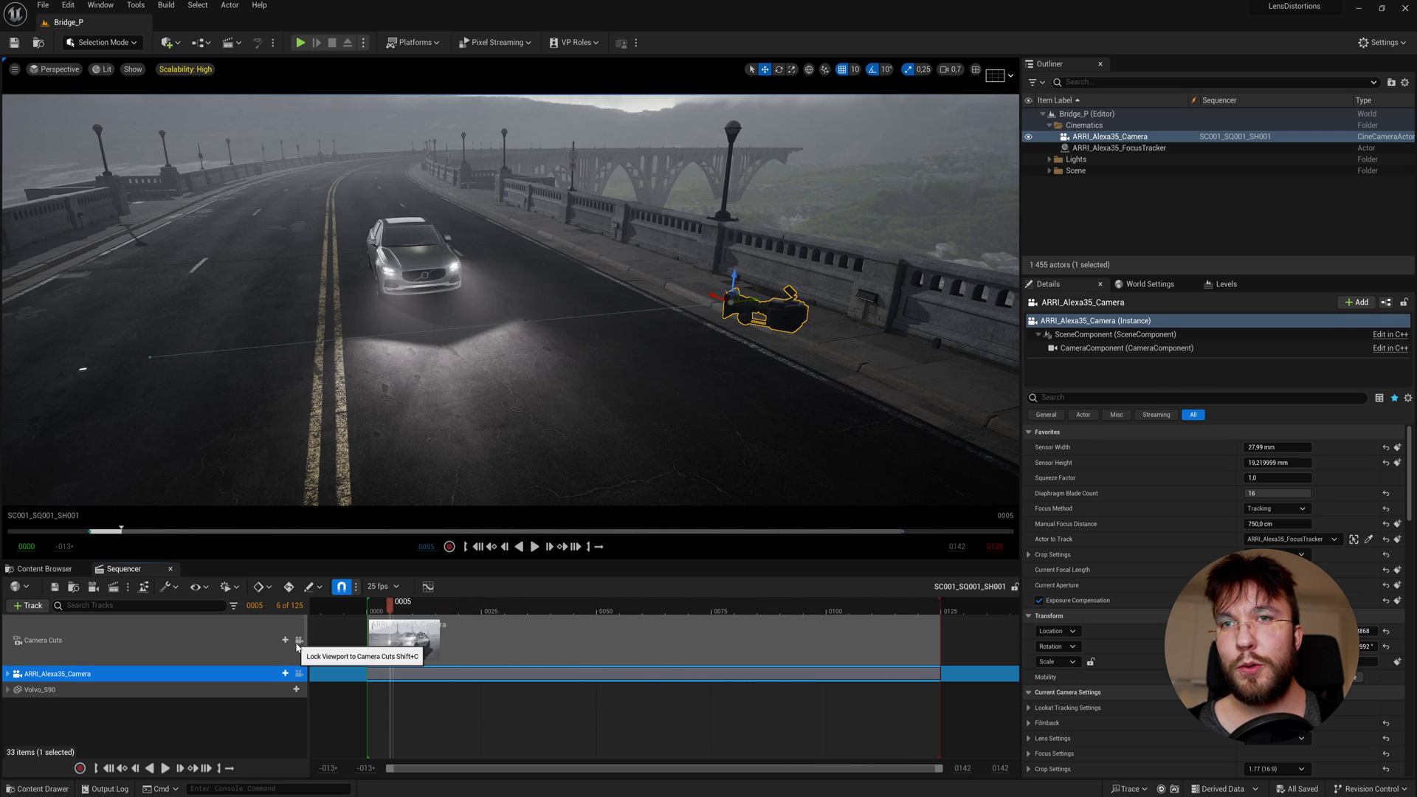
click(299, 640)
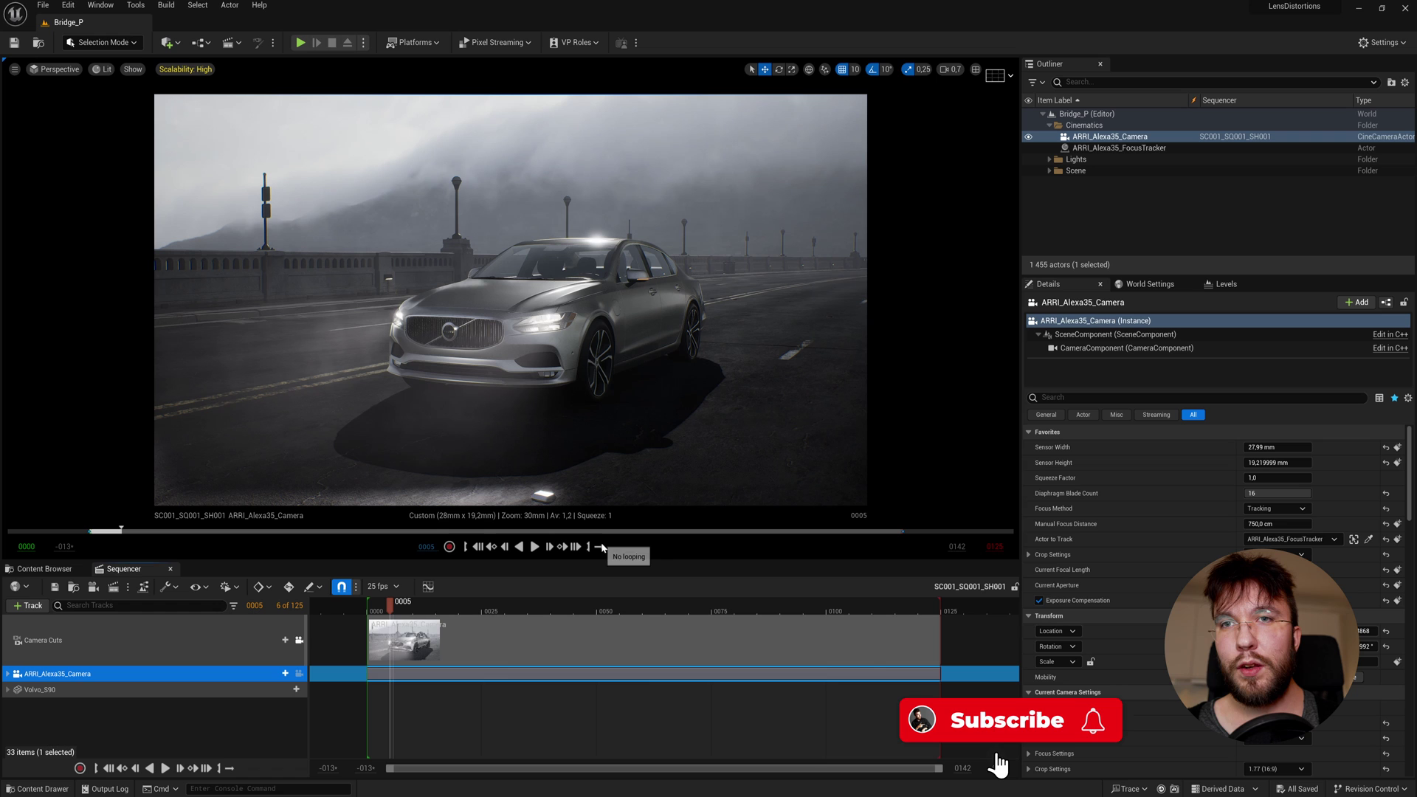
click(535, 547)
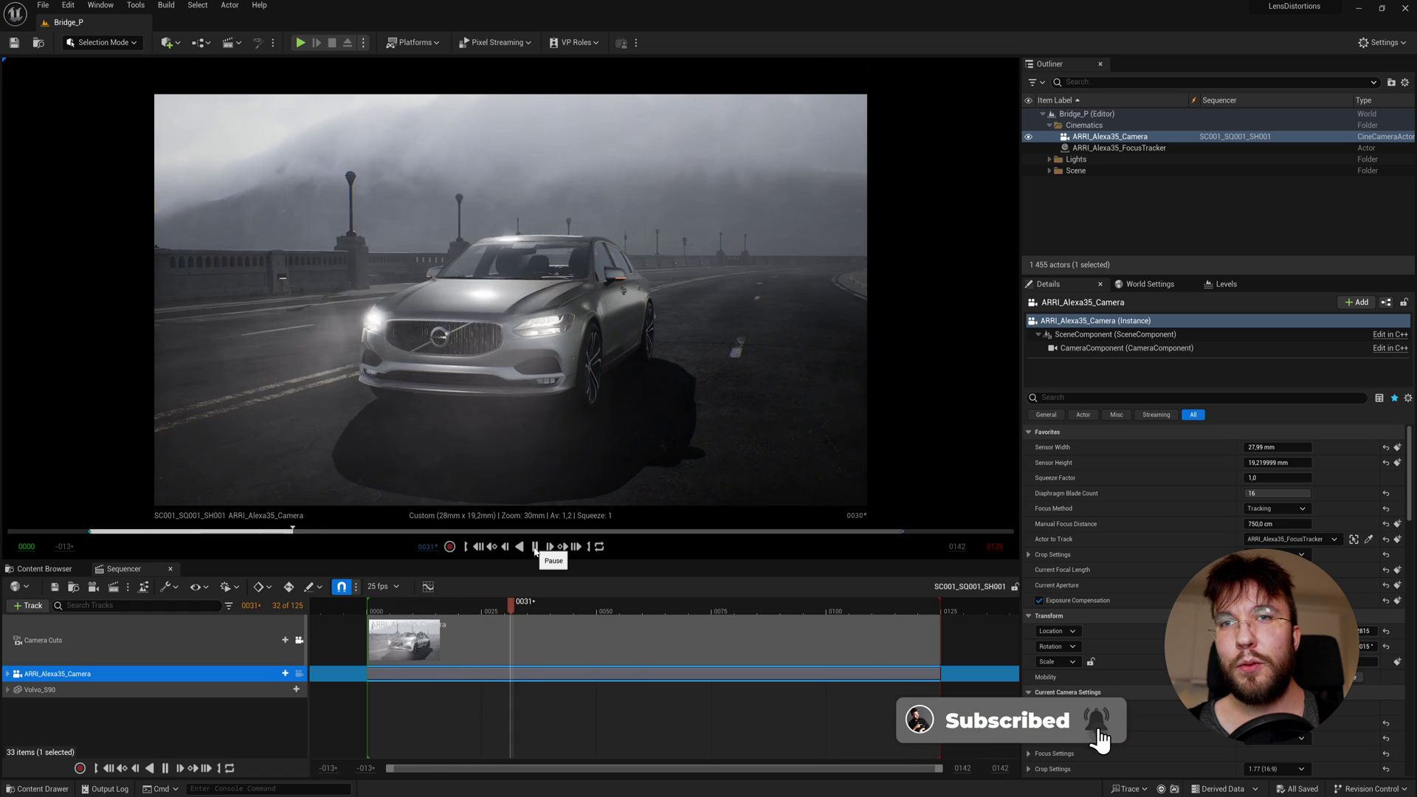